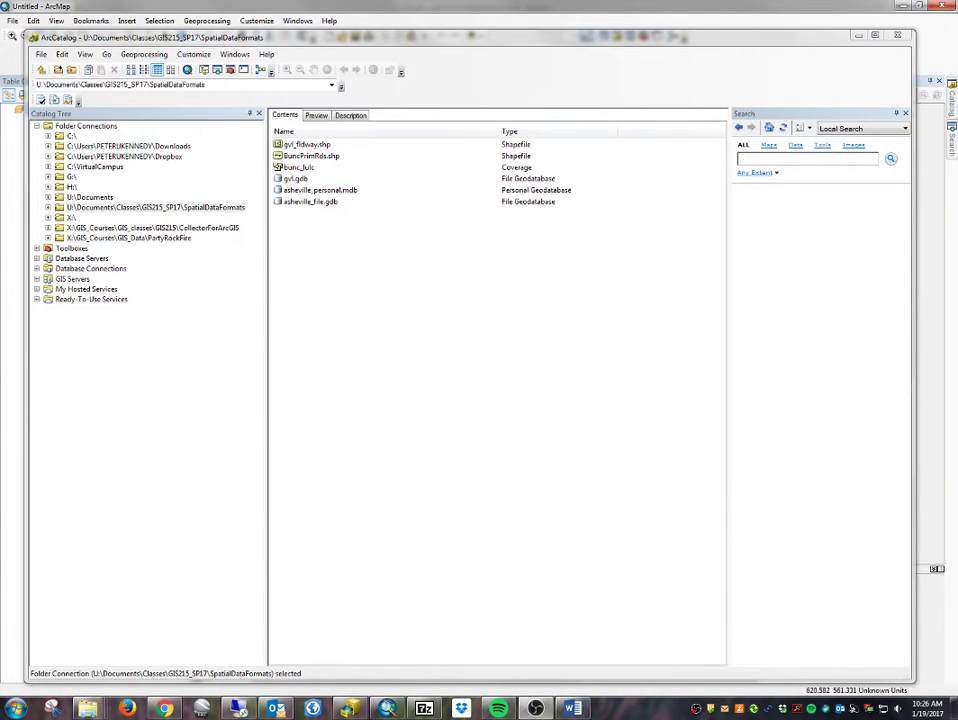
In Windows Explorer, select all the BuncPrimRds files, from .dbf to .shx, in the SpatialDataFormats folder
left_click_drag(930, 20, 432, 42)
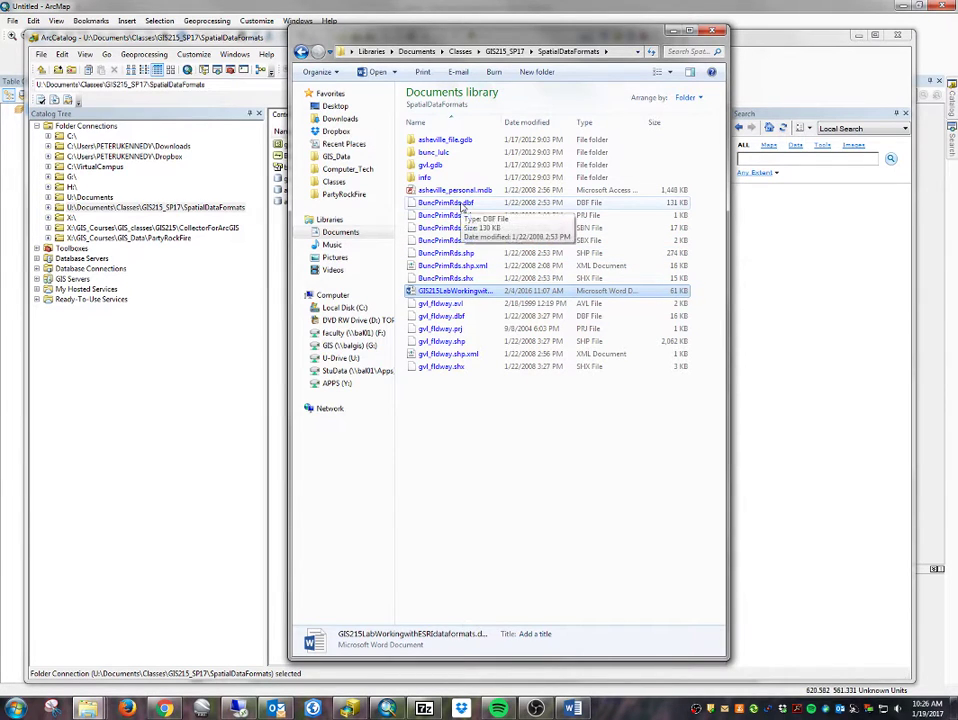
left_click(462, 204)
left_click(448, 280, "shift")
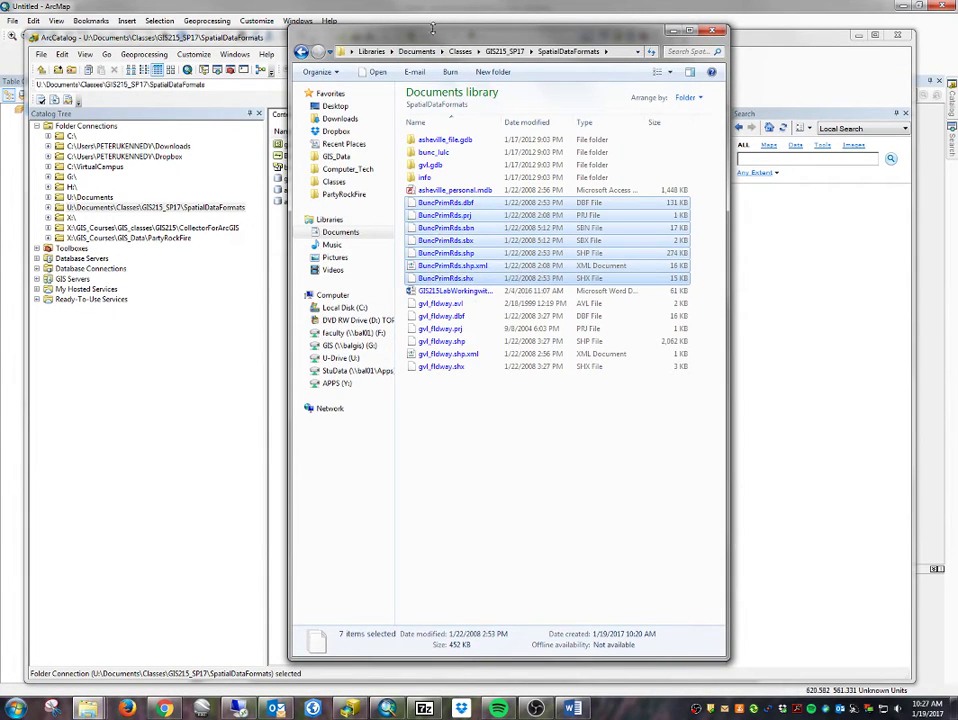
left_click_drag(462, 38, 436, 50)
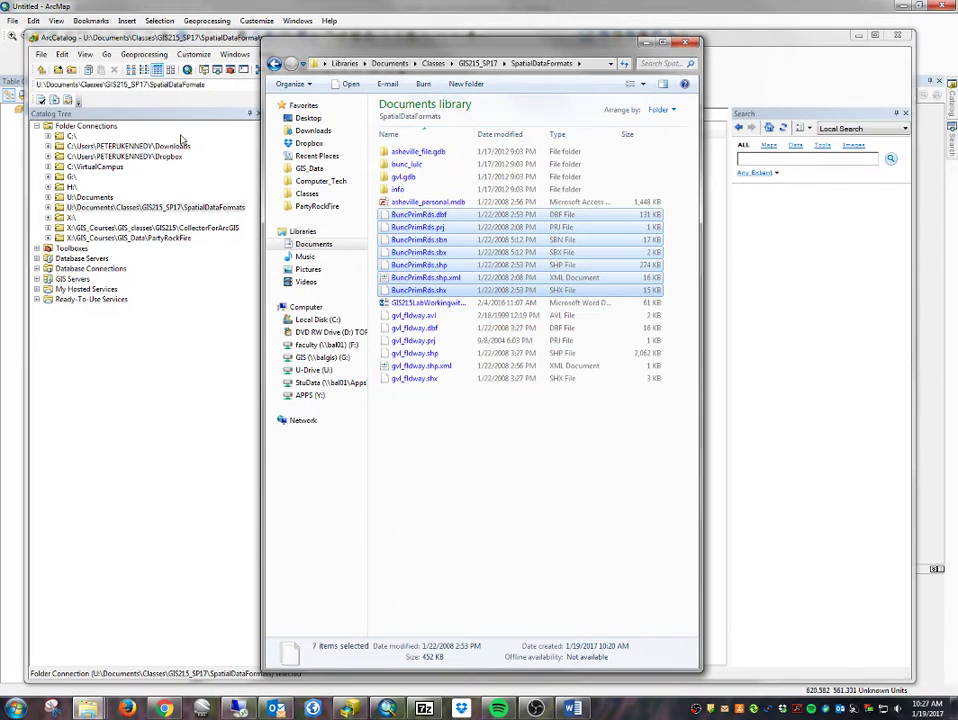
Examine the files inside the asheville_file.gdb folder, return to SpatialDataFormats and close the file window
double_click(435, 155)
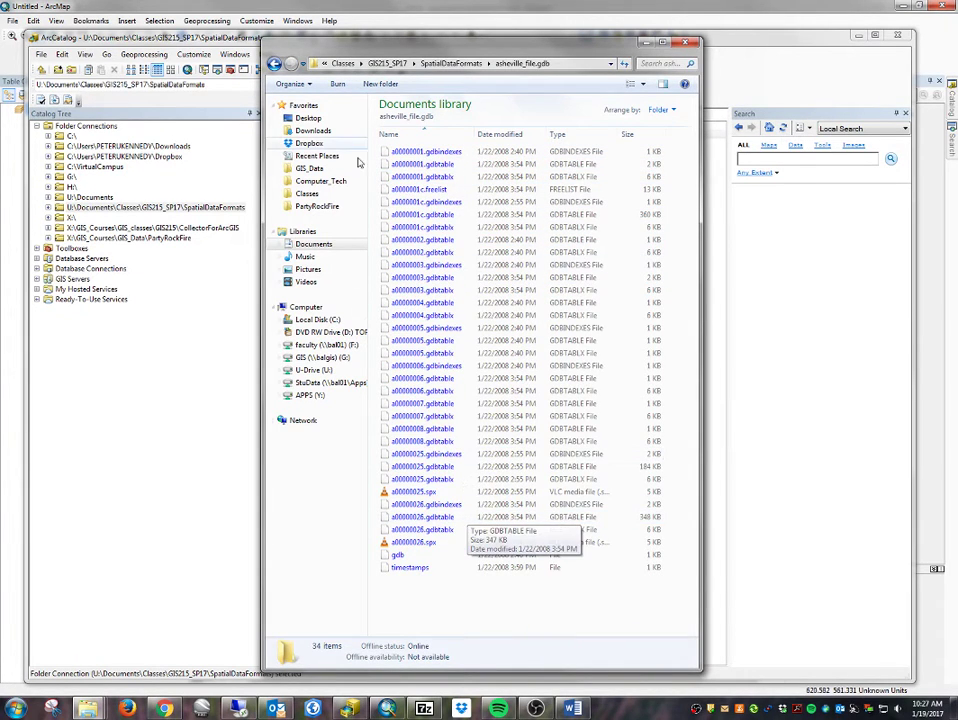
left_click(274, 63)
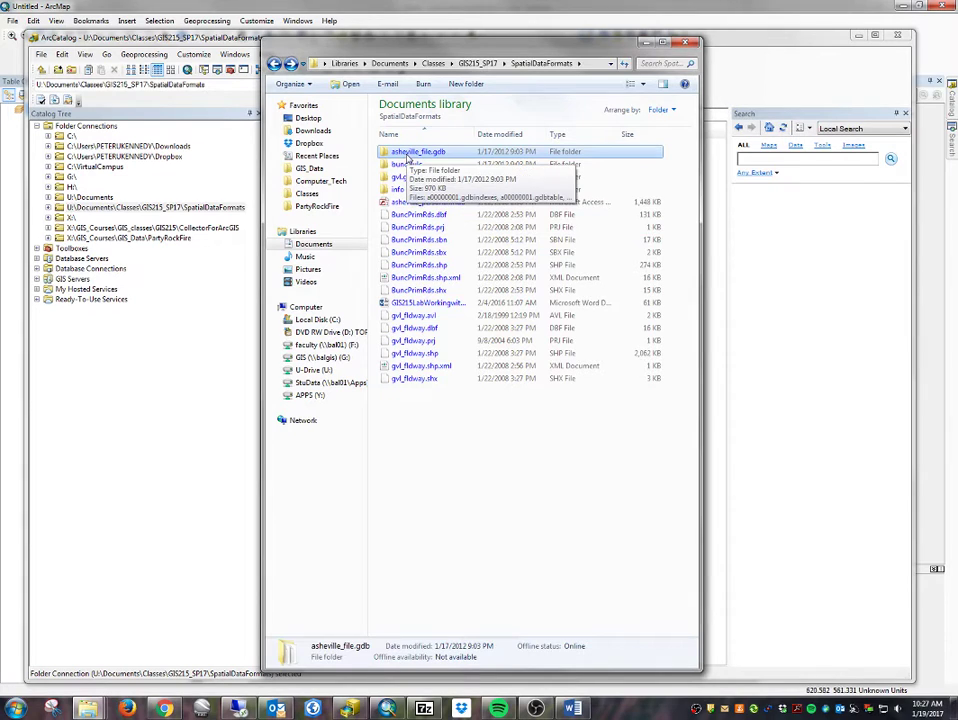
double_click(407, 153)
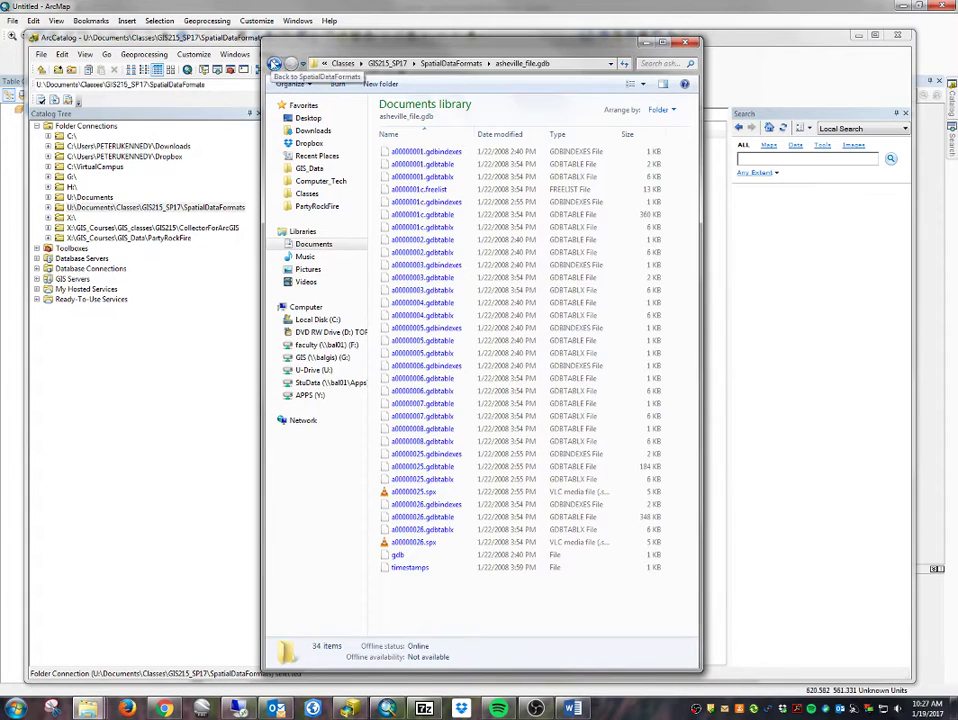
left_click(274, 64)
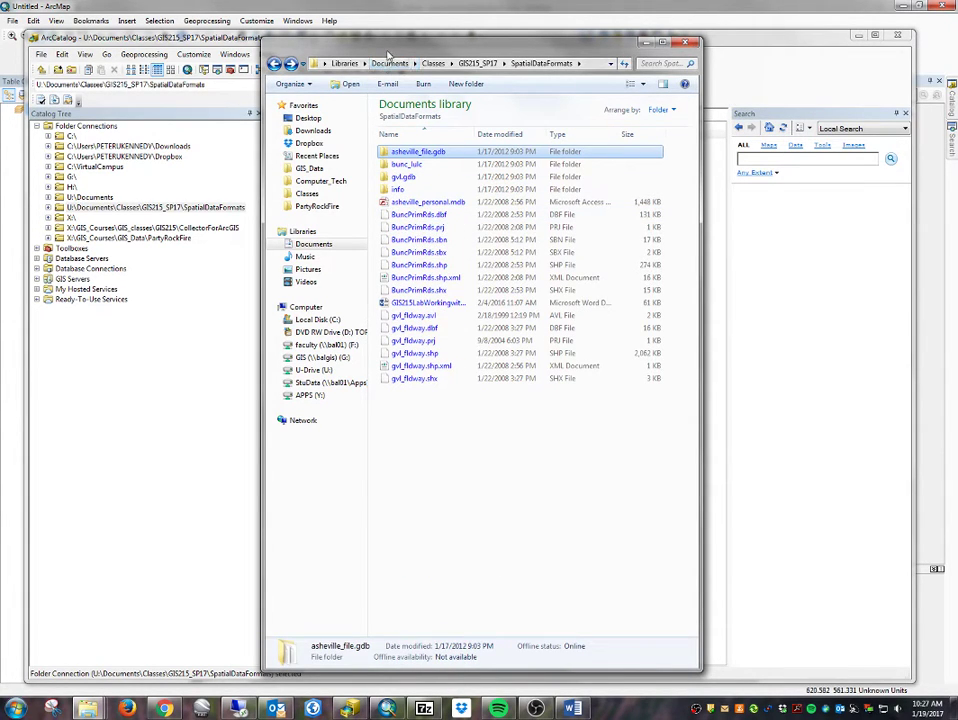
left_click_drag(390, 55, 430, 58)
key("alt+F4")
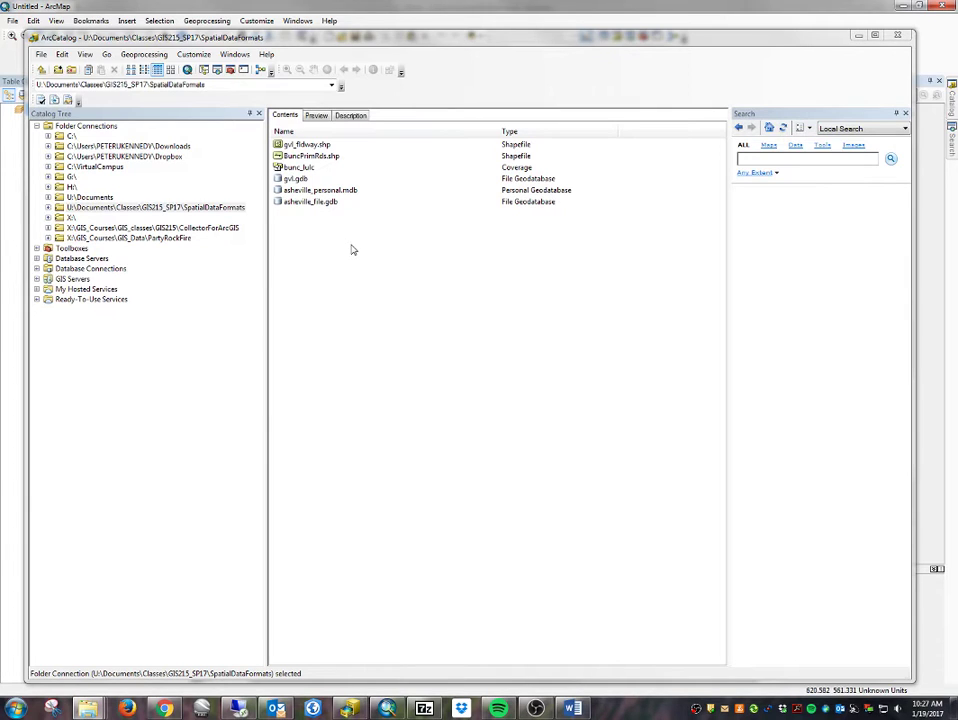
Expand the bunc_lulc coverage in the SpatialDataFormats folder and preview the geography of its polygon feature class
double_click(279, 167)
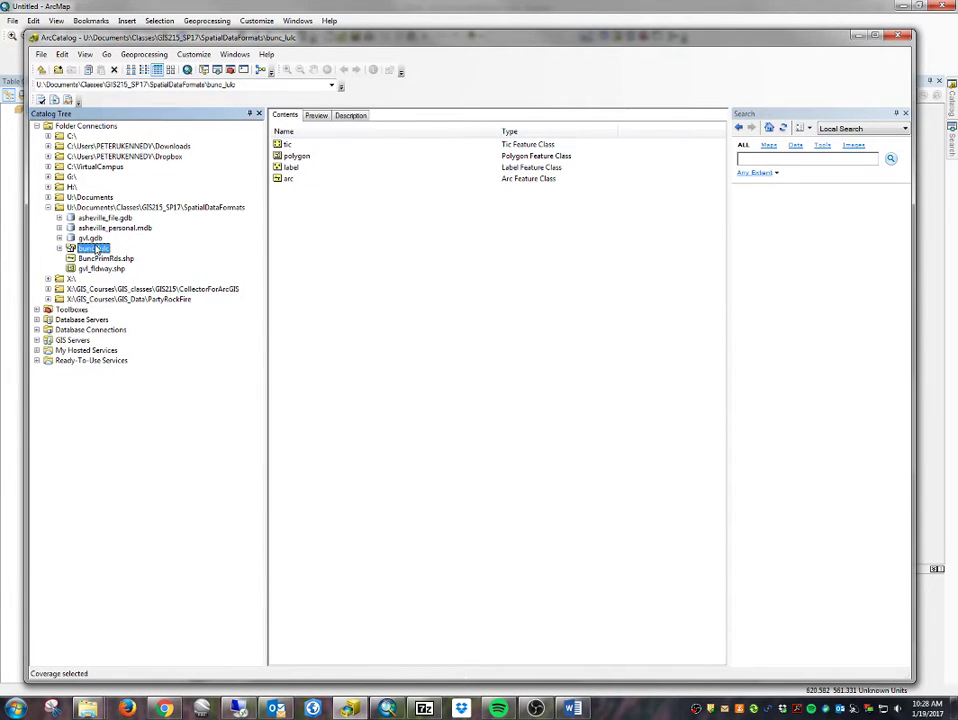
key("Right")
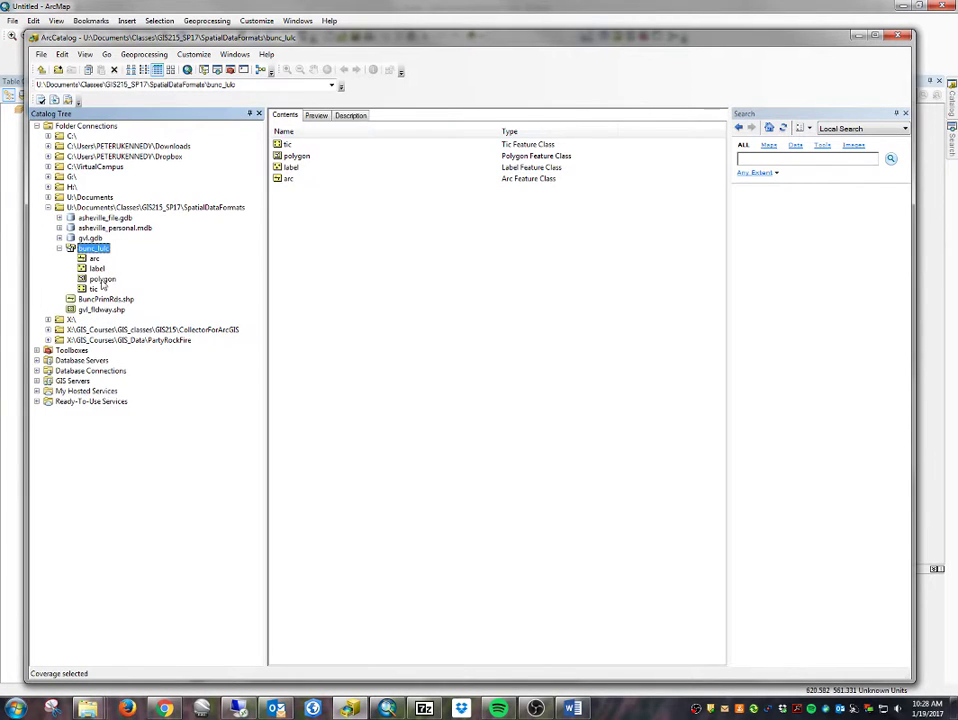
left_click(102, 279)
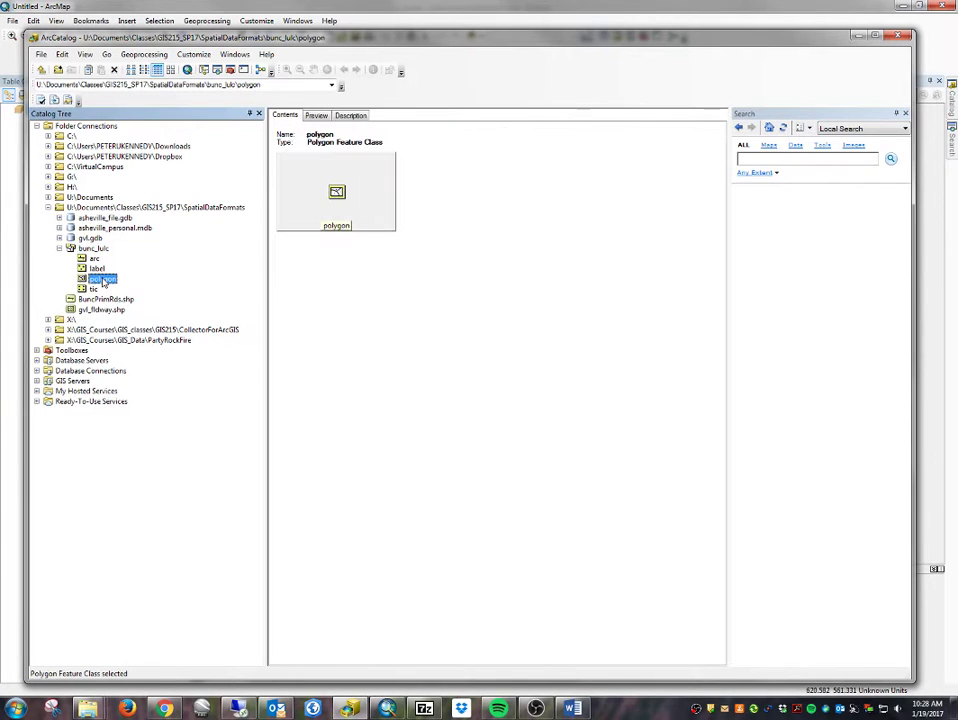
left_click(318, 116)
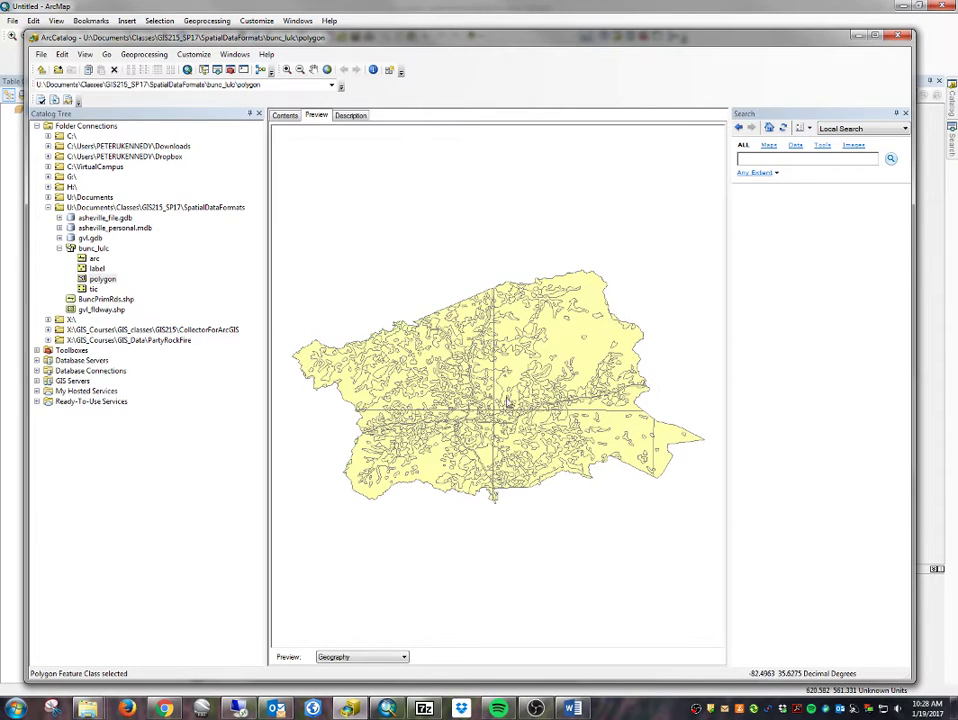
Preview the attribute tables of the polygon and arc feature classes in bunc_lulc, ending on the polygon table
left_click(369, 661)
left_click(369, 676)
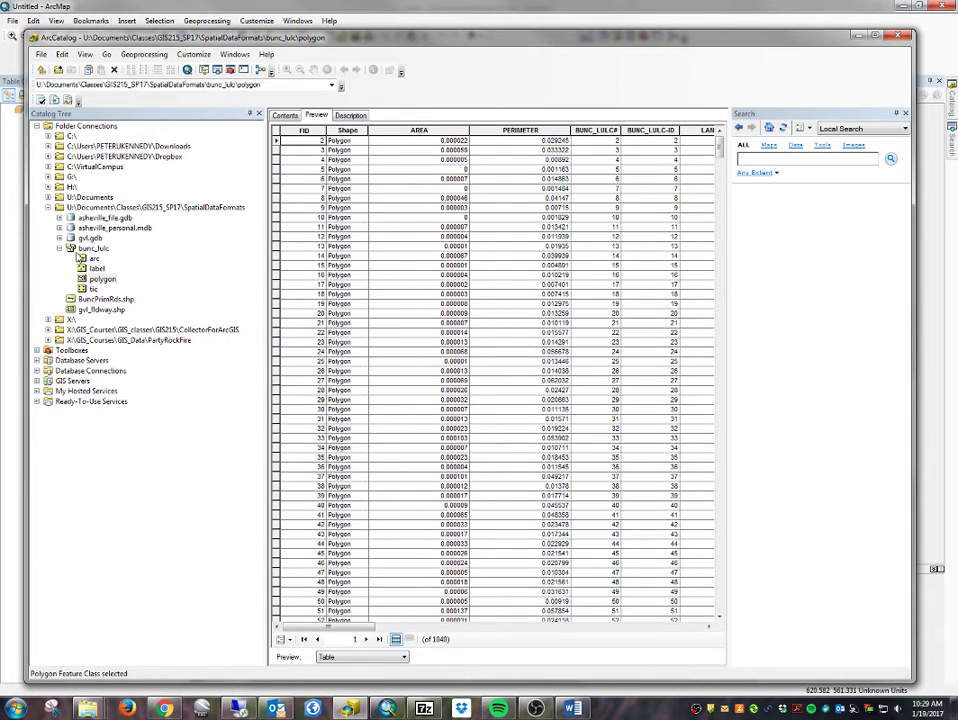
left_click(94, 259)
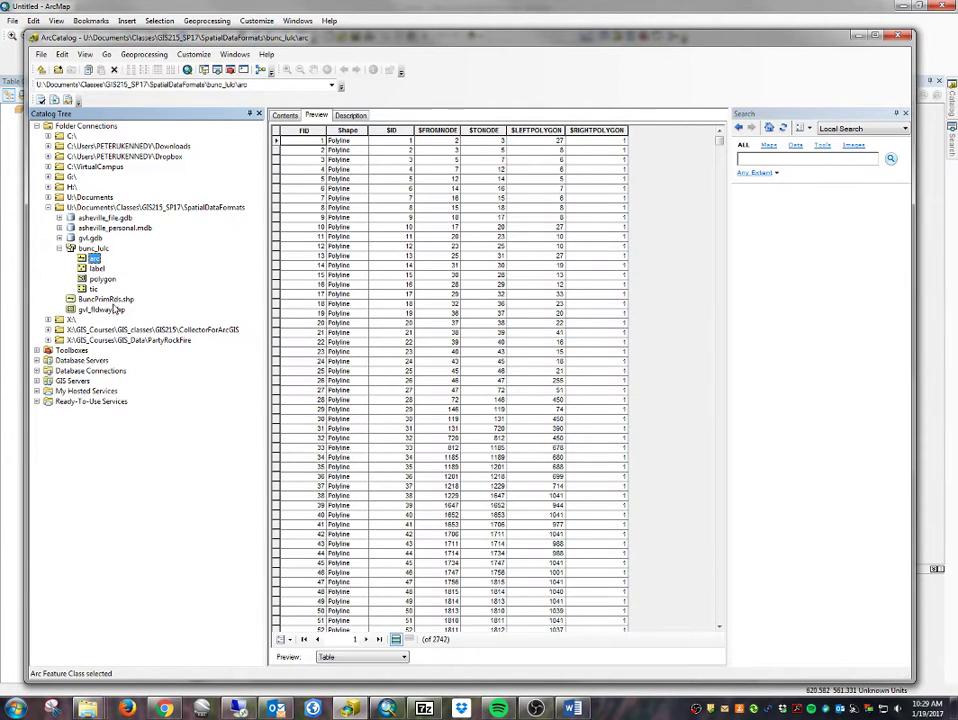
left_click(106, 280)
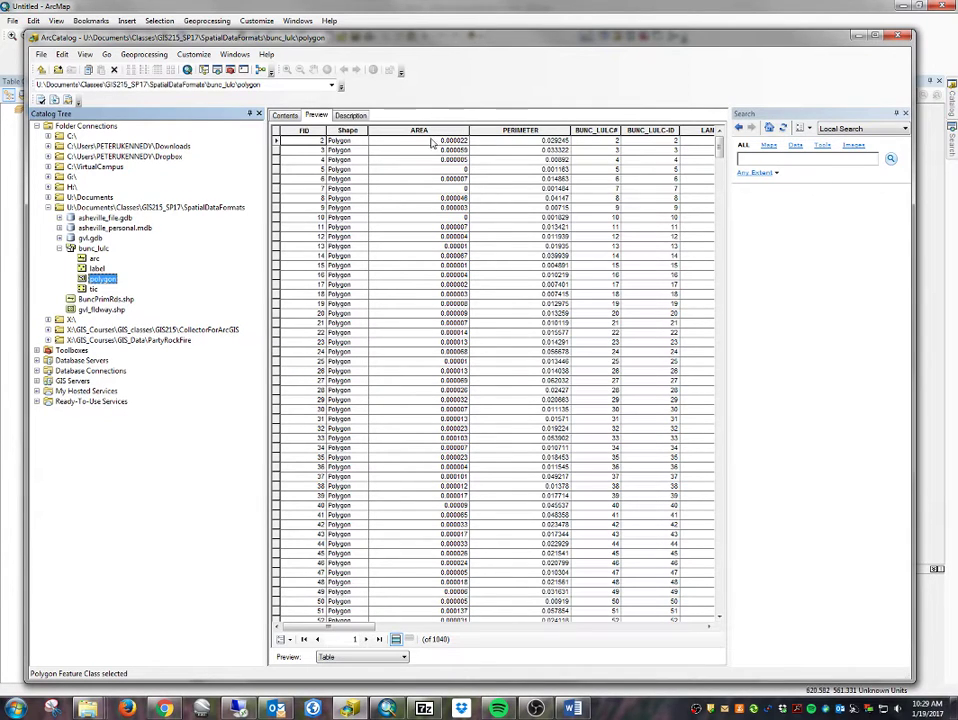
Highlight the AREA through BUNC_LULC-ID columns of the polygon table, followed by the LANDUSE_LUCODE column alone
left_click_drag(428, 131, 512, 135)
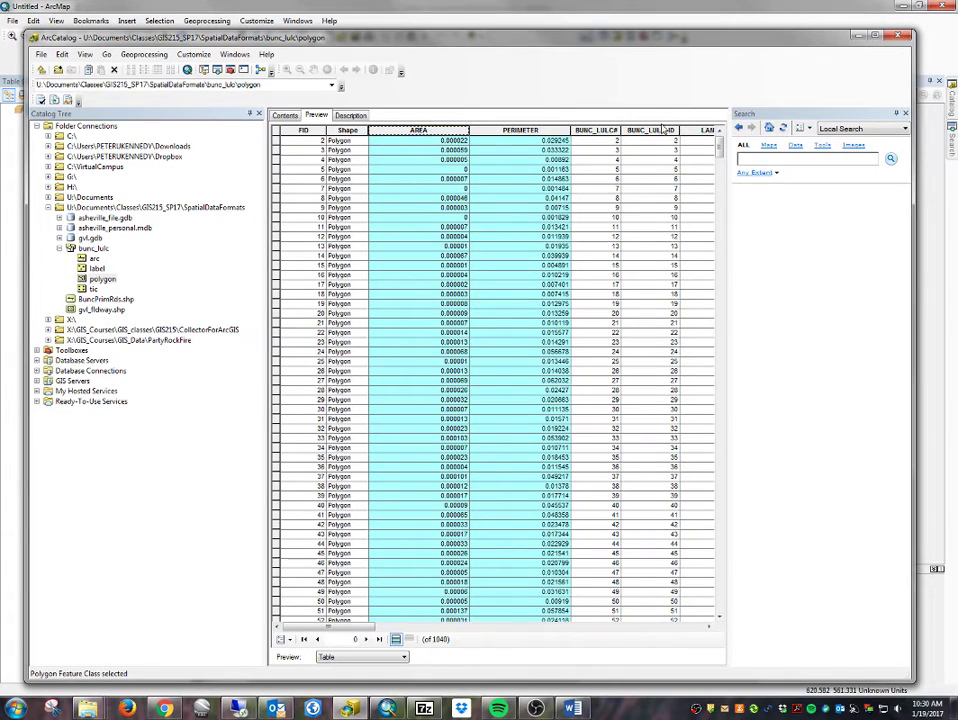
left_click_drag(333, 628, 496, 624)
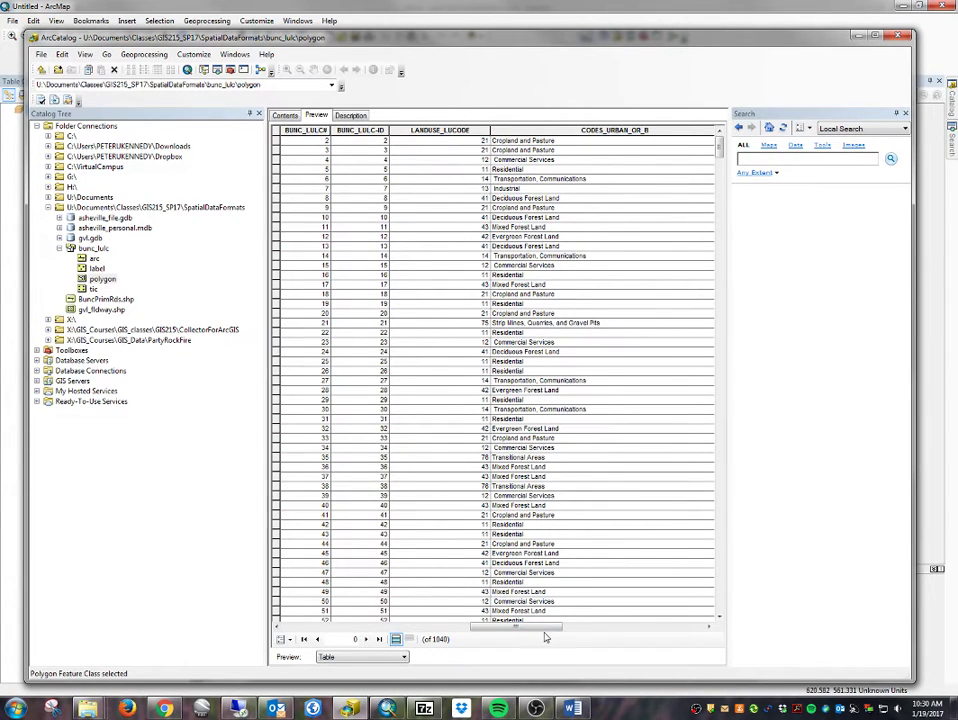
left_click_drag(543, 627, 437, 630)
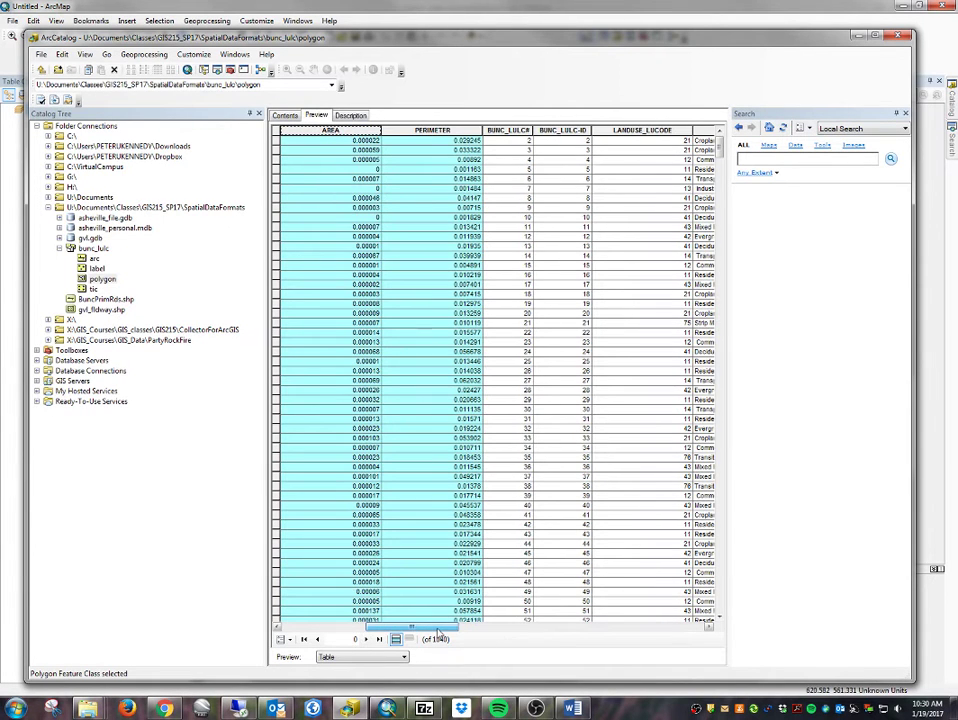
left_click(562, 130, "shift")
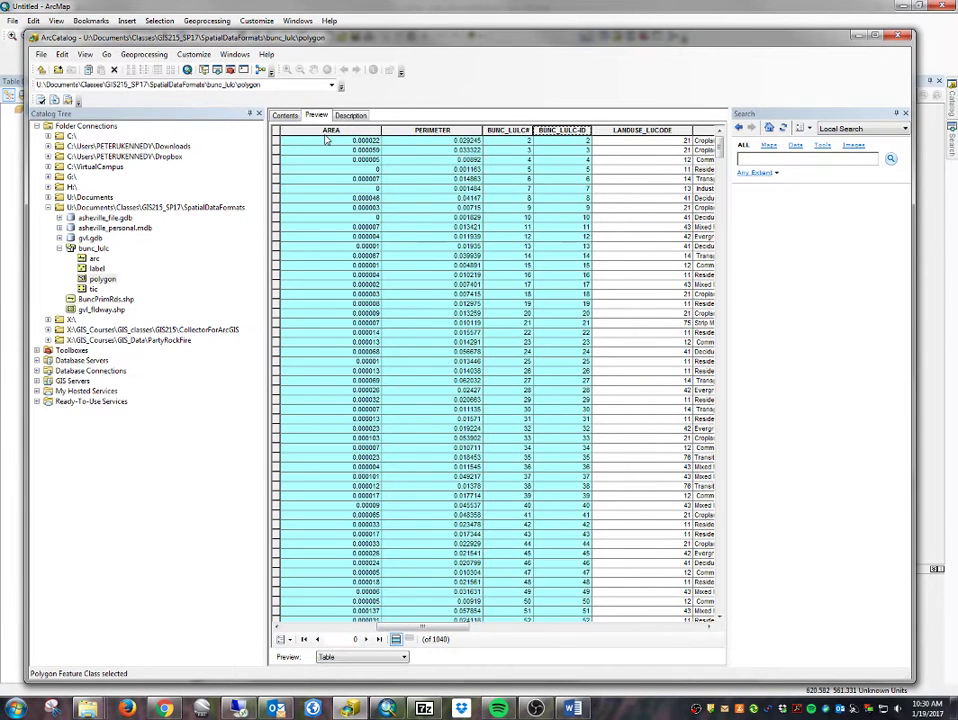
left_click(642, 130)
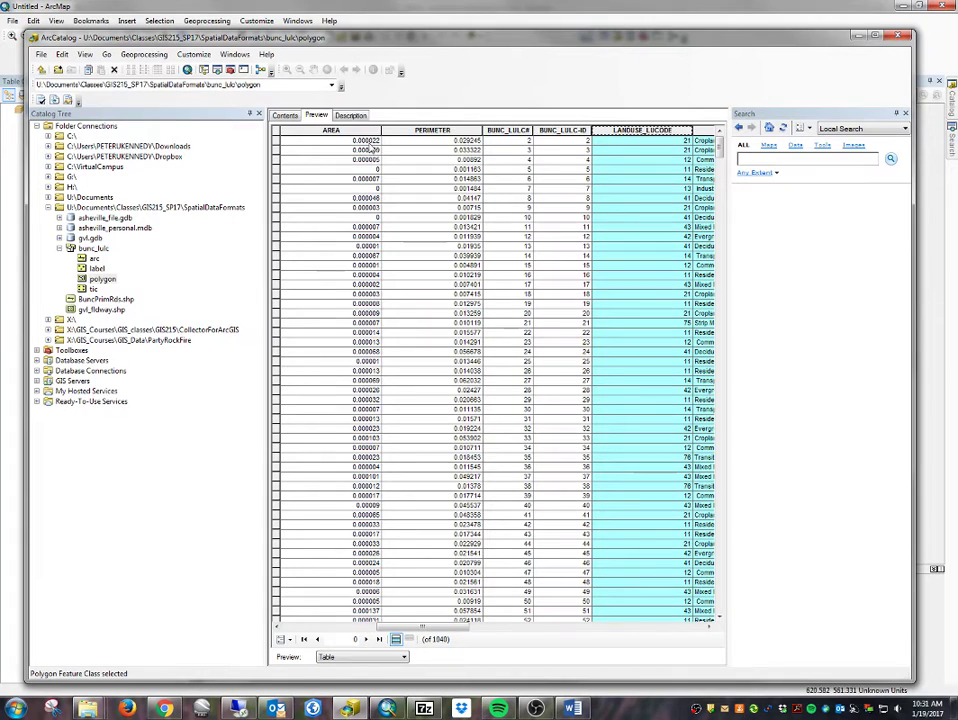
View the polygon feature class as geography, return to its table and highlight the AREA and PERIMETER columns in turn
left_click(357, 658)
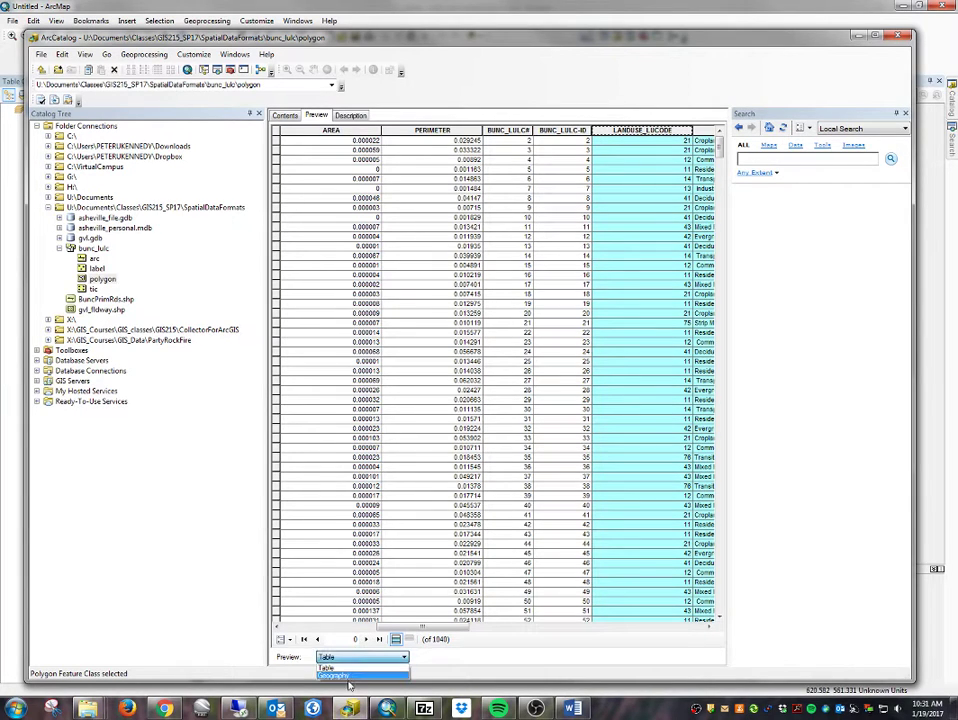
left_click(335, 676)
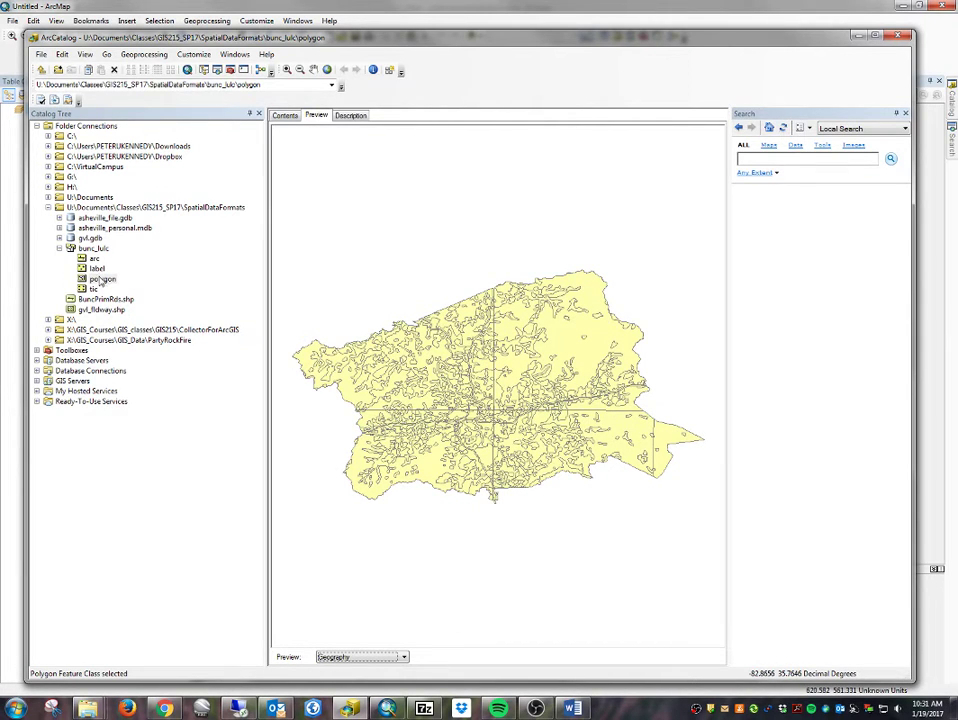
left_click(380, 657)
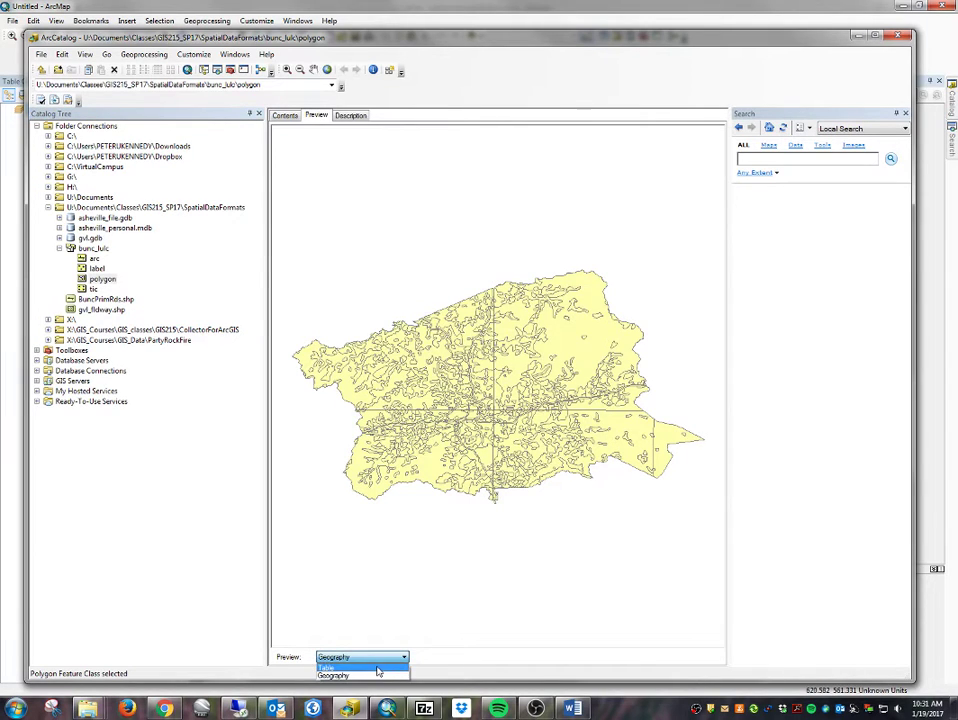
left_click(378, 669)
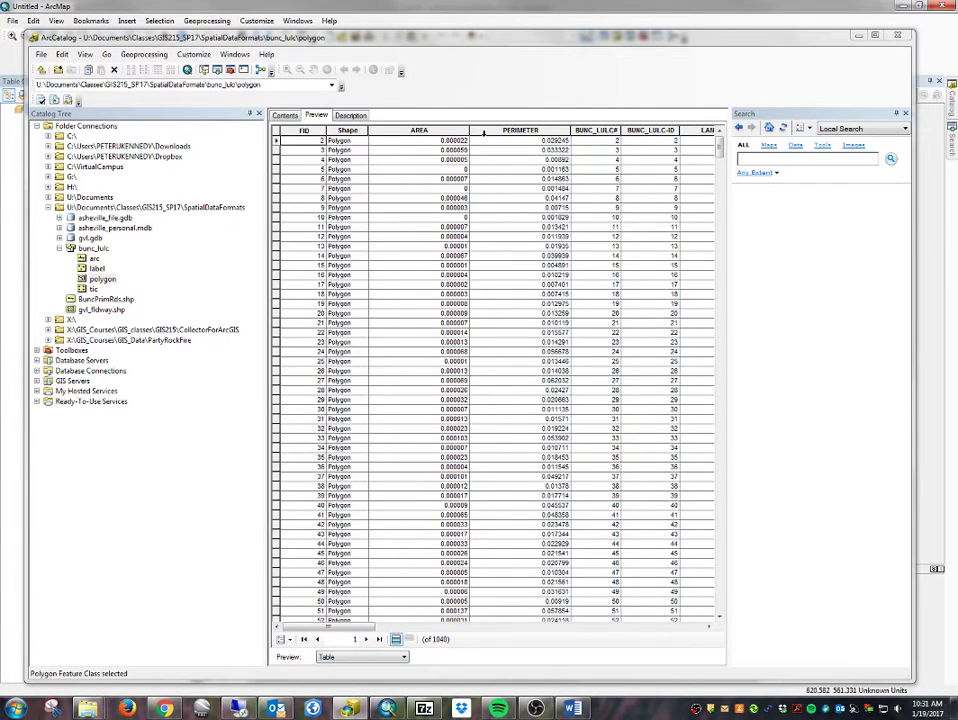
left_click(443, 131)
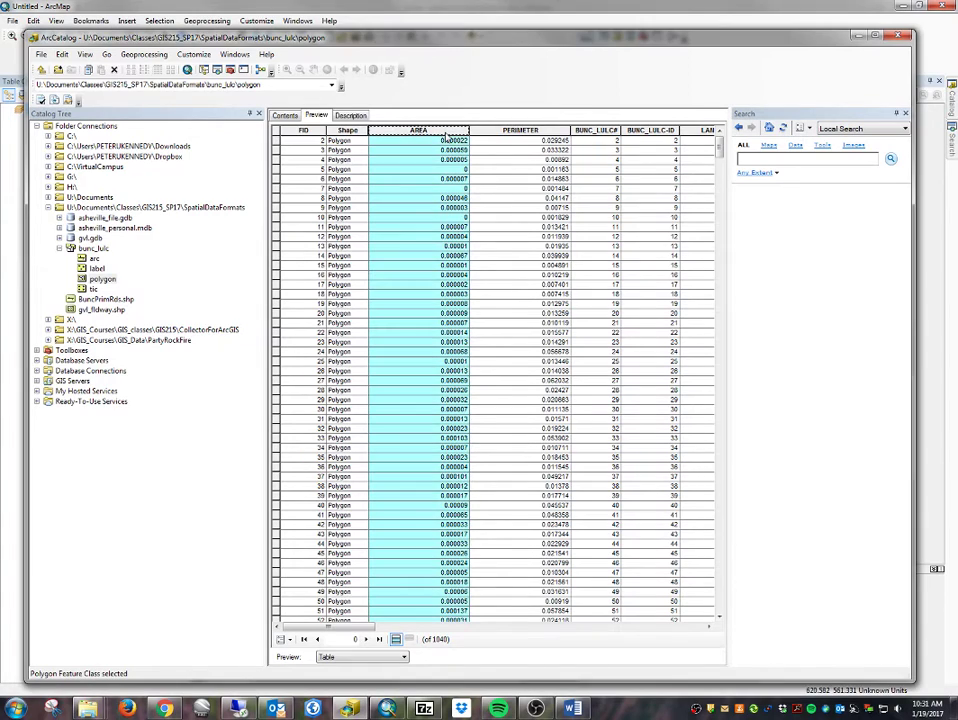
left_click(520, 131)
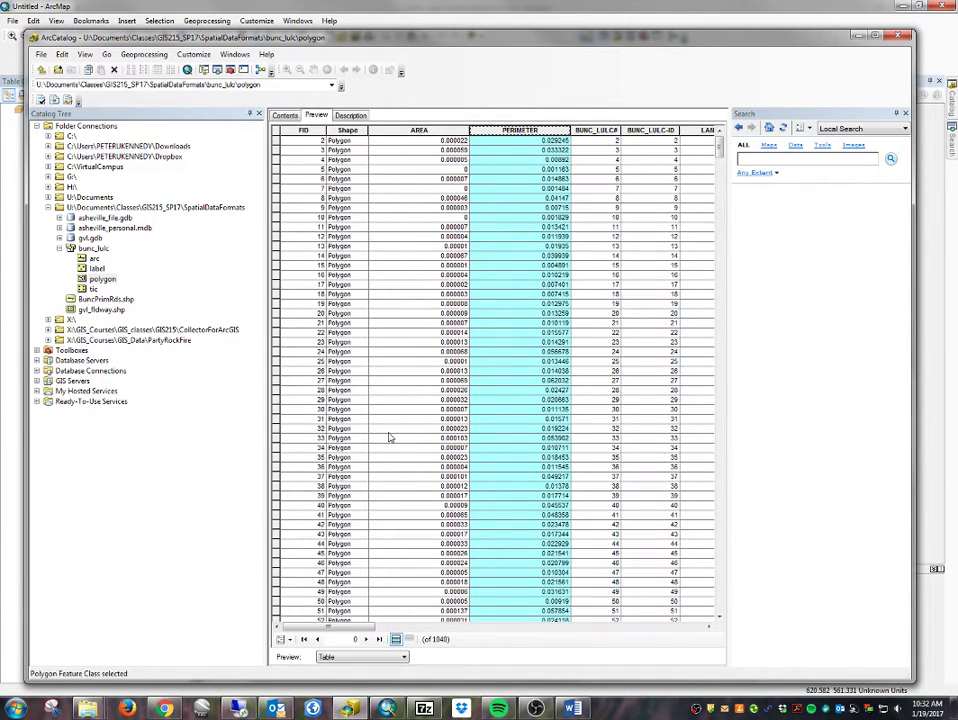
left_click(100, 279)
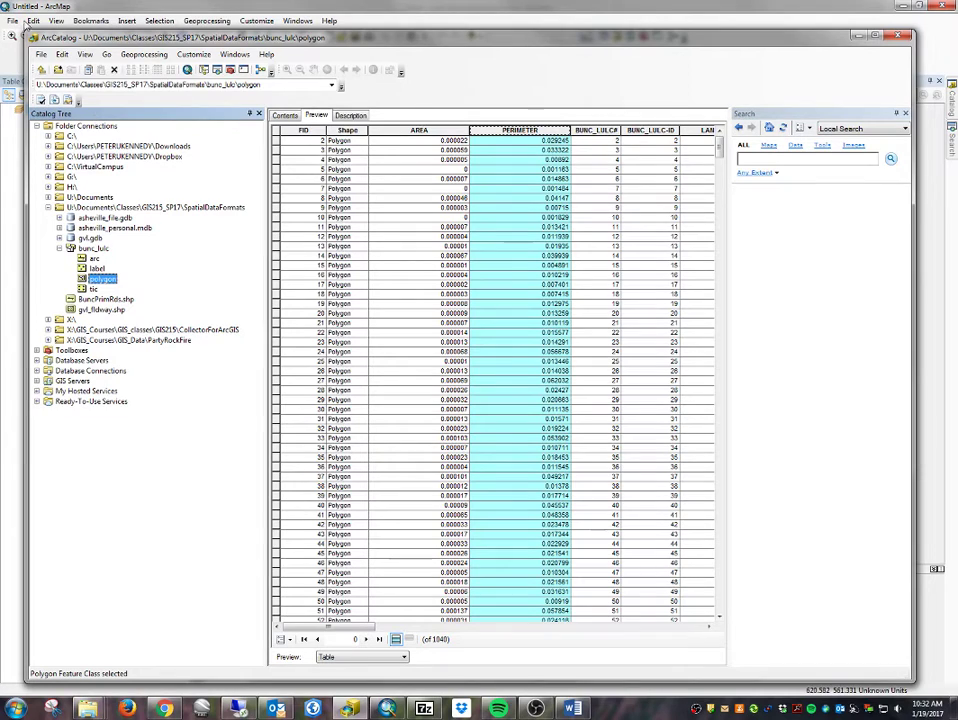
right_click(103, 279)
mouse_move(120, 327)
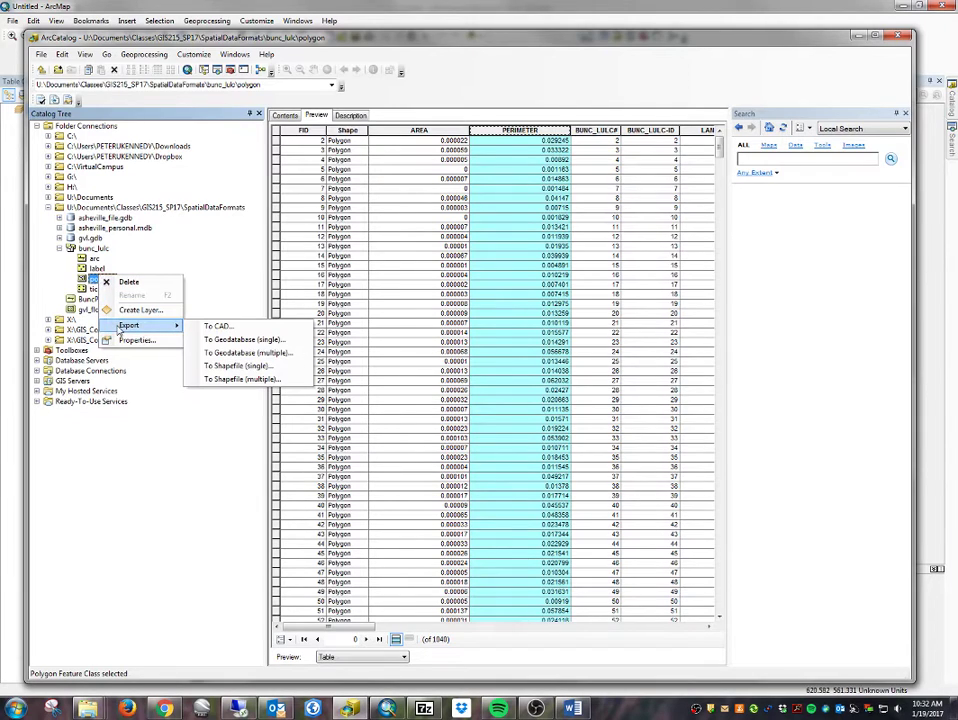
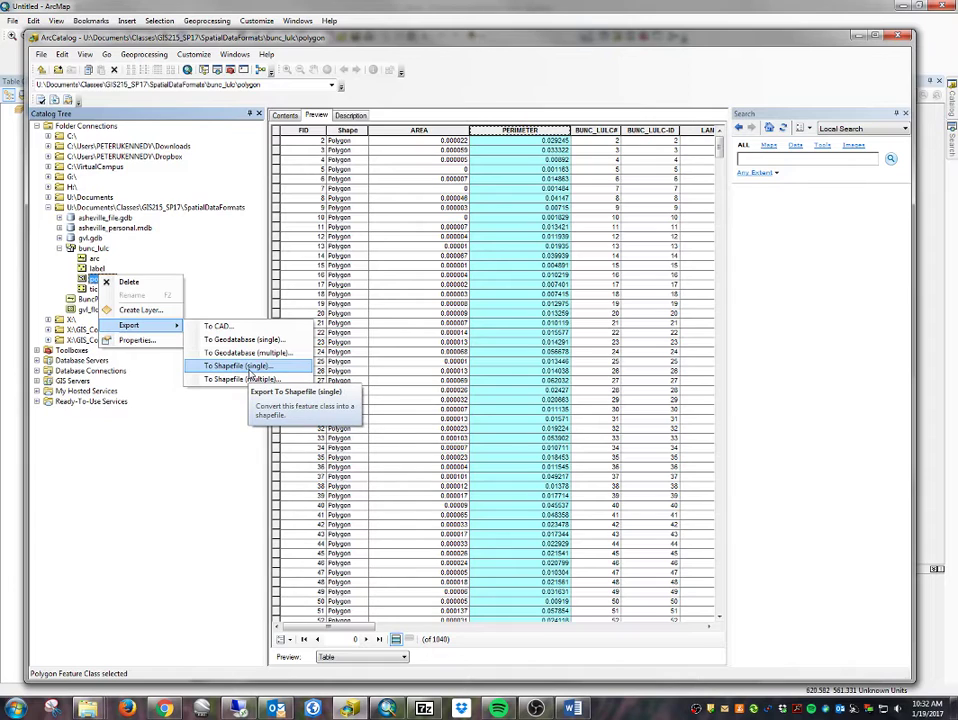
left_click(95, 249)
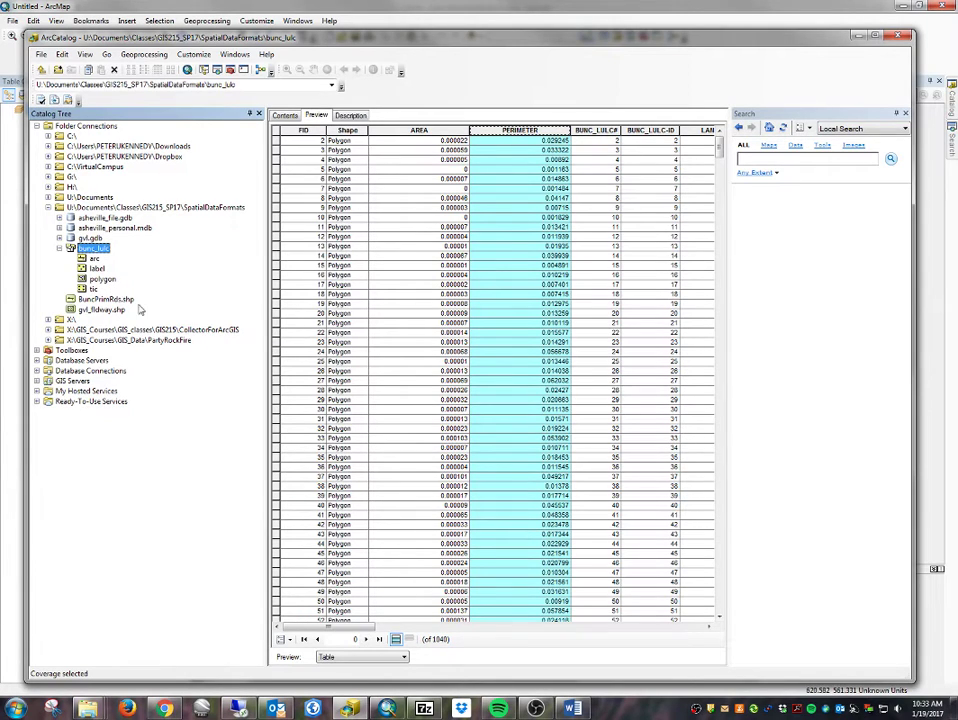
Start a single-shapefile export of bunc_lulc's polygon feature class, with the SpatialDataFormats folder as the output location
left_click(97, 281)
right_click(100, 280)
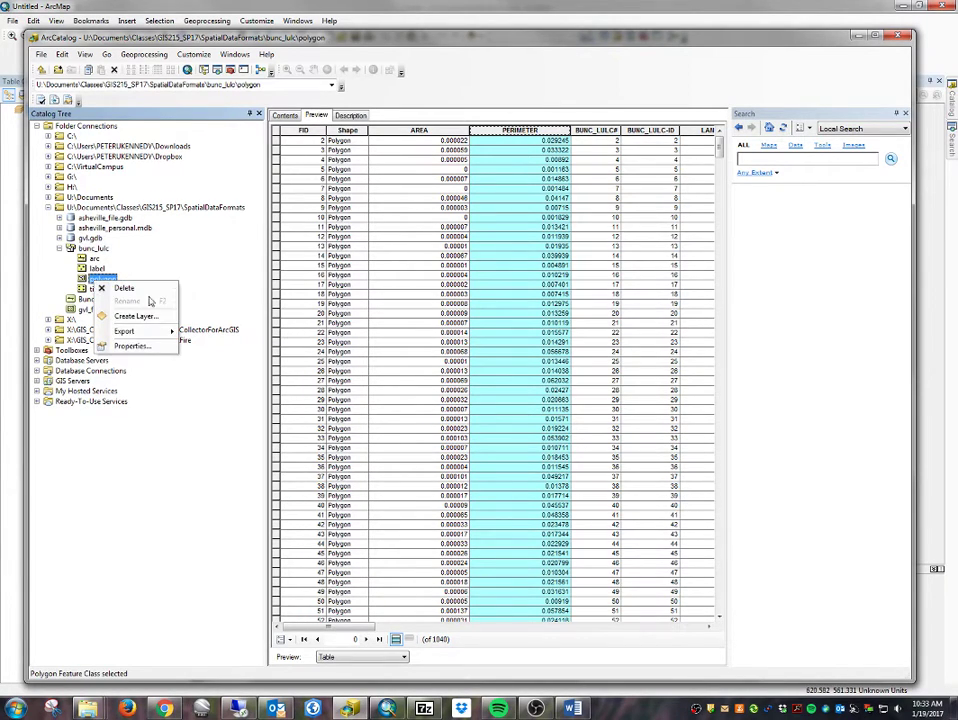
mouse_move(150, 331)
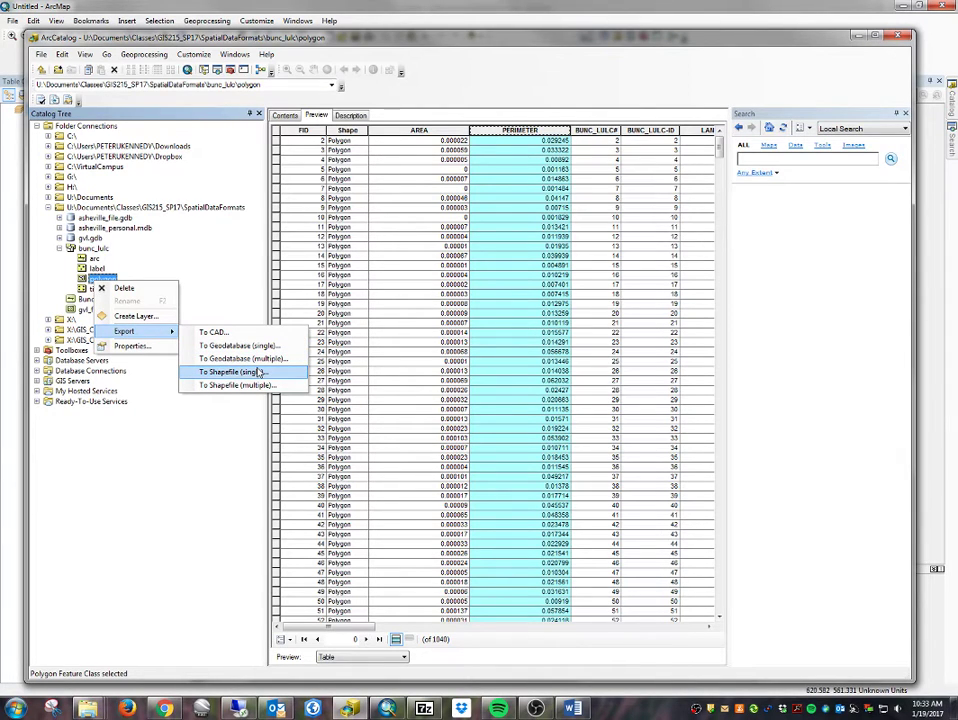
left_click(252, 371)
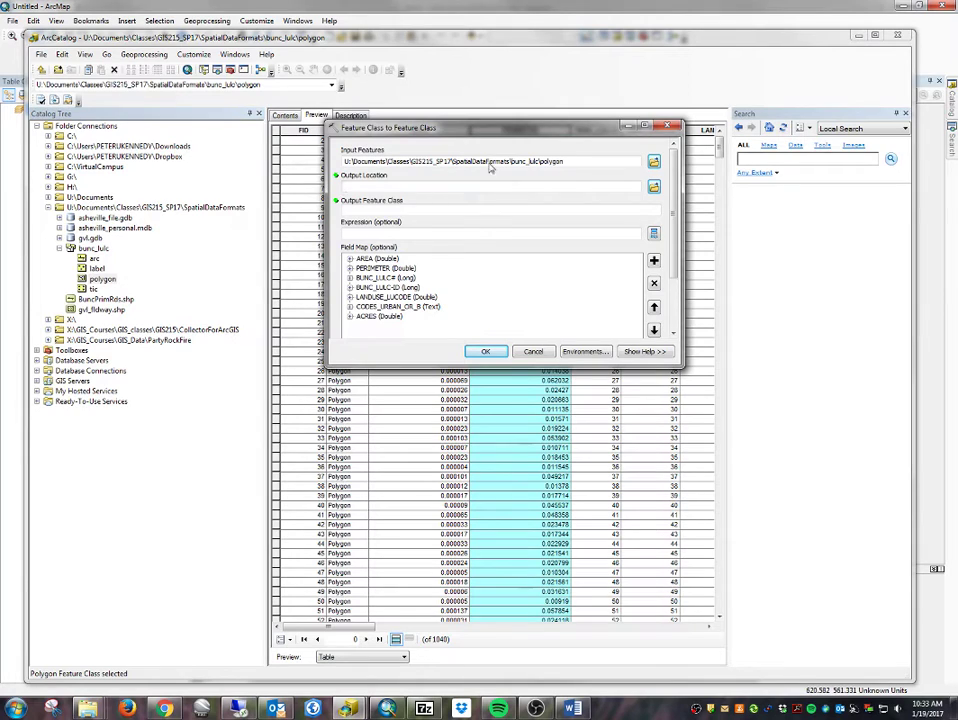
left_click_drag(120, 207, 384, 190)
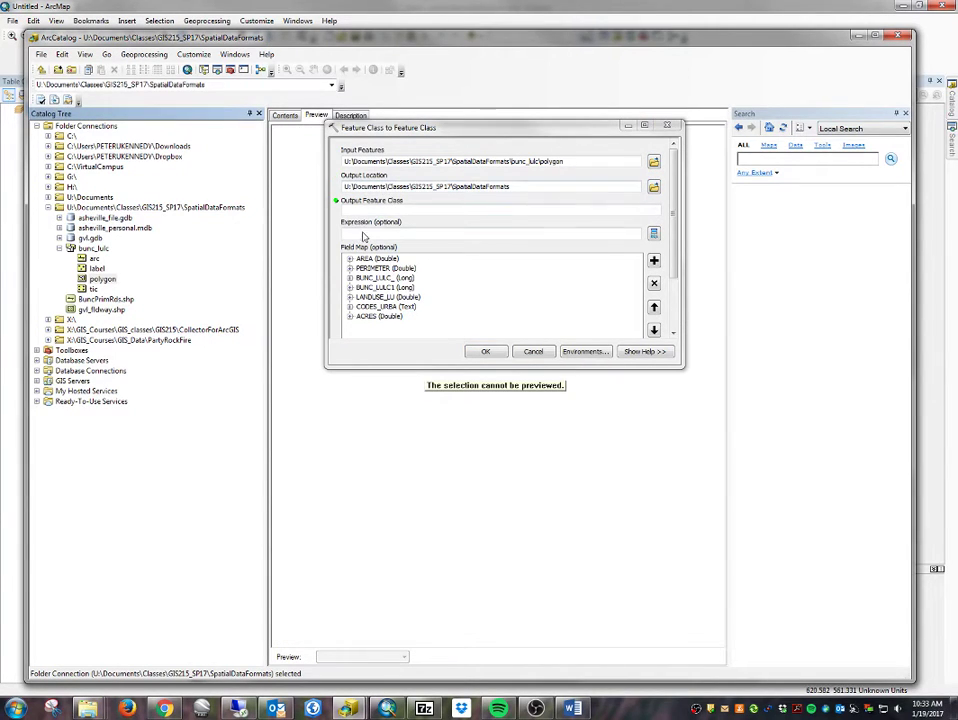
Name the output feature class Landuse.shp and run the export
left_click(368, 212)
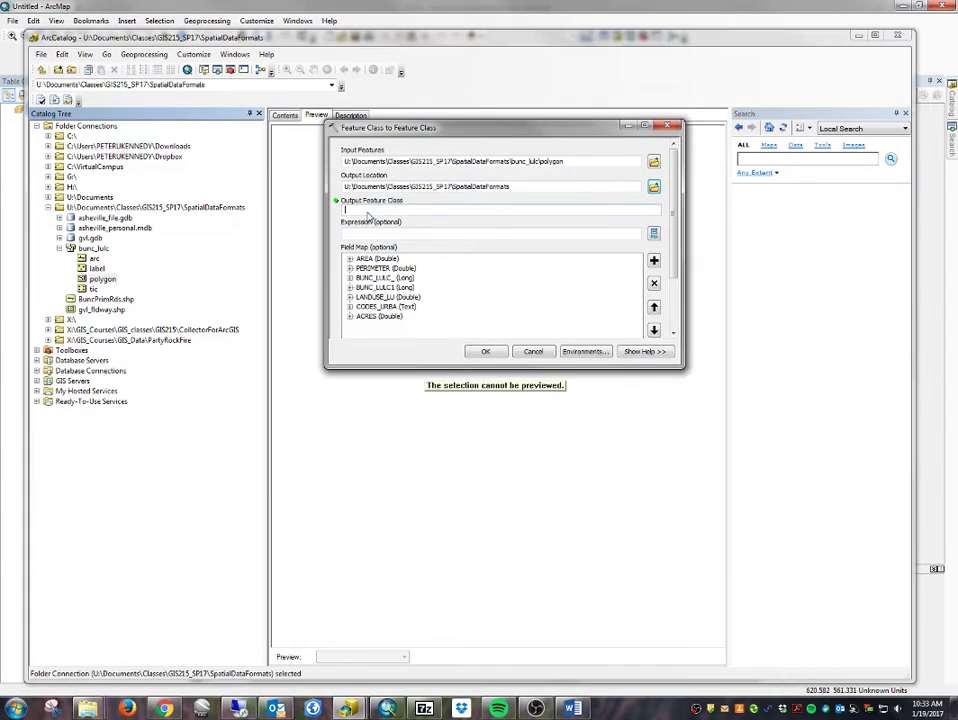
left_click(511, 211)
type("Landuse")
type(".shp")
left_click(381, 278)
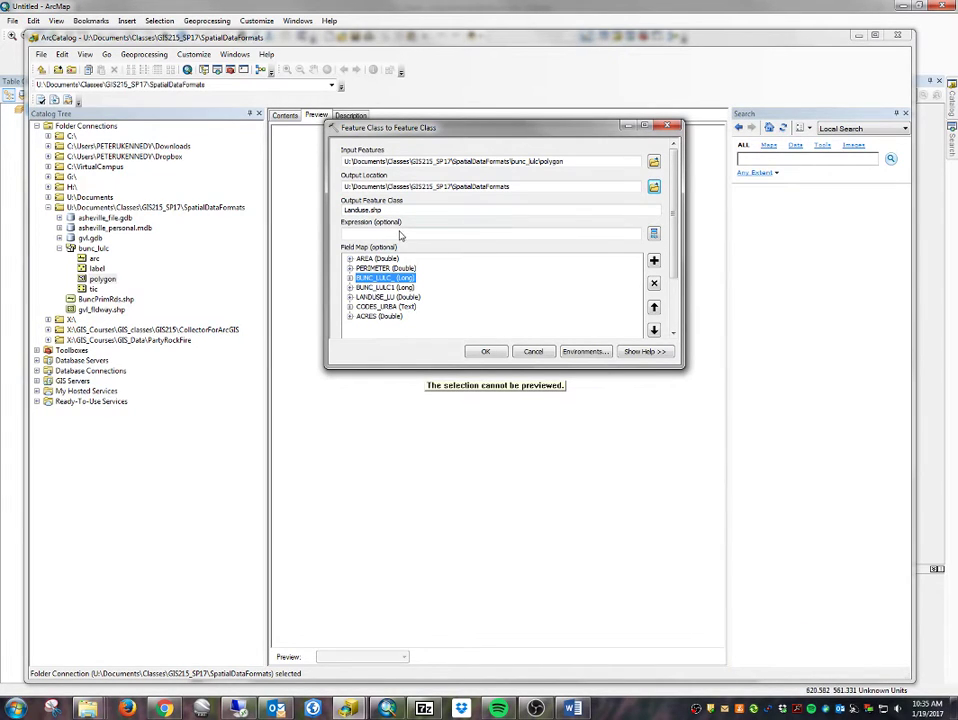
left_click(486, 351)
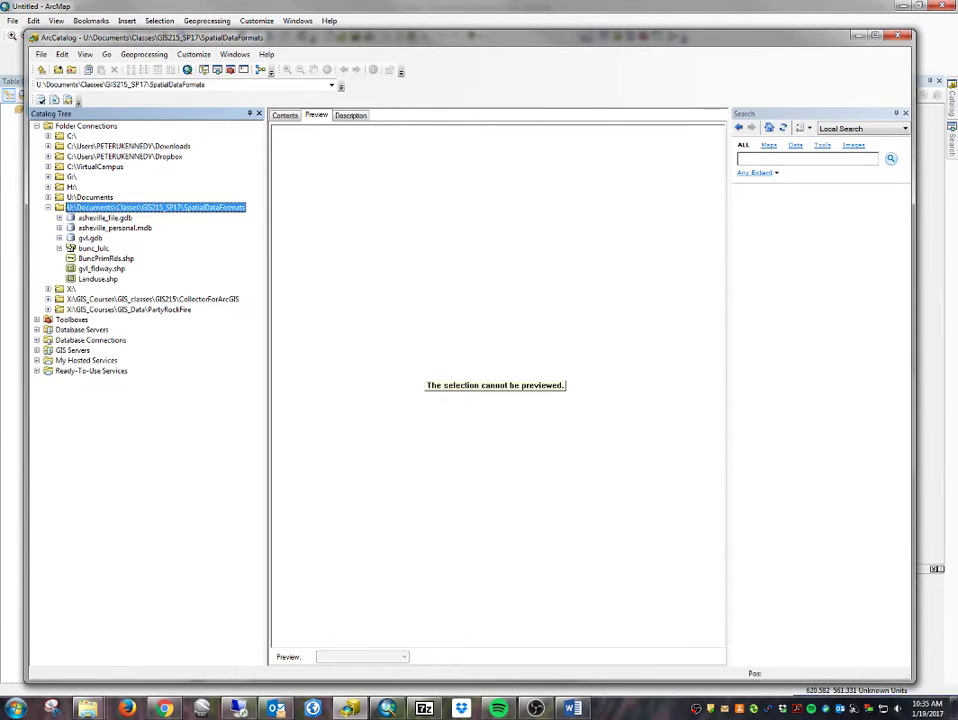
Preview Landuse.shp as geography and as a table, highlighting the AREA column
left_click(95, 279)
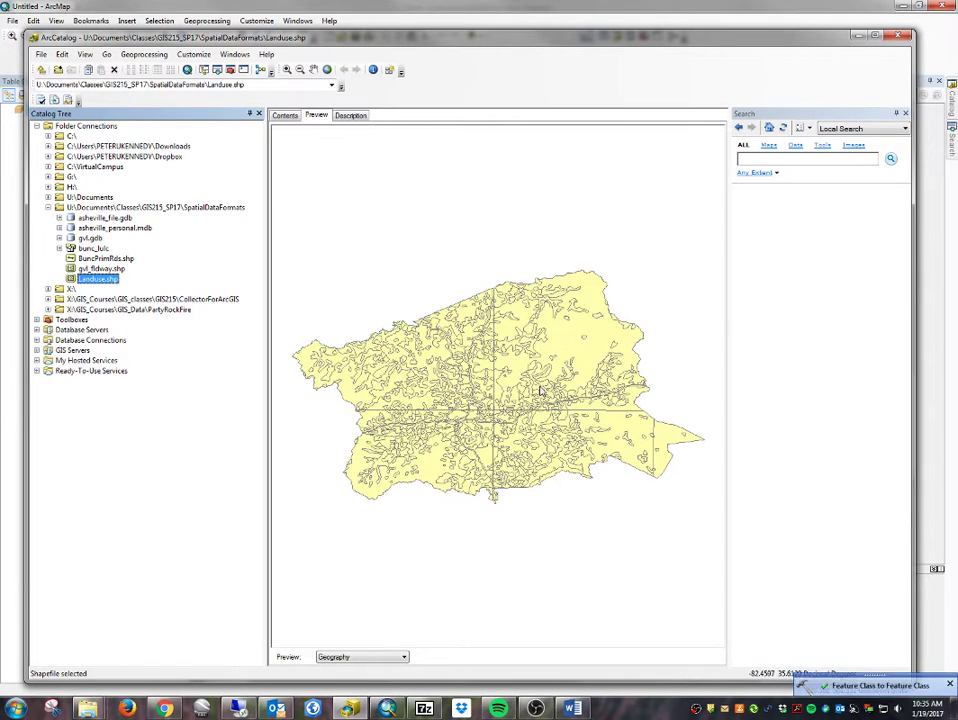
left_click(398, 658)
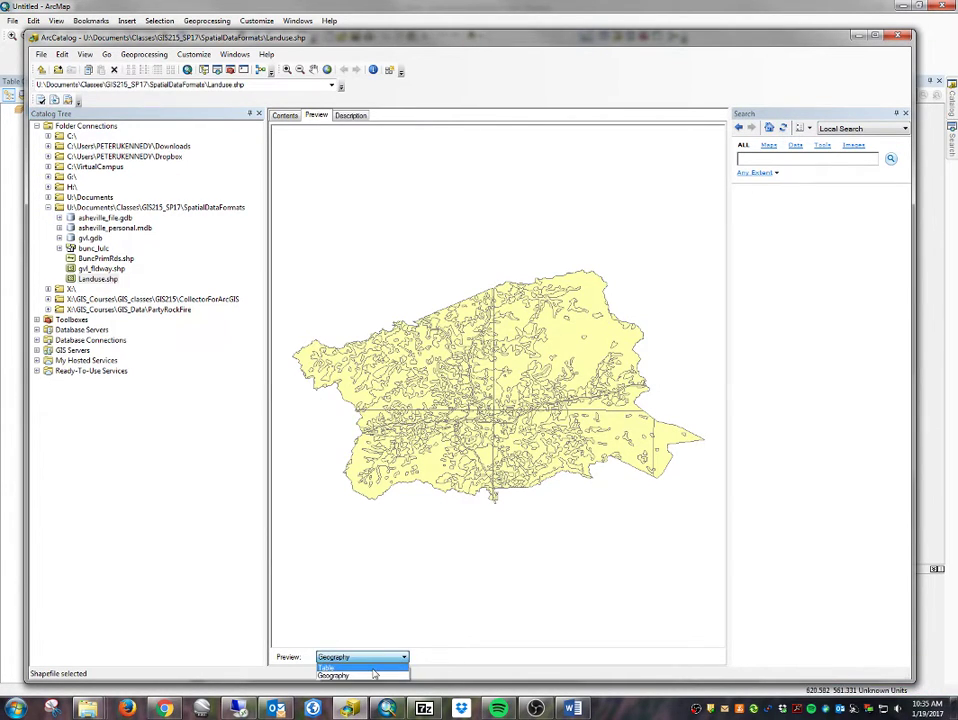
left_click(335, 667)
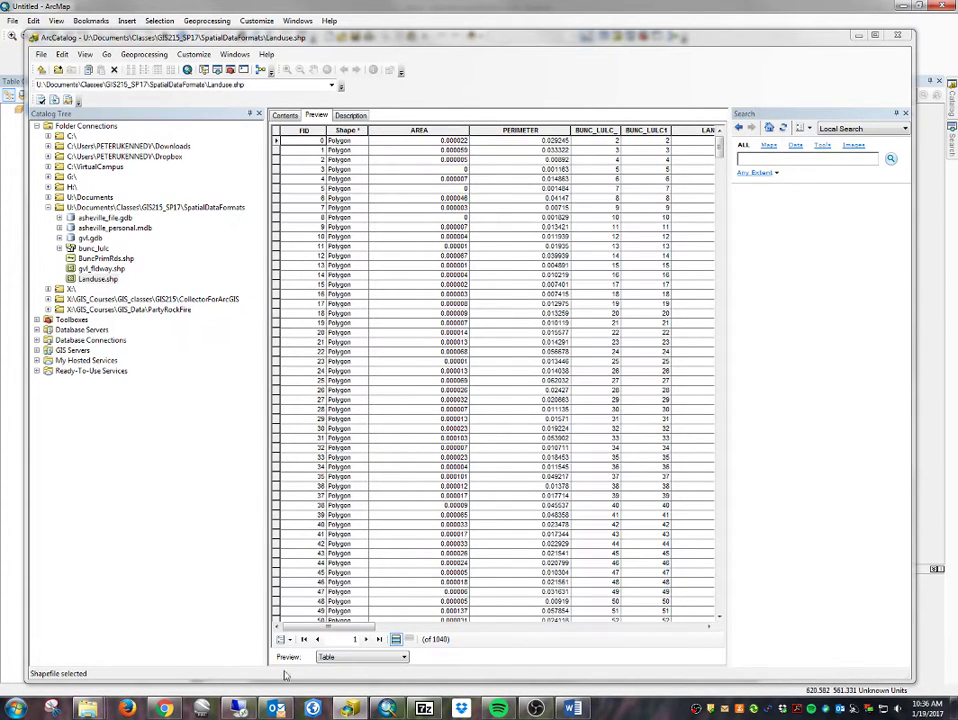
mouse_move(372, 628)
left_mouse_down()
mouse_move(541, 627)
mouse_move(373, 617)
left_mouse_up()
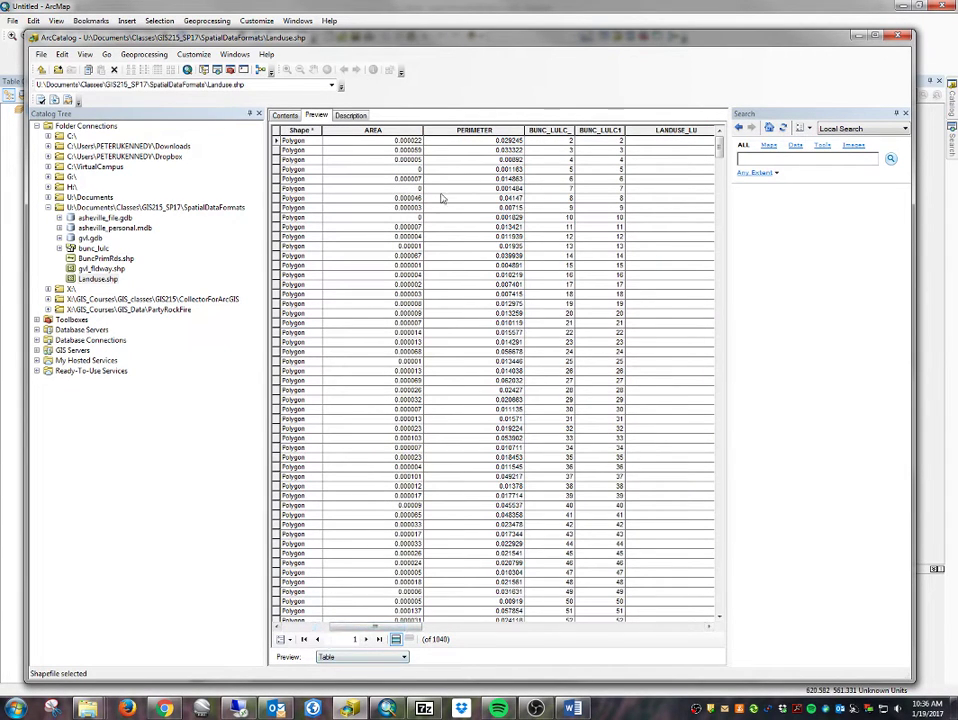
left_click(352, 129)
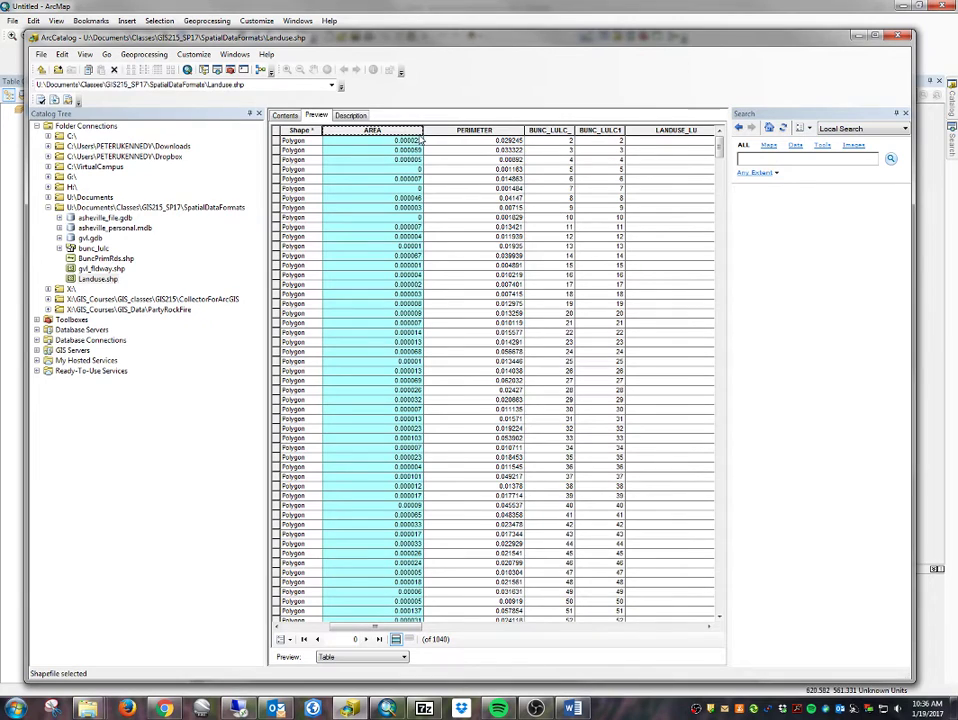
left_click(394, 140)
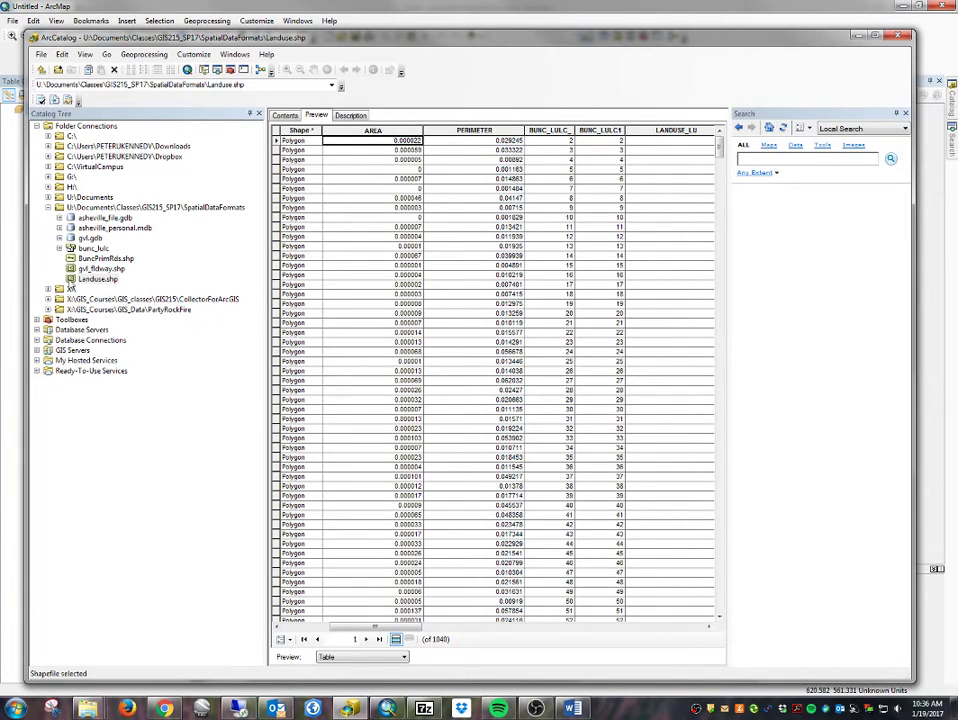
Highlight the Landuse component files from .dbf to .shx in Windows Explorer, then return to Landuse.shp in ArcCatalog
left_click(97, 279)
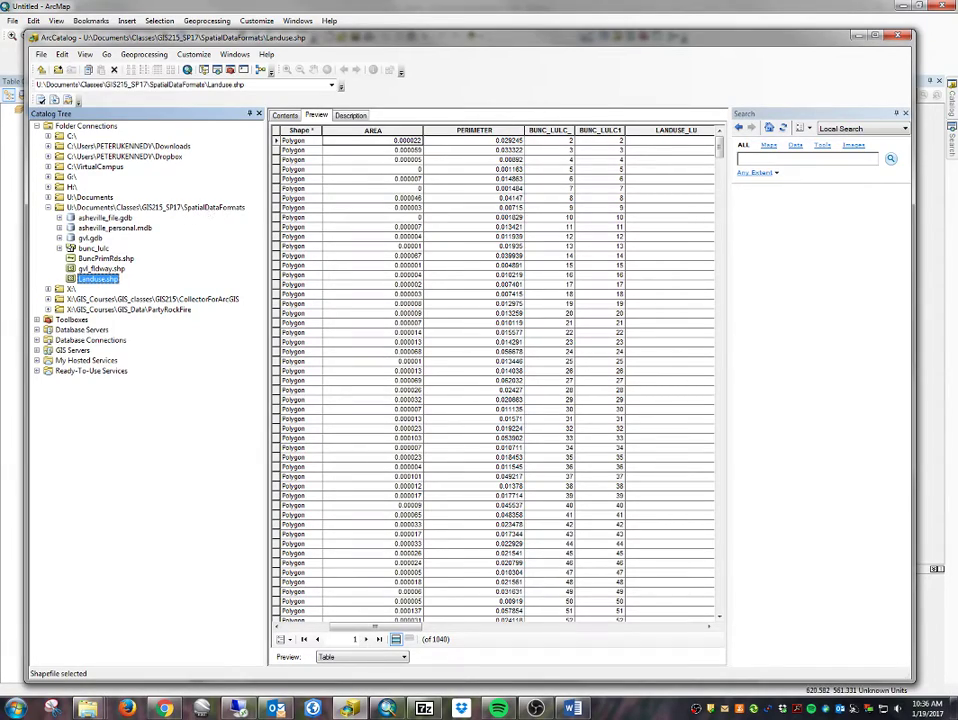
left_click_drag(957, 20, 321, 43)
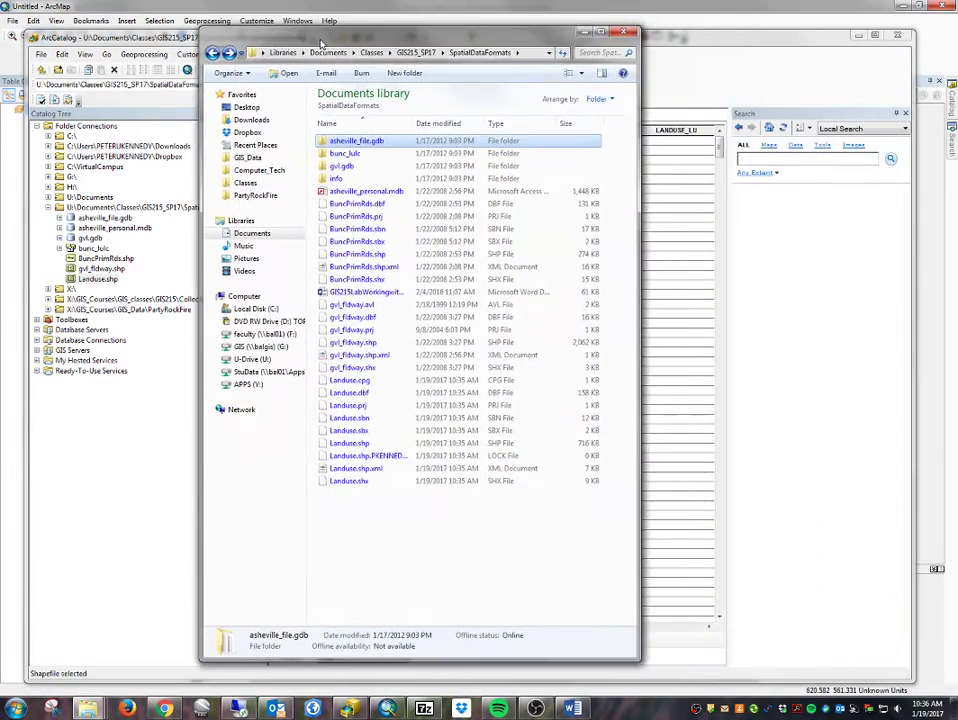
left_click(352, 394)
left_click(344, 482, "shift")
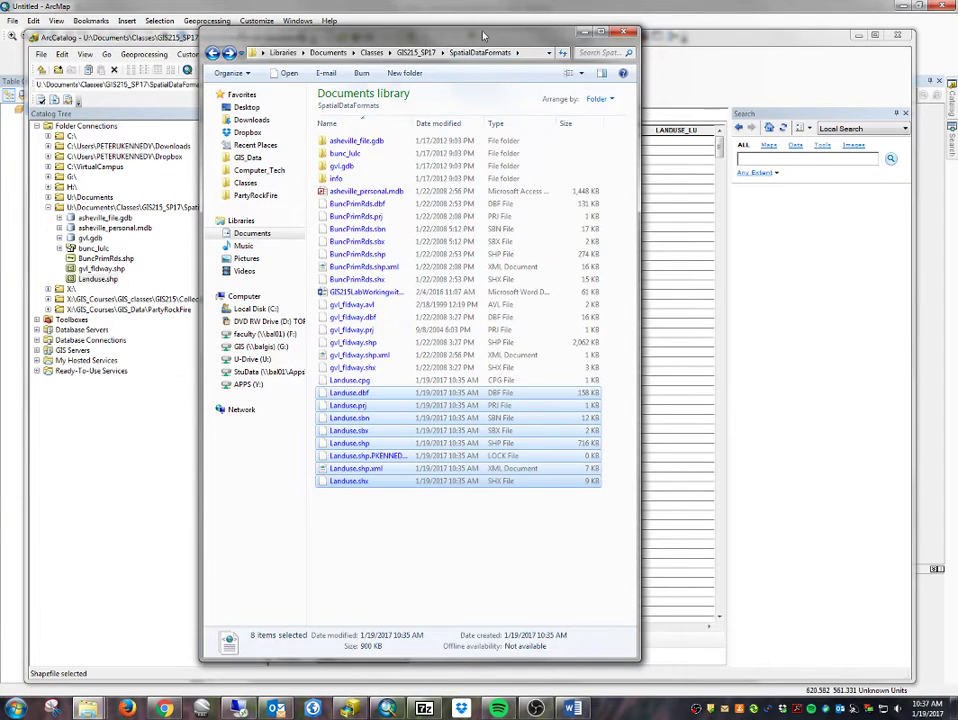
left_click_drag(361, 23, 957, 24)
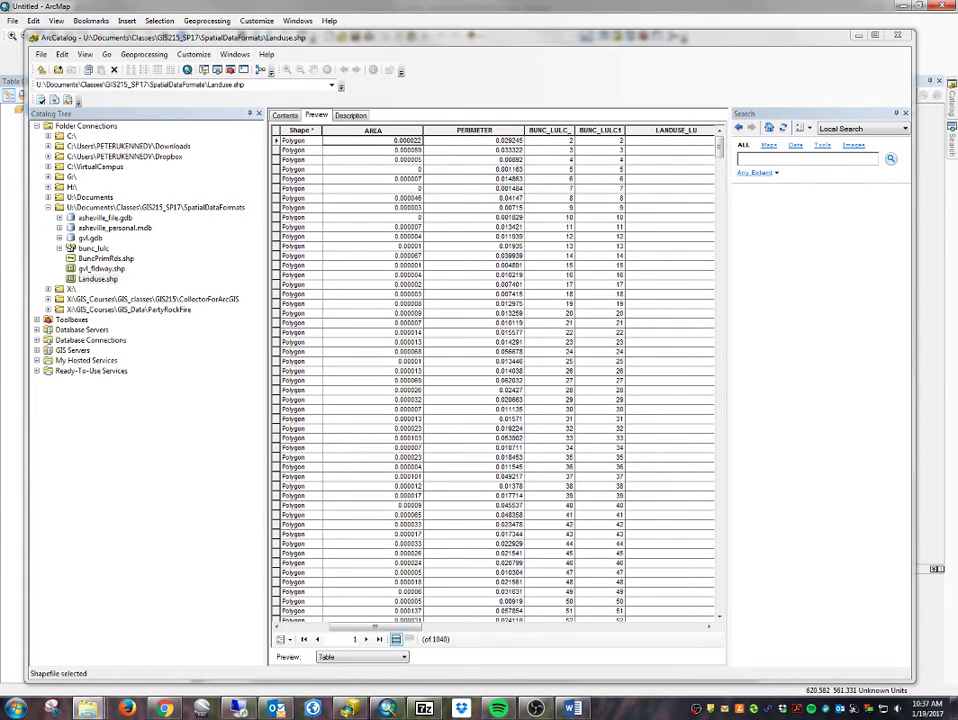
left_click(173, 276)
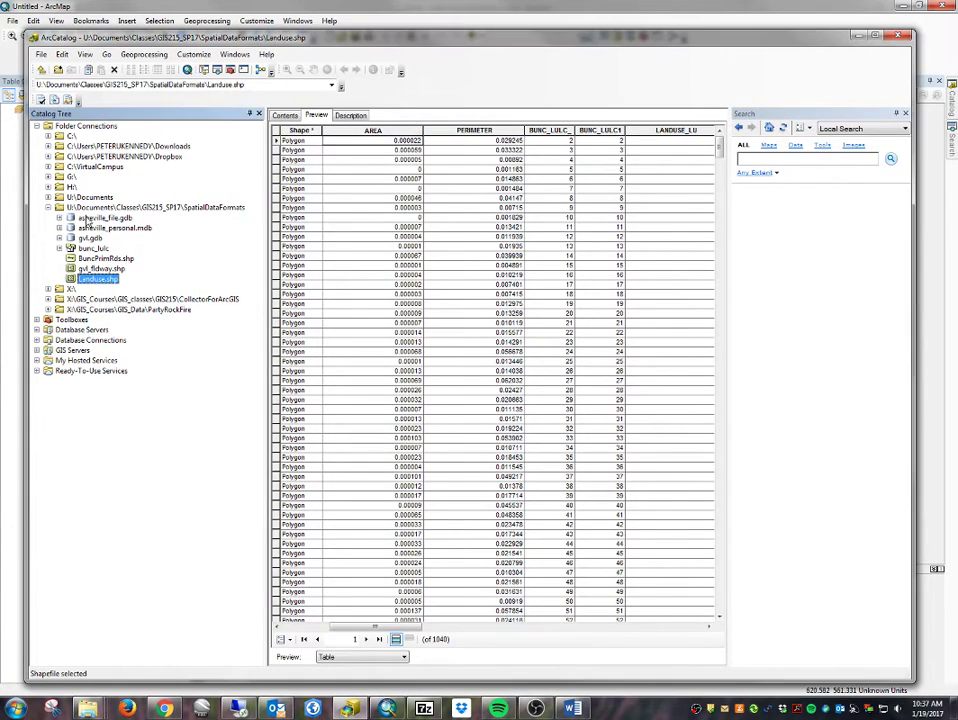
Start a new shapefile in the SpatialDataFormats folder, named CampusTrees with the Point feature type
left_click(92, 207)
right_click(92, 208)
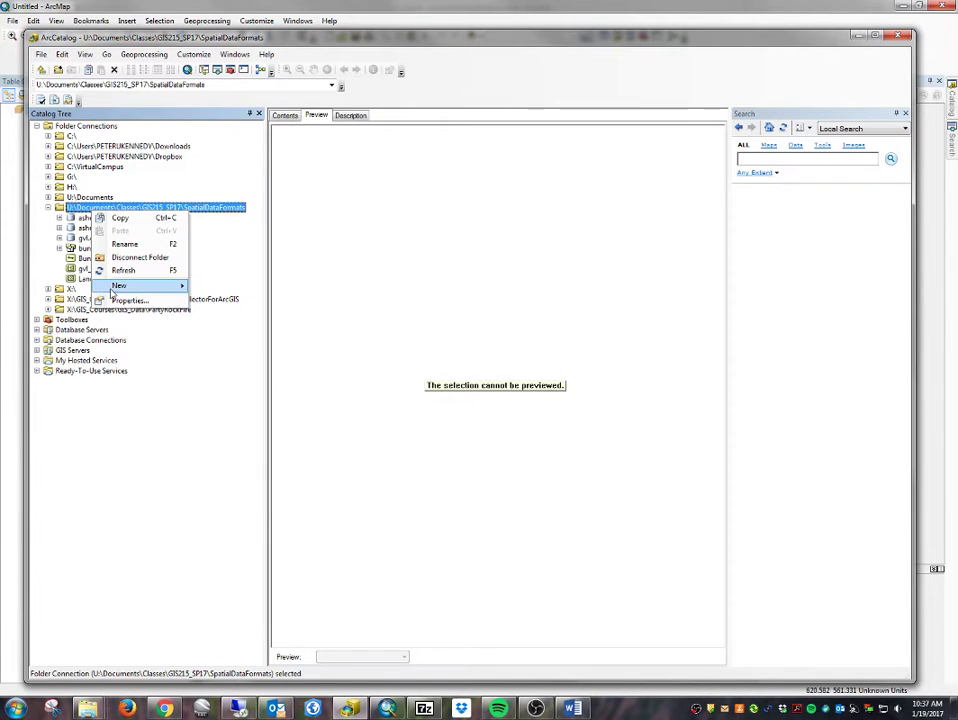
mouse_move(118, 287)
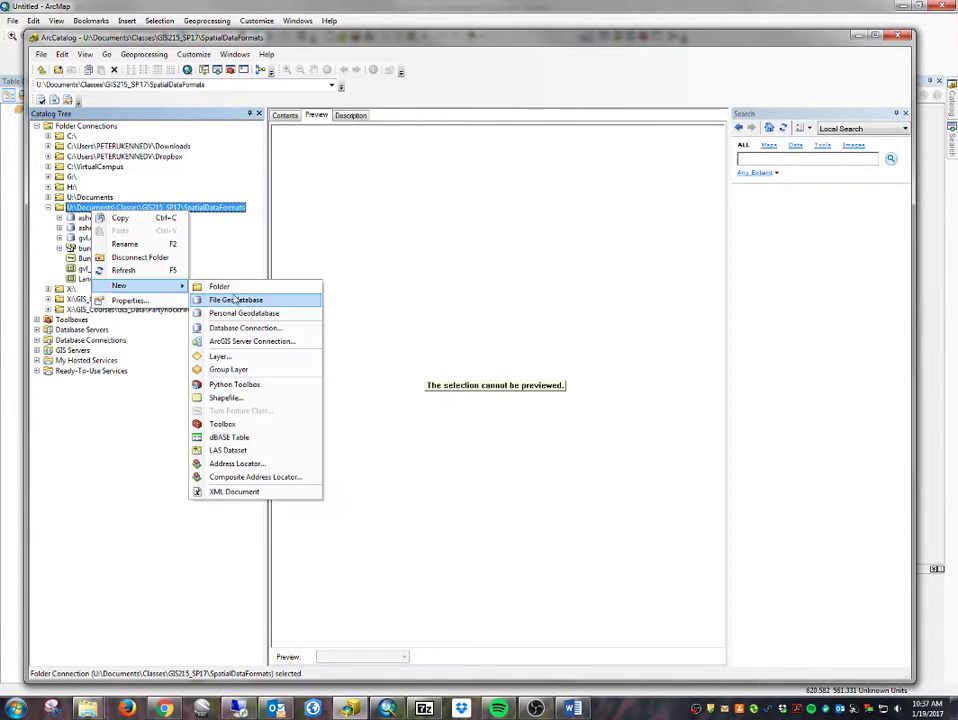
left_click(225, 398)
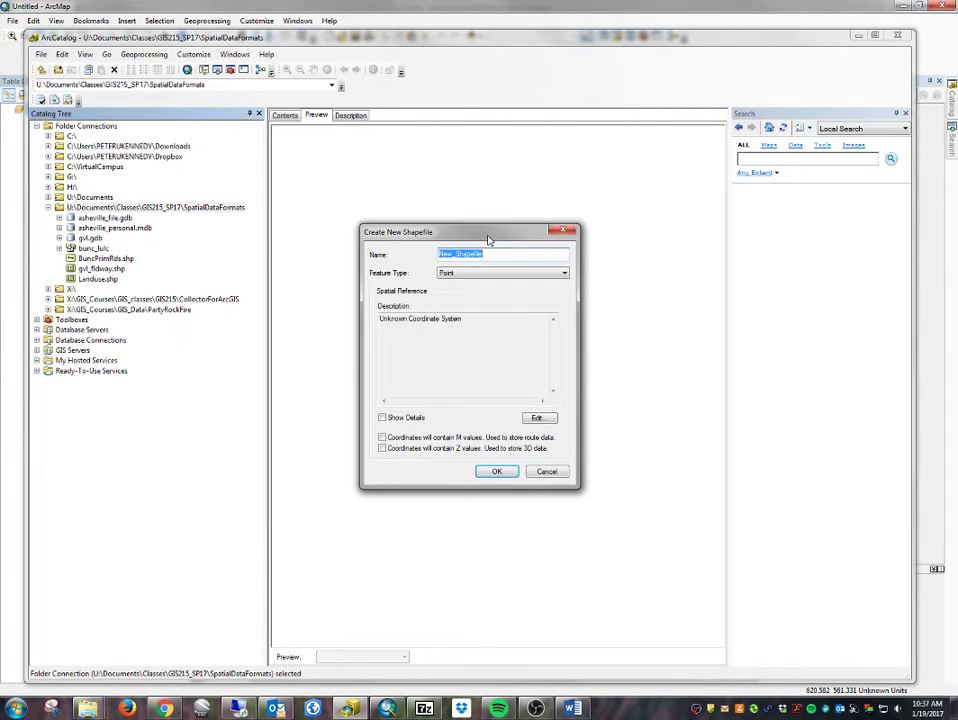
key("BackSpace")
type("Cem")
left_click(495, 273)
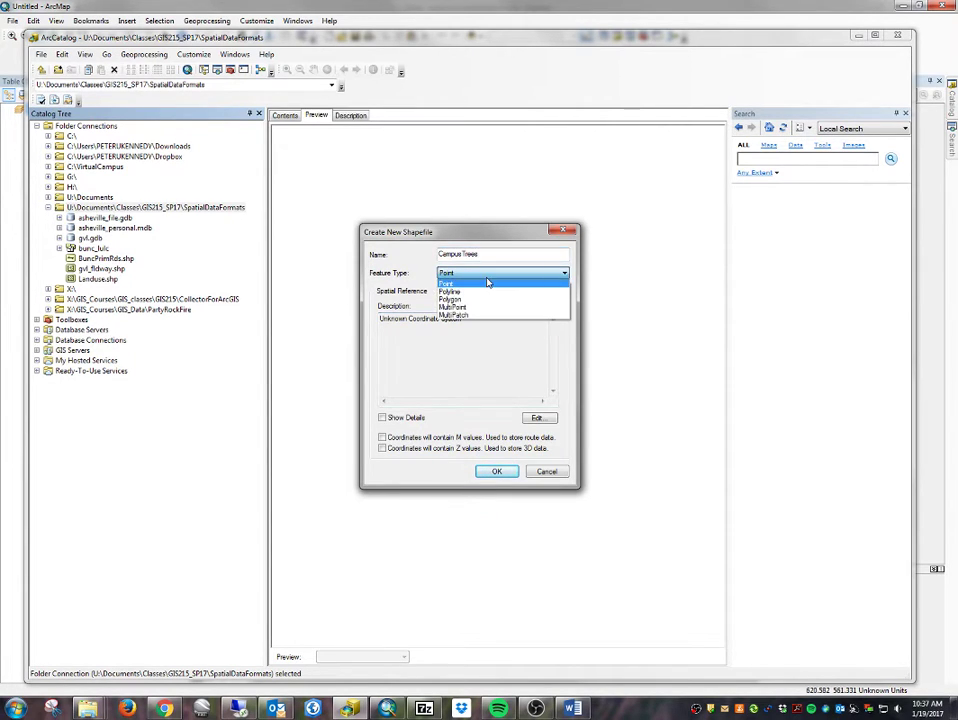
left_click(487, 283)
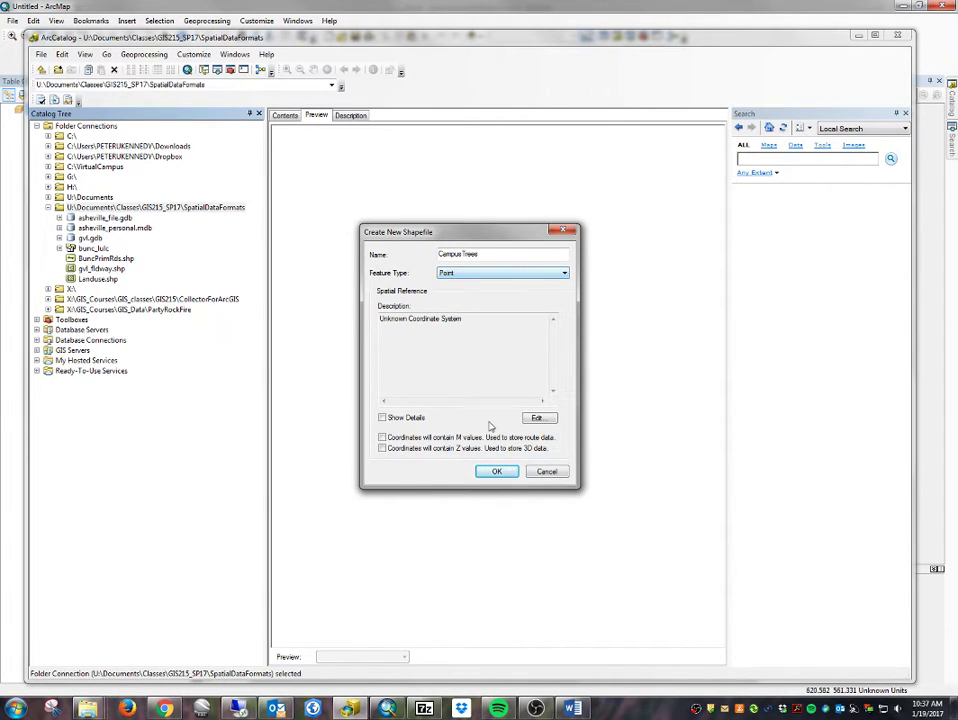
Assign the NAD_1983_StatePlane_North_Carolina_FIPS_3200_Feet coordinate system and create the CampusTrees shapefile
left_click(539, 417)
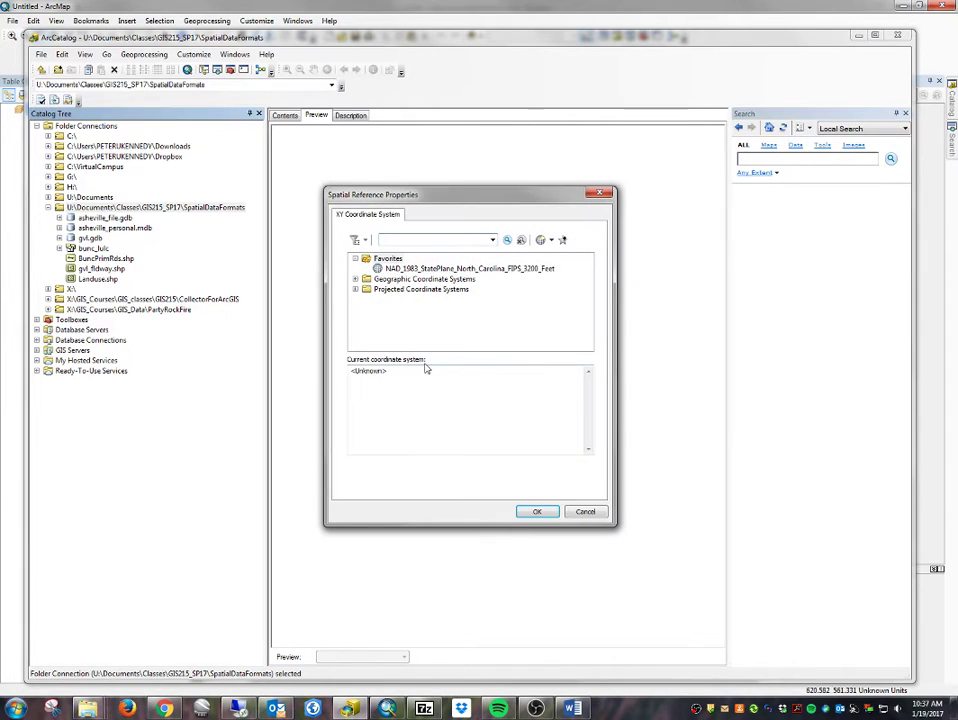
left_click(430, 268)
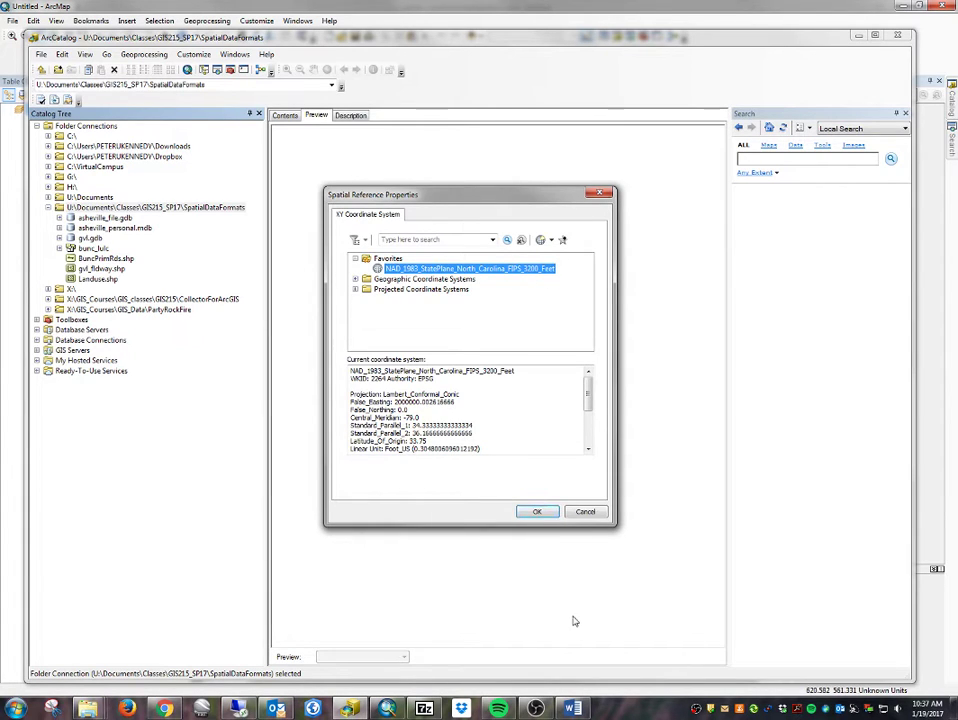
left_click(536, 513)
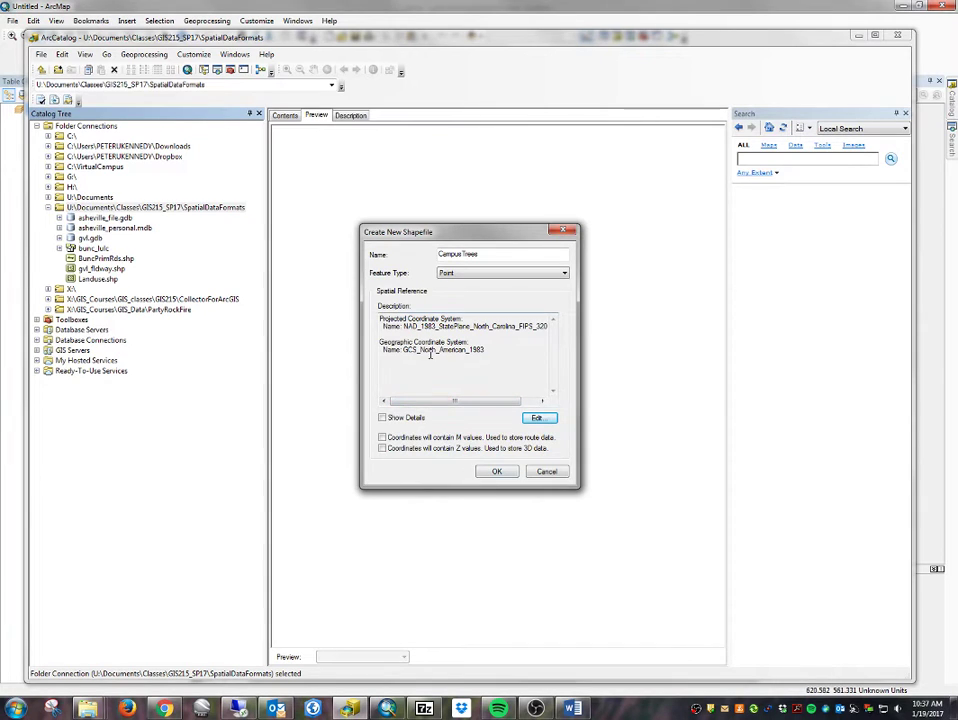
left_click(496, 472)
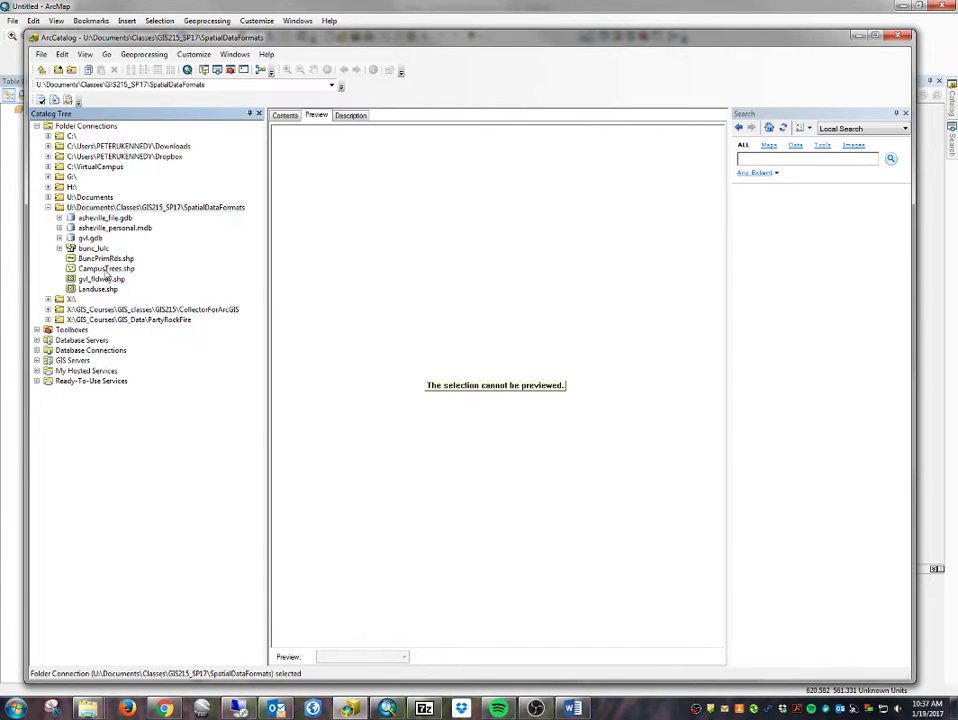
Preview CampusTrees.shp and highlight its component files from .cpg to .shx in a maximized Windows Explorer window
left_click(105, 270)
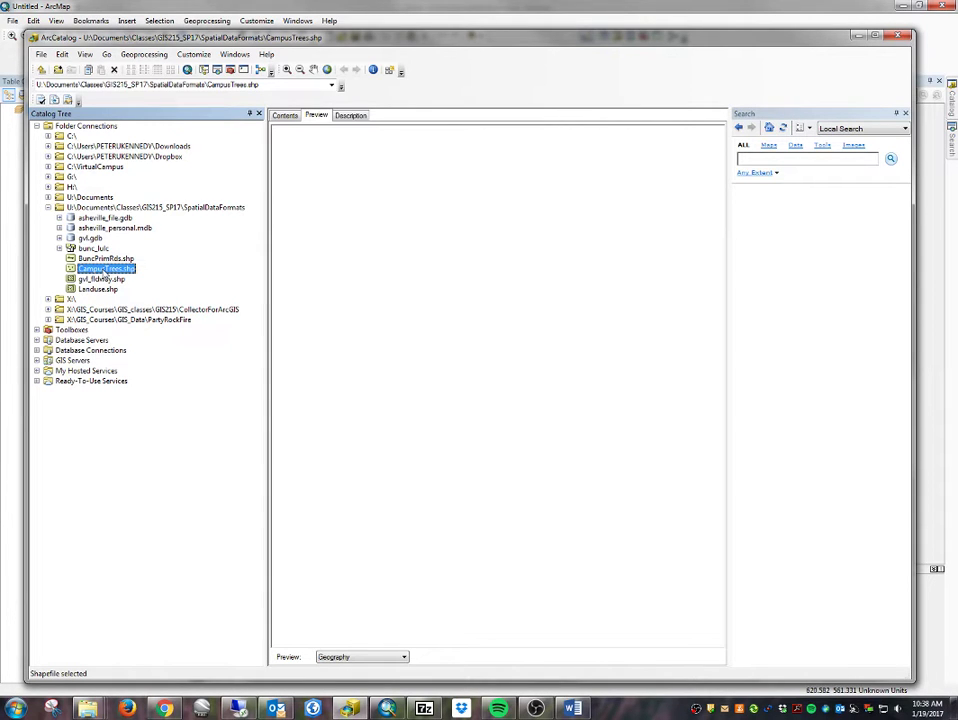
key("alt+Tab")
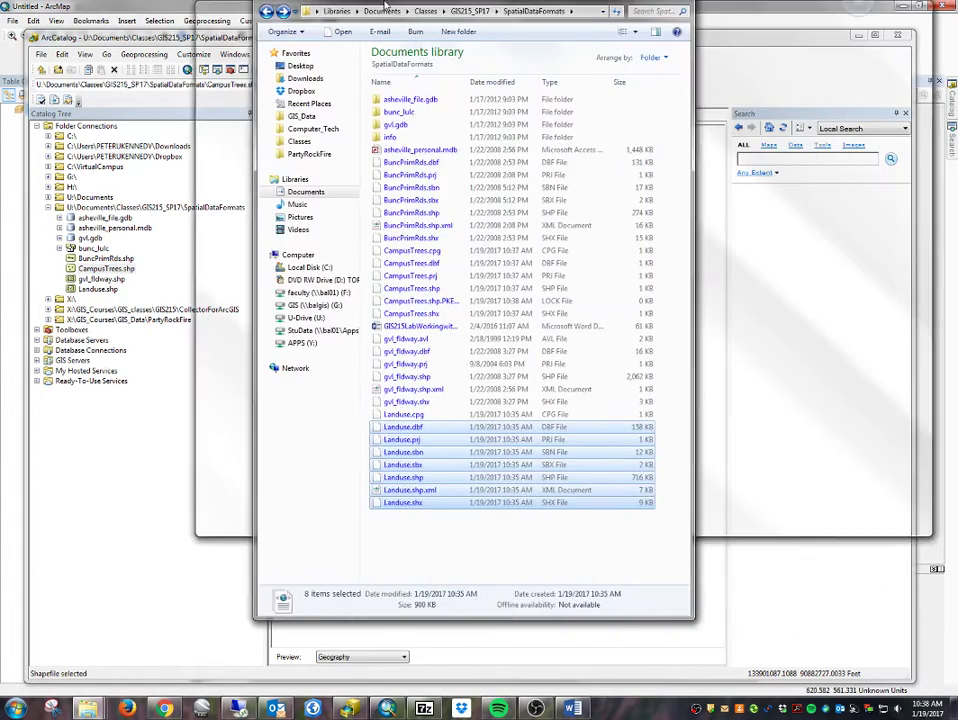
key("super+Up")
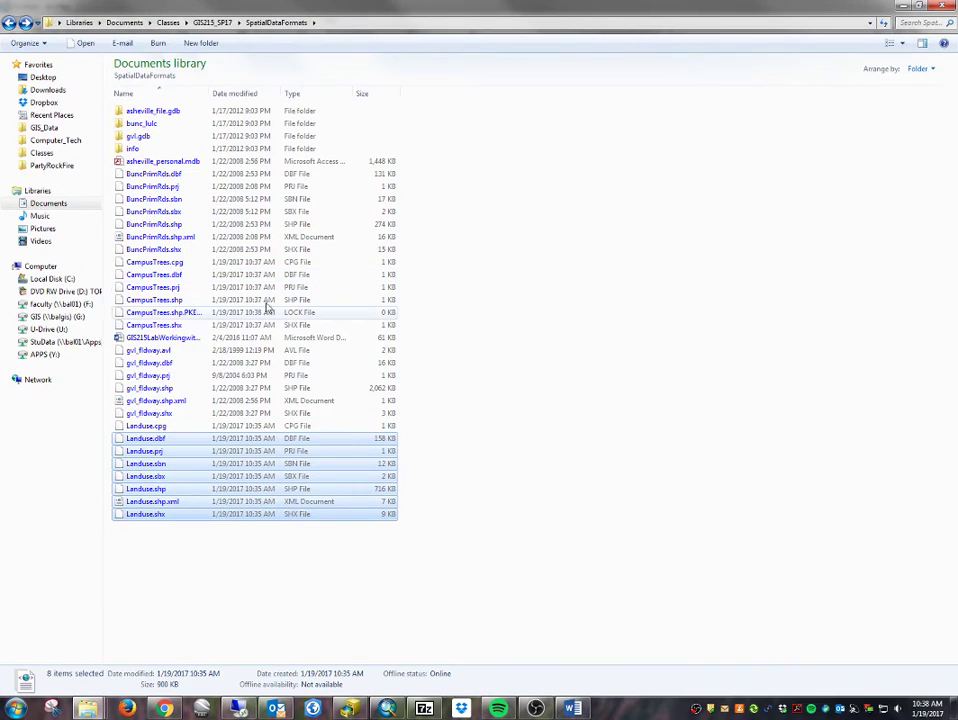
left_click(155, 262)
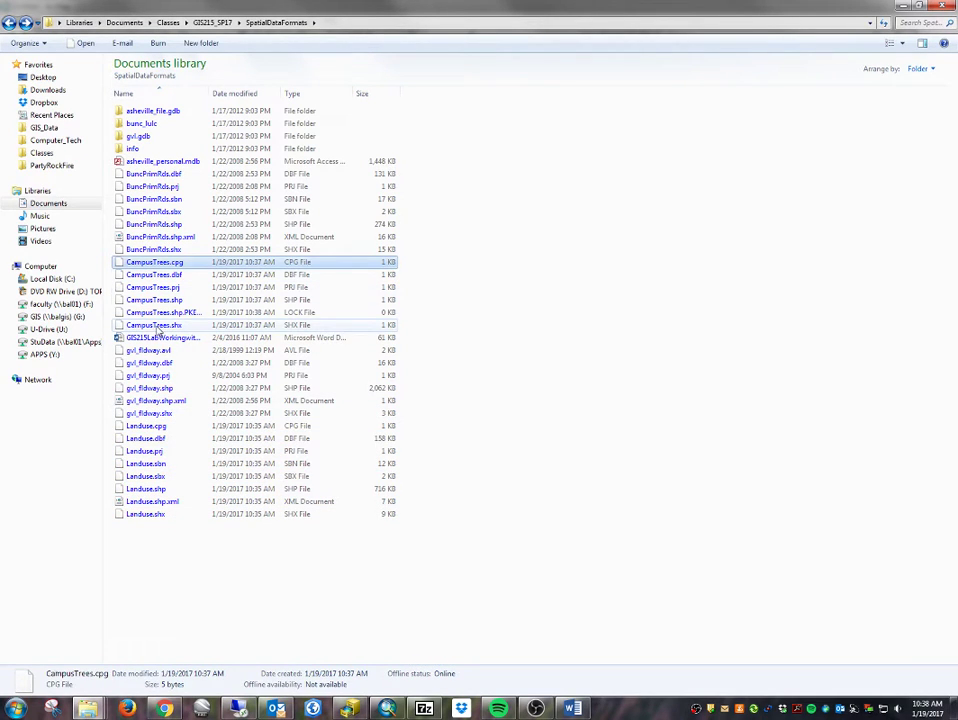
left_click(156, 326, "shift")
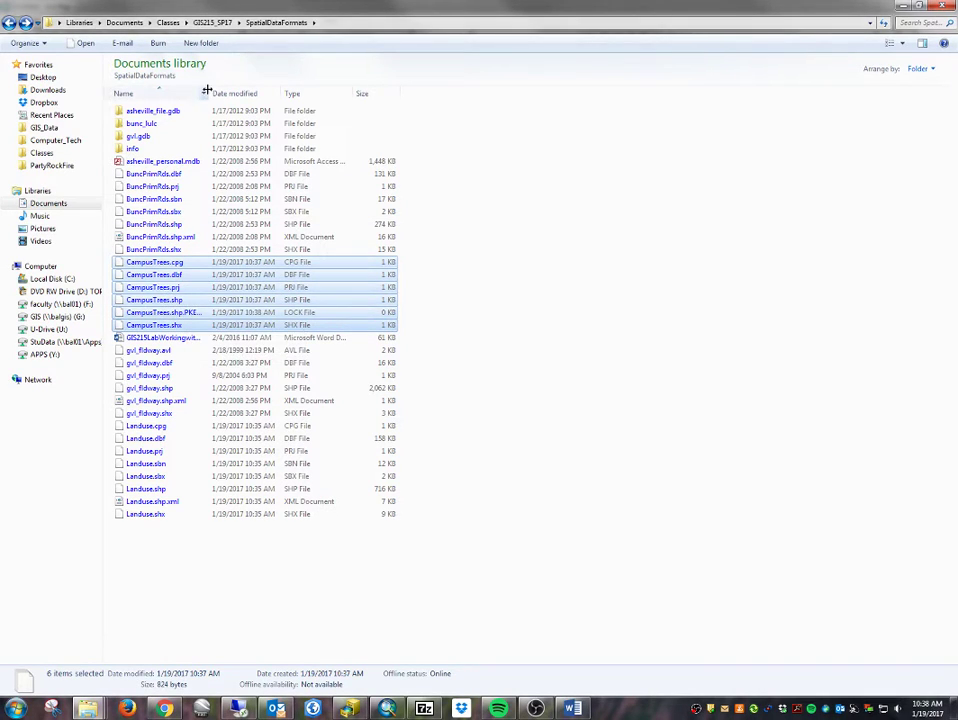
Widen the file list's Name column, highlight CampusTrees.shp alone and return to ArcCatalog
left_click_drag(206, 91, 235, 105)
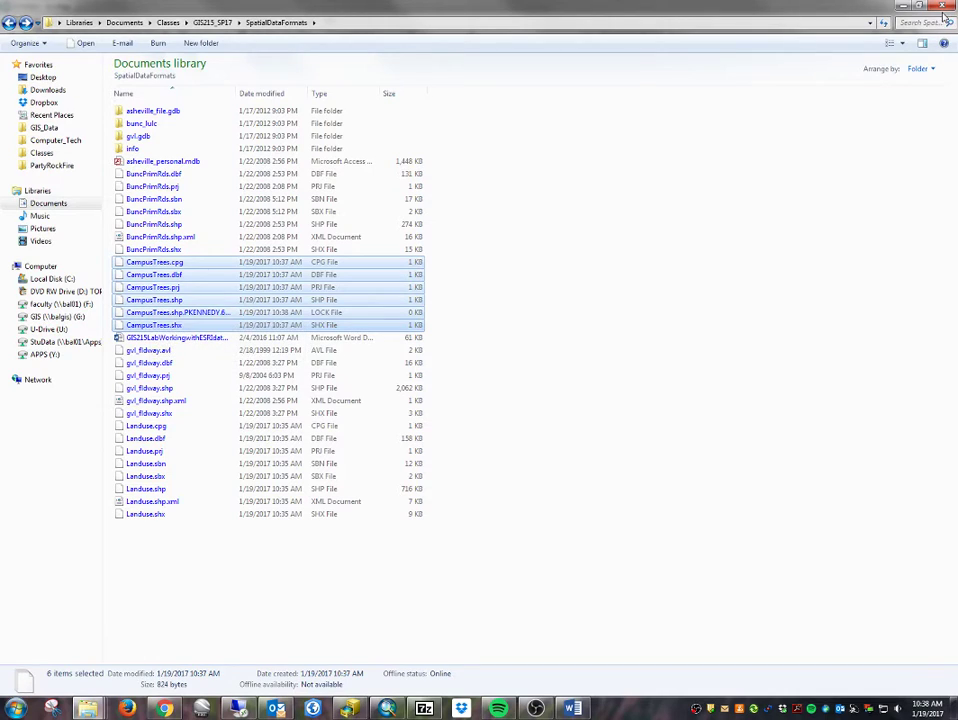
left_click(167, 303)
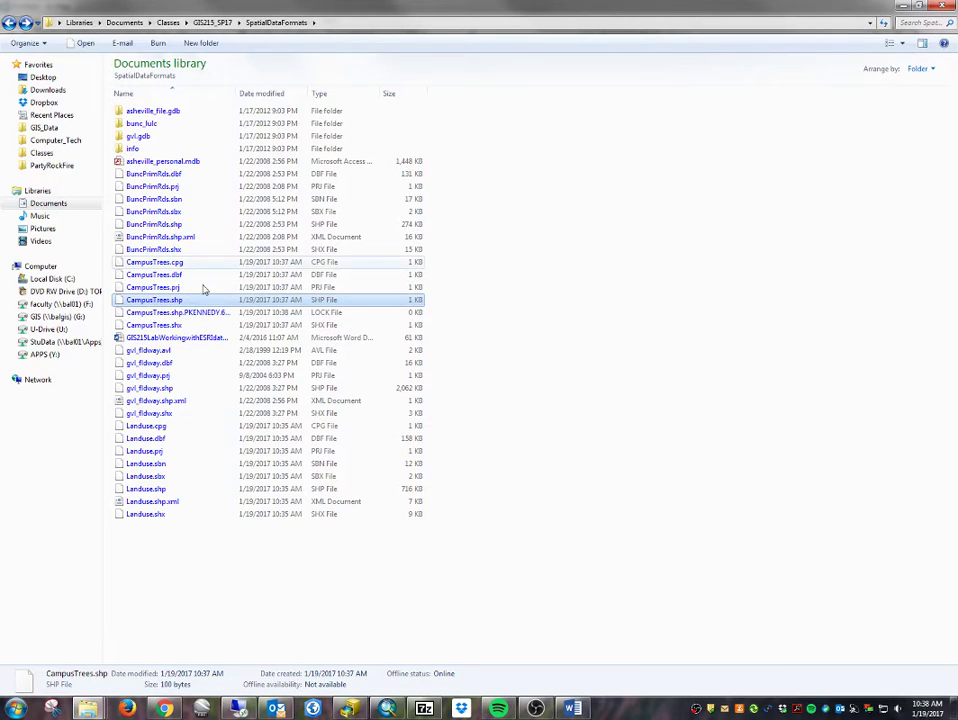
key("alt+Tab")
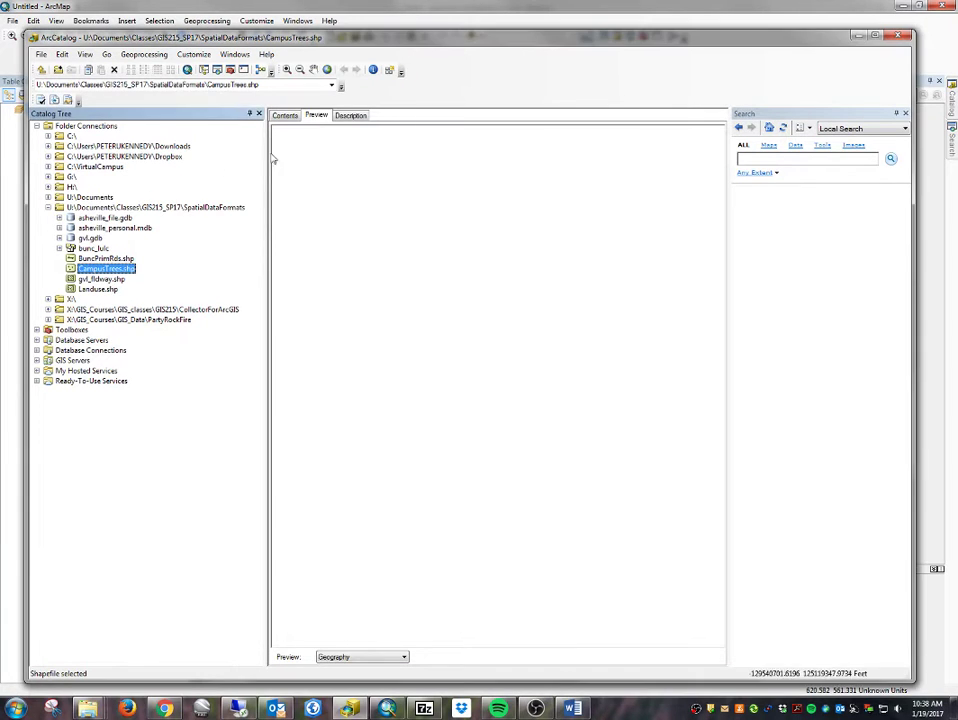
Preview the attribute table of CampusTrees.shp and review the coordinate system in its shapefile properties
left_click(363, 657)
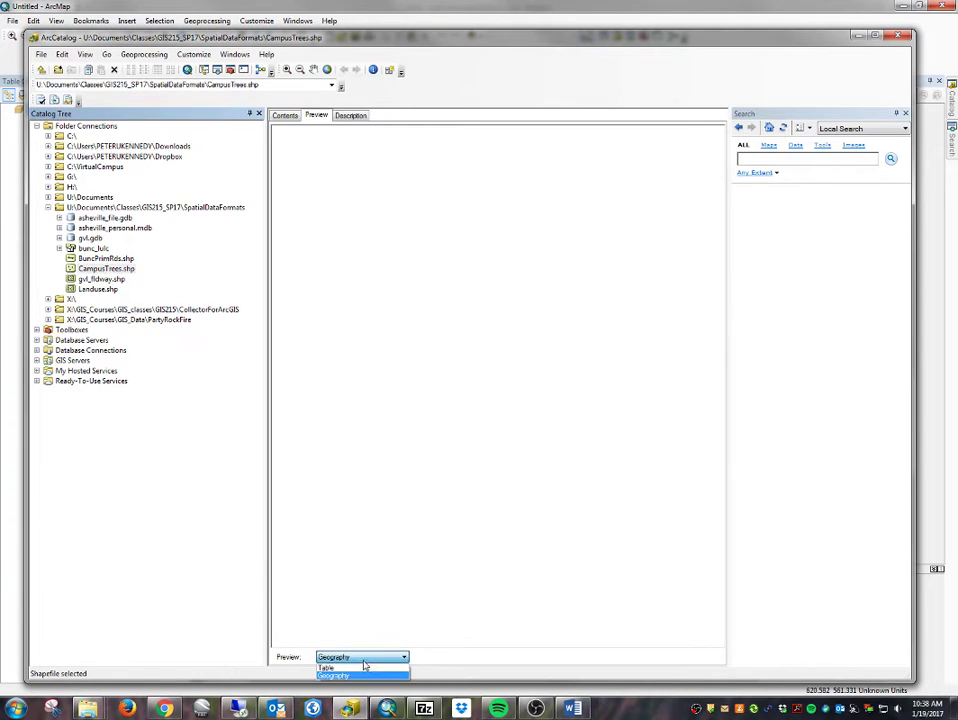
left_click(364, 667)
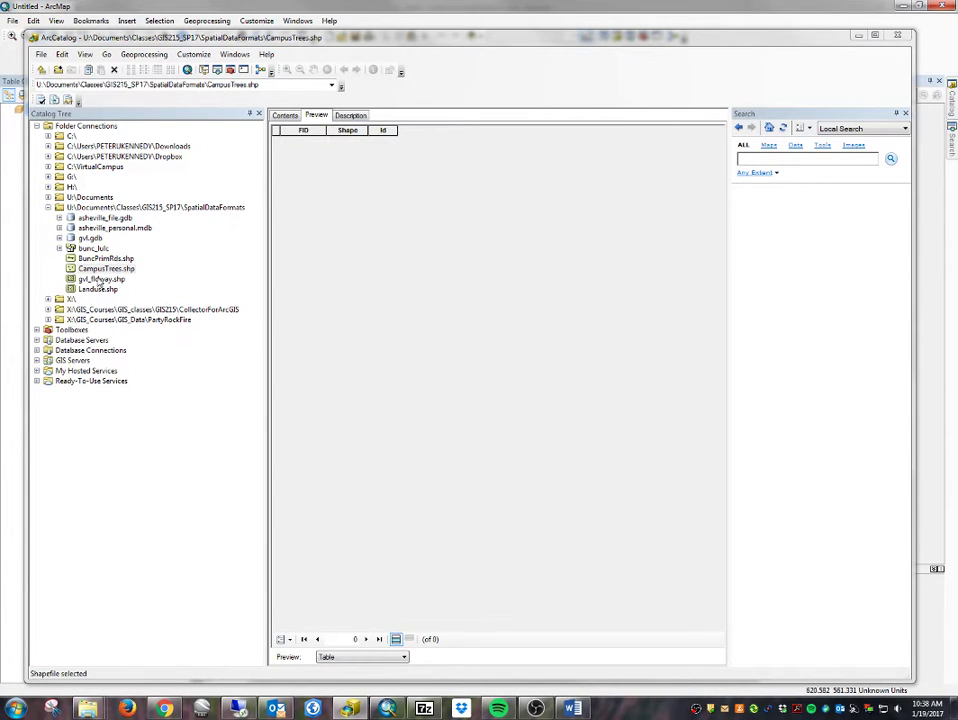
double_click(100, 269)
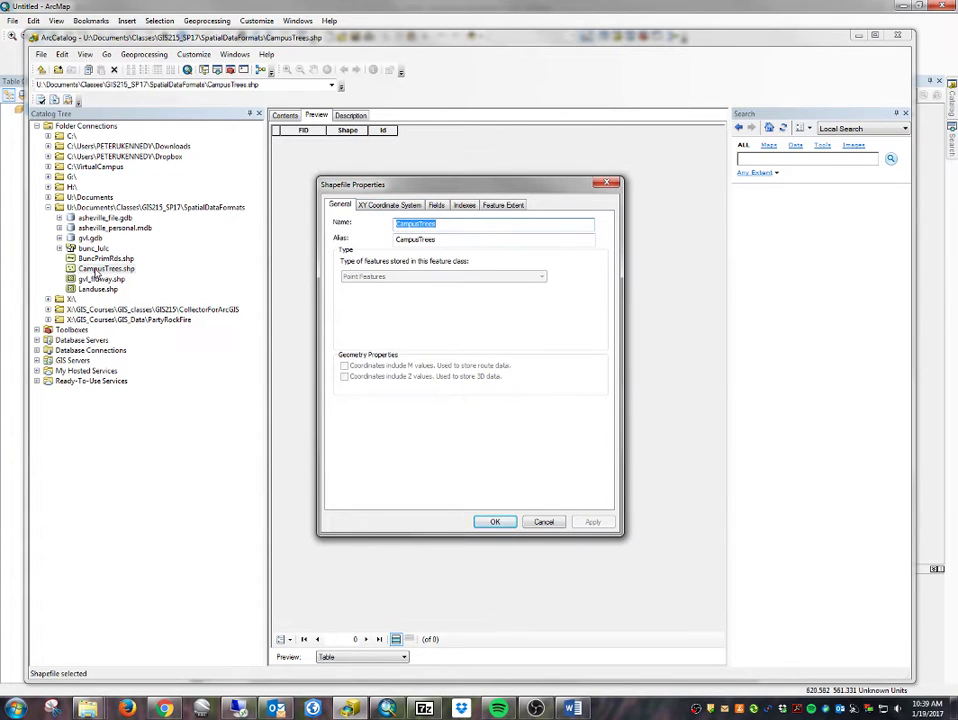
left_click(388, 205)
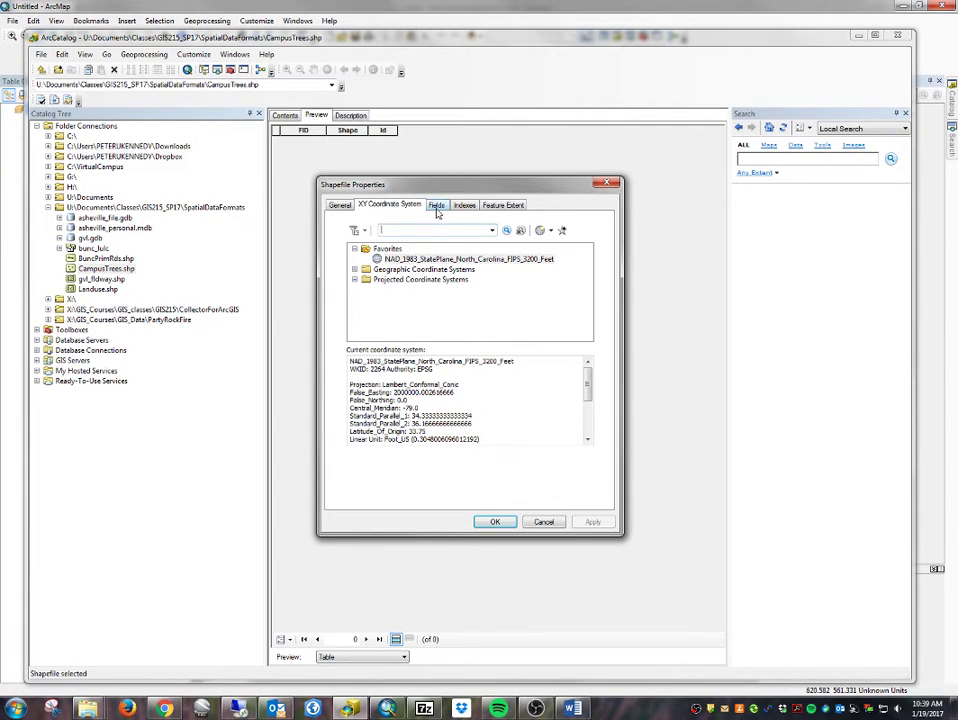
Add a field named Type with the Text data type to the CampusTrees shapefile
left_click(436, 205)
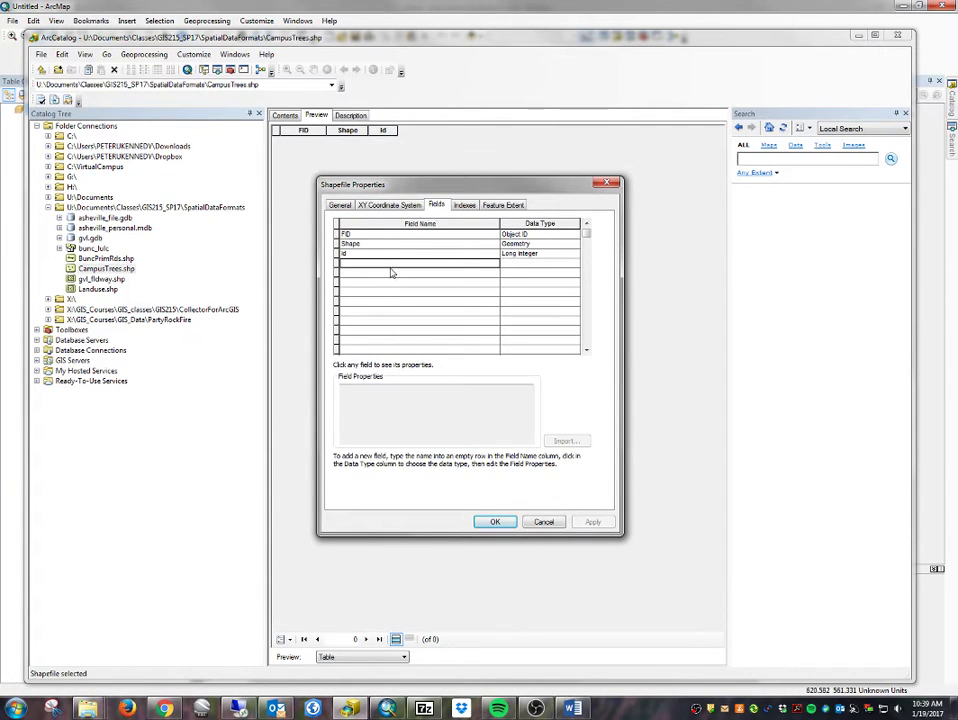
type("Nam")
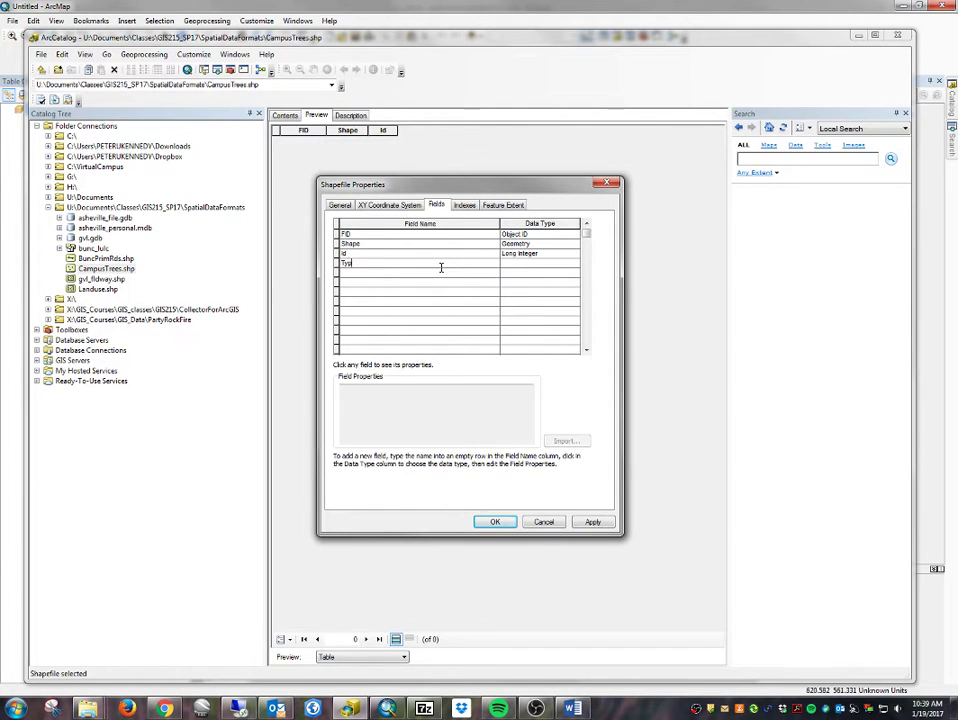
key("Tab")
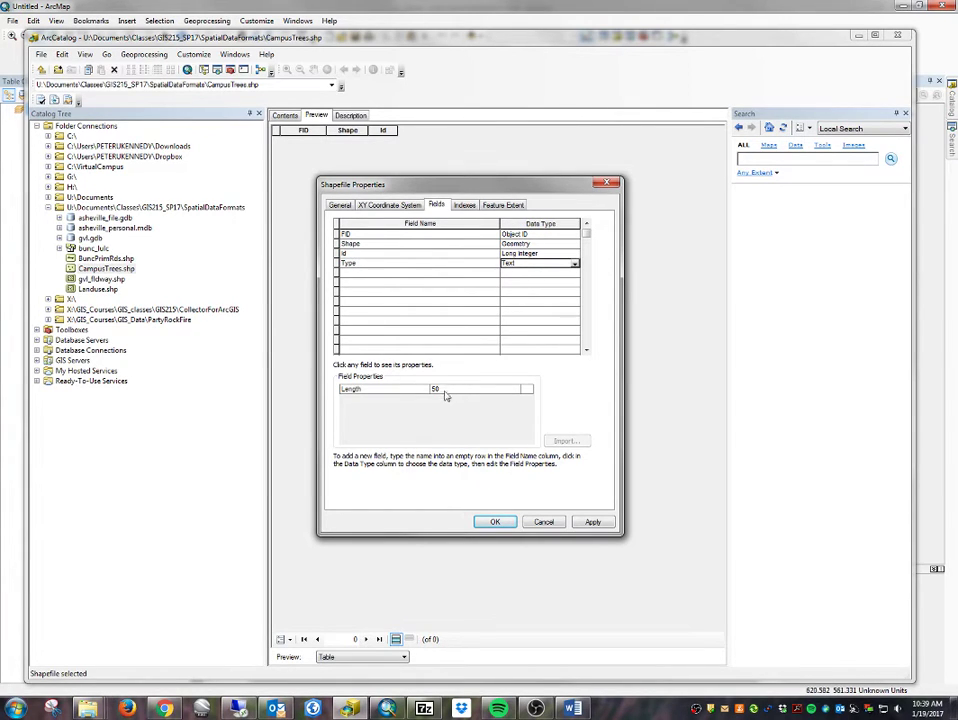
Add a field named Height with the Float data type and save the CampusTrees shapefile properties
left_click(348, 274)
type("H")
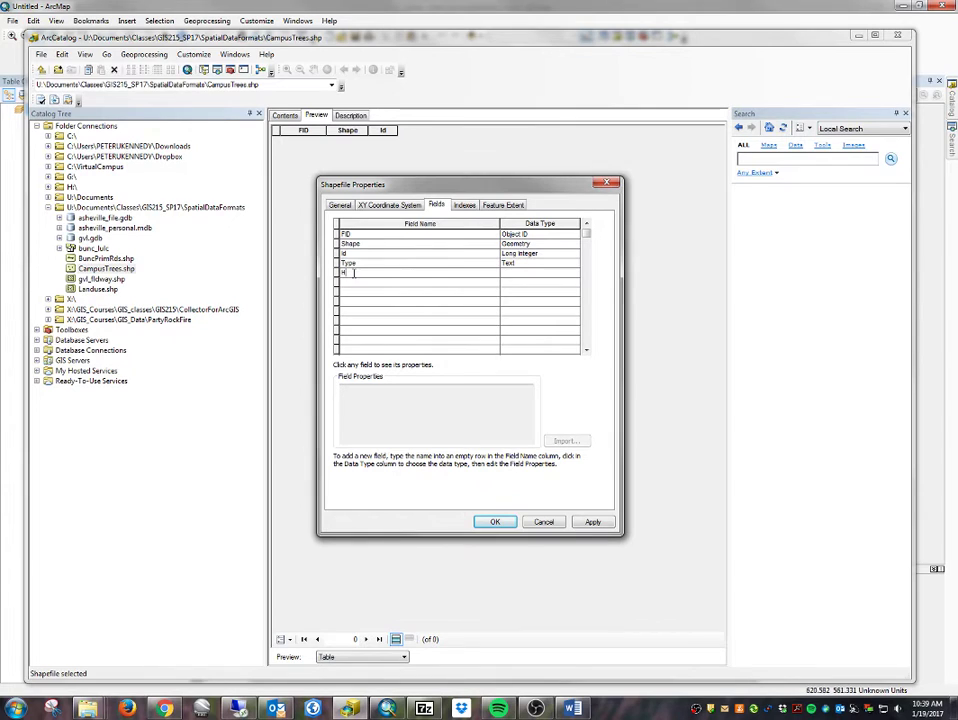
type("eight")
key("Tab")
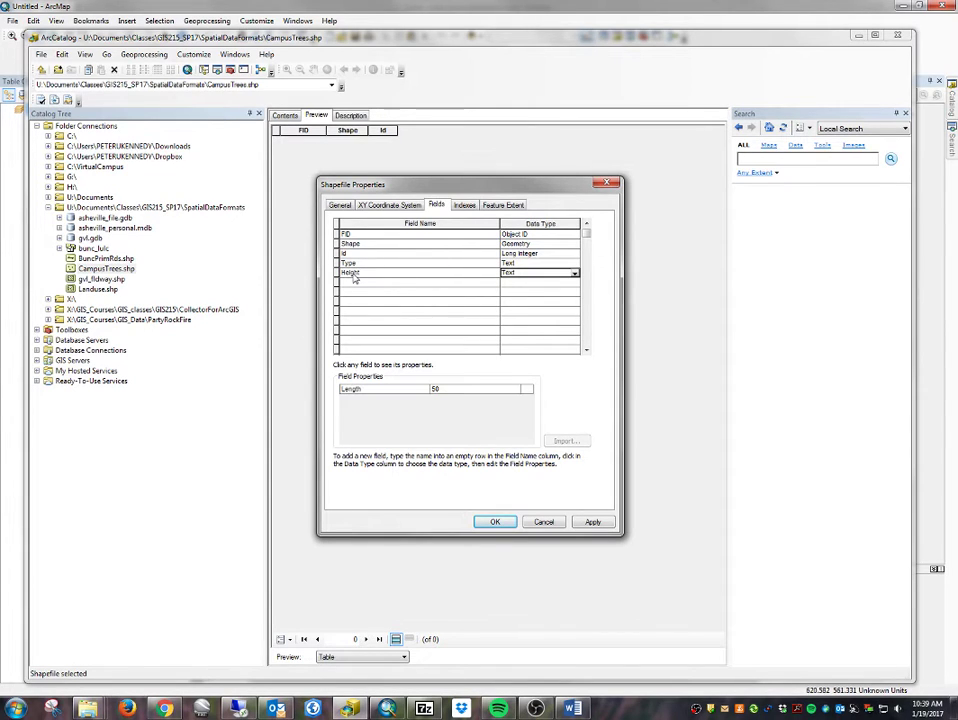
left_click(574, 274)
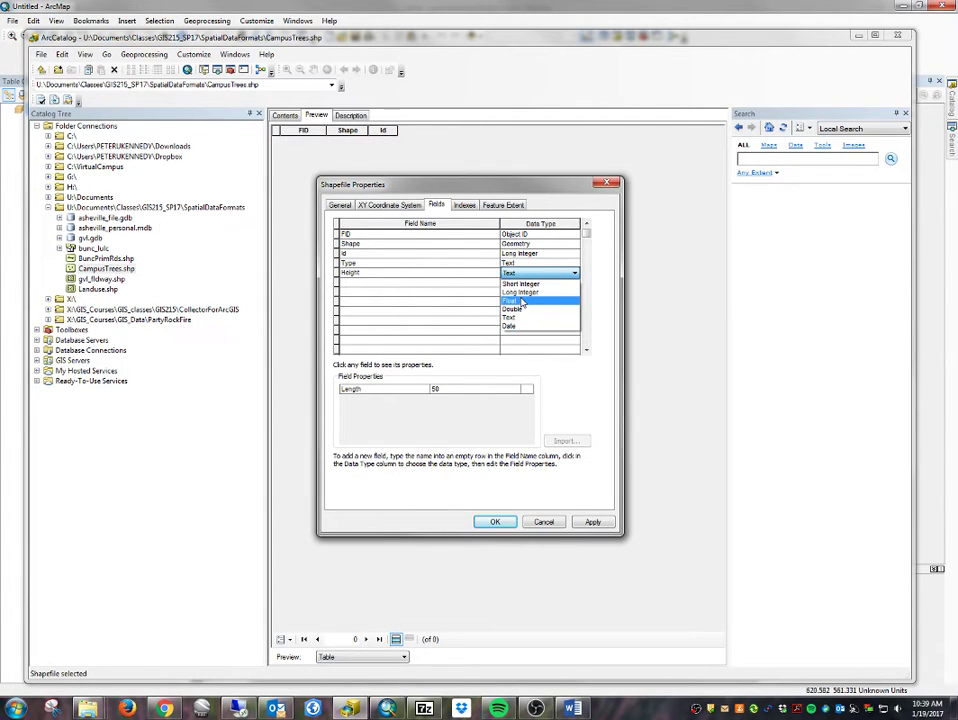
left_click(519, 302)
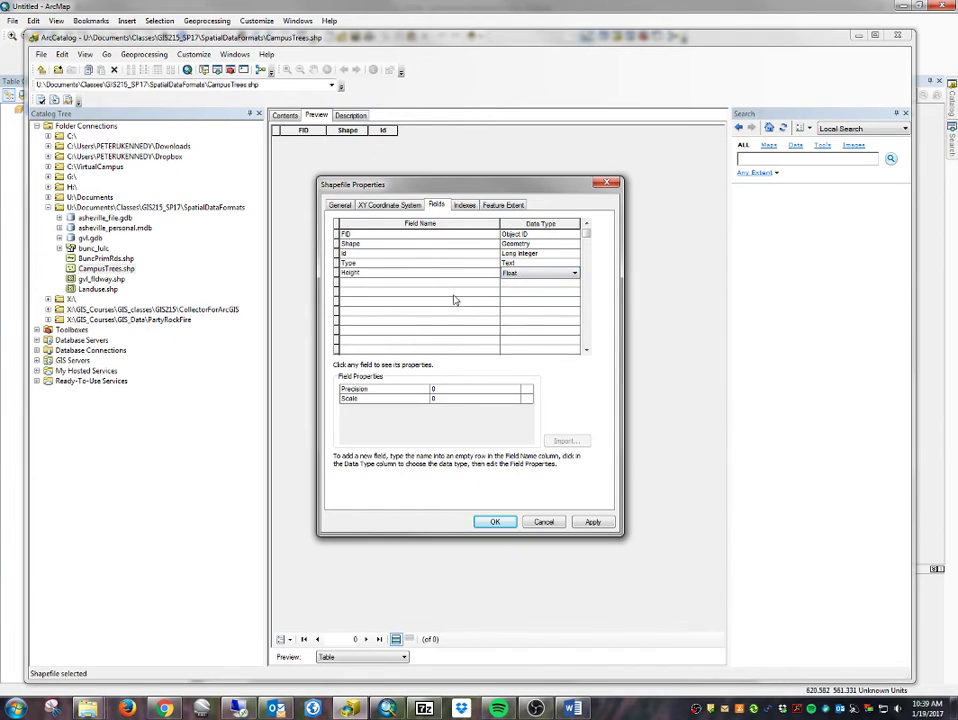
left_click(495, 523)
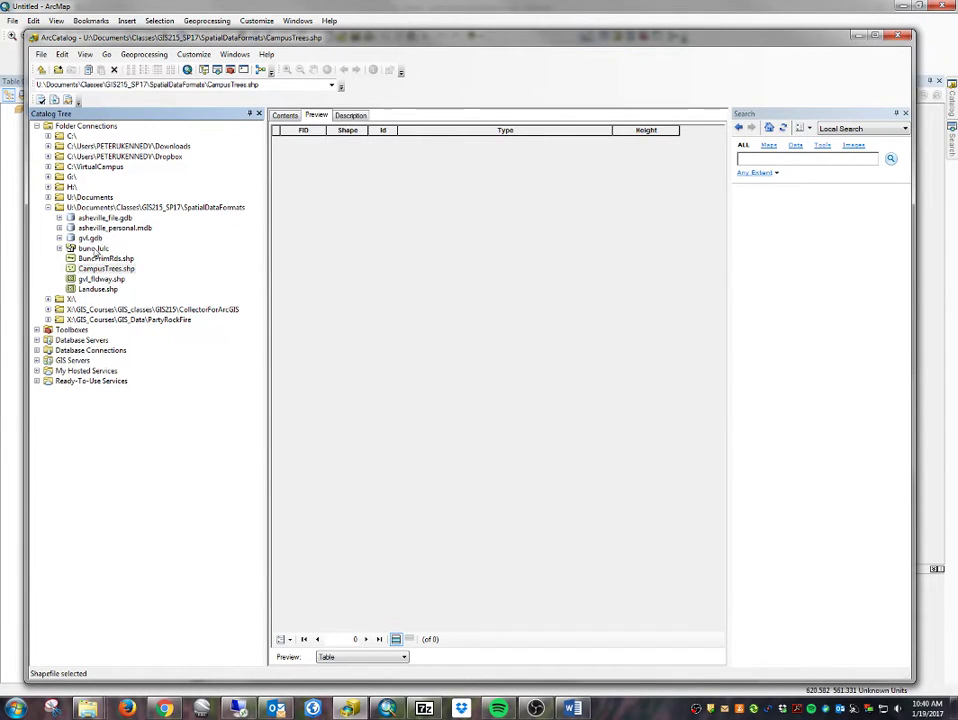
Start a new shapefile in the SpatialDataFormats folder, named Roads with the Polyline feature type
left_click(88, 207)
right_click(88, 207)
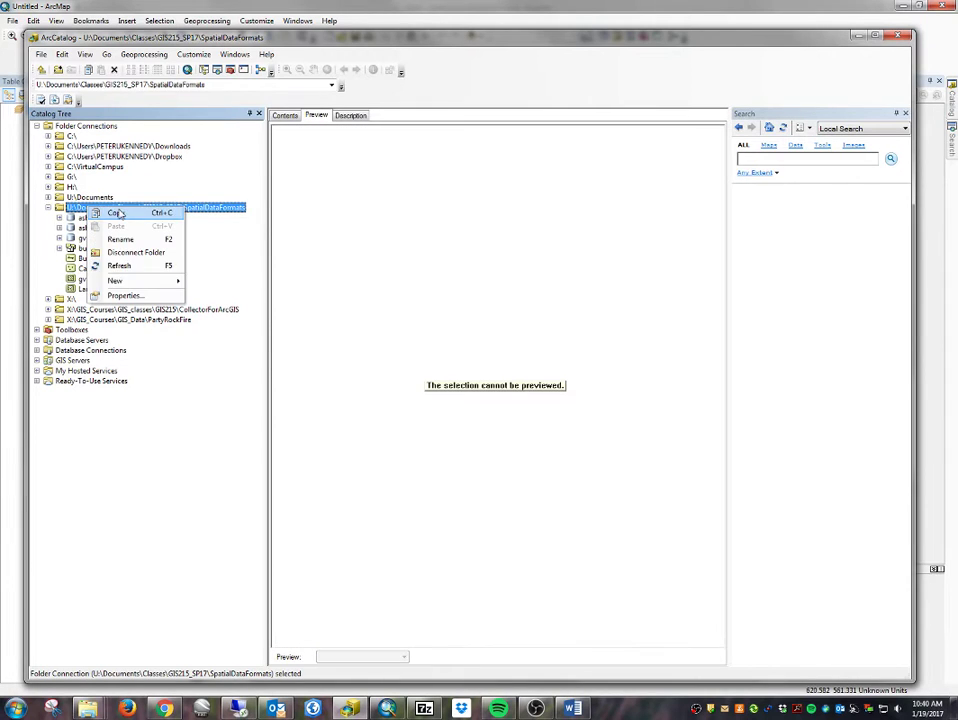
mouse_move(114, 281)
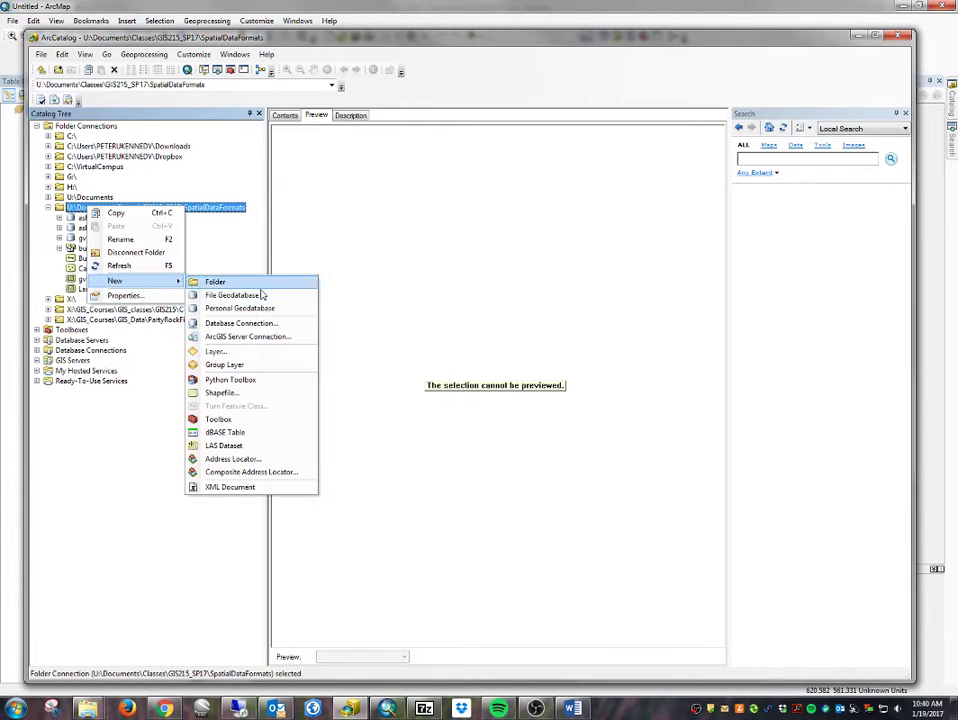
left_click(228, 392)
type("Roads")
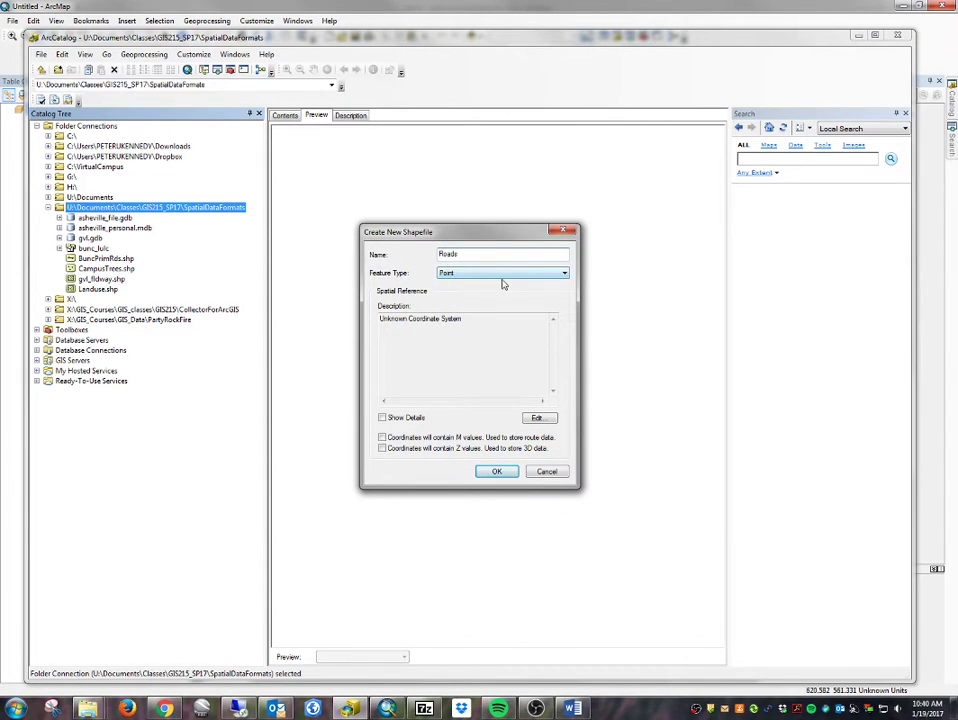
left_click(500, 274)
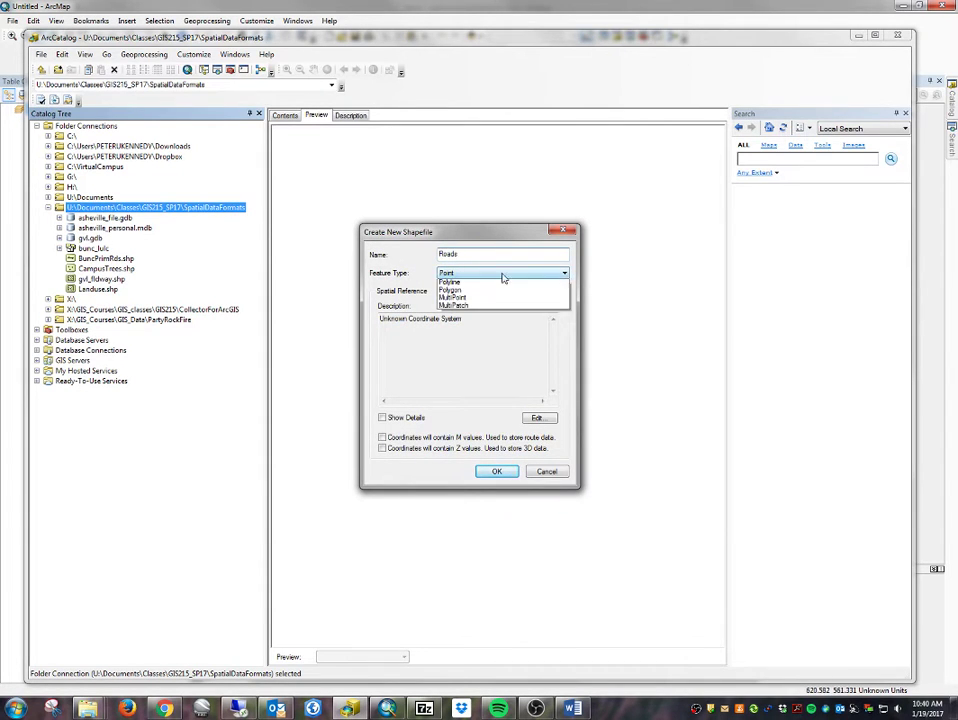
left_click(477, 292)
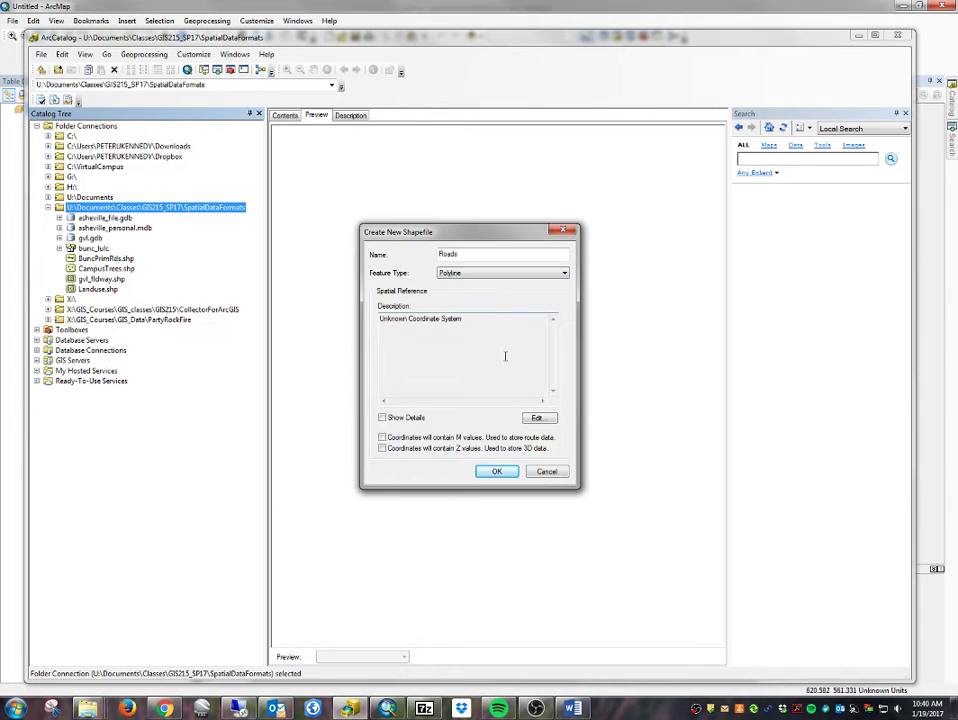
Assign the NAD_1983_StatePlane_North_Carolina_FIPS_3200_Feet coordinate system and create the Roads shapefile
left_click(534, 421)
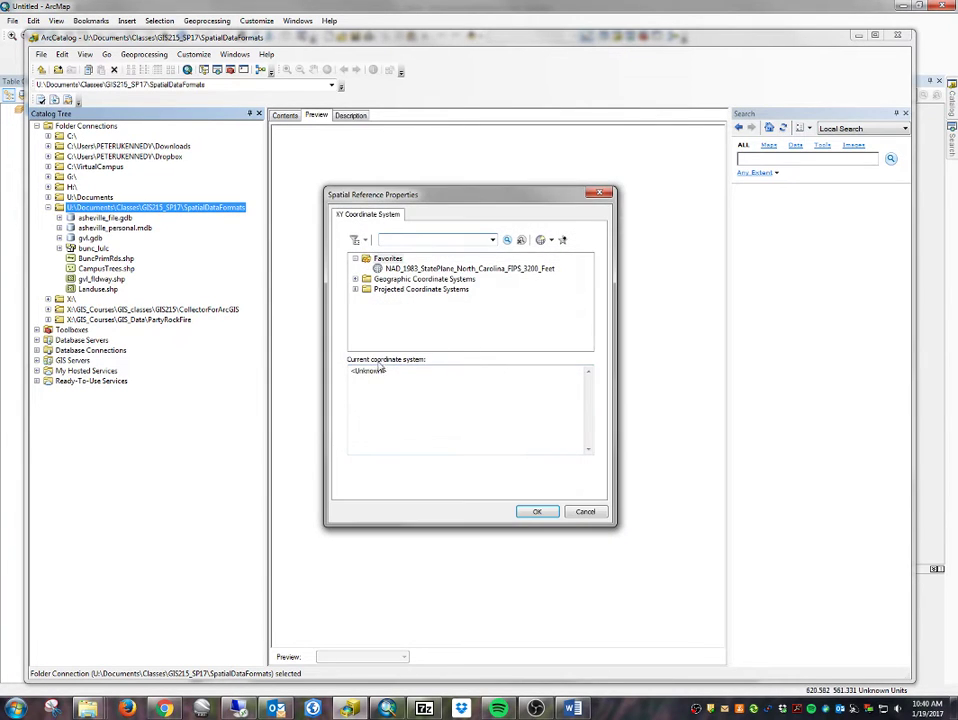
left_click(408, 270)
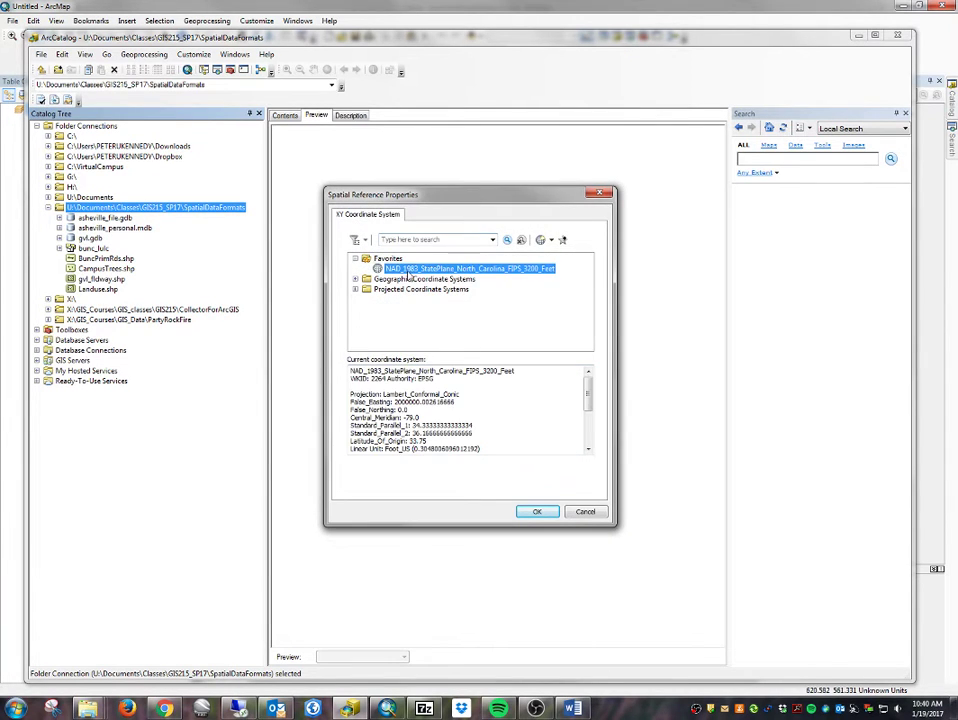
left_click(537, 511)
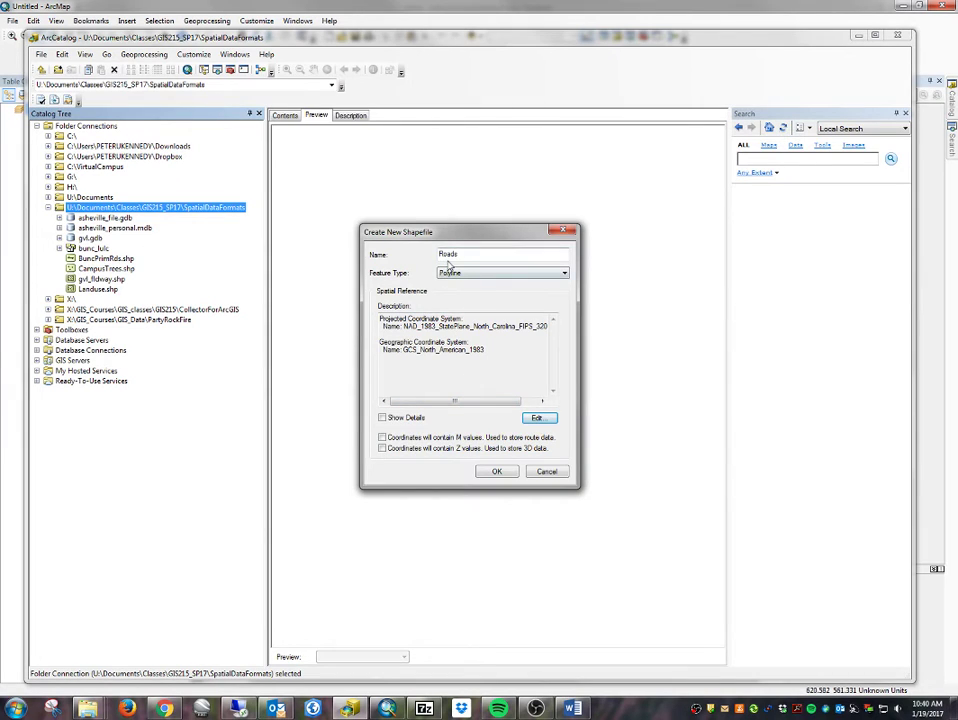
left_click(496, 472)
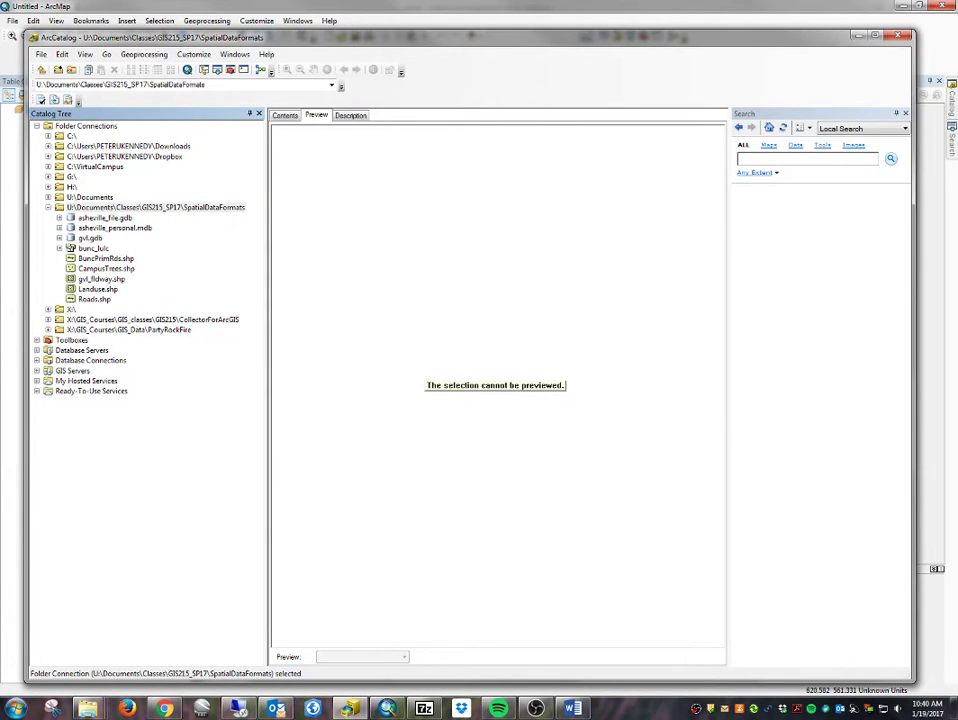
Inspect the Roads component files in Windows Explorer, highlighting Roads.prj, and return to ArcCatalog
left_click(88, 708)
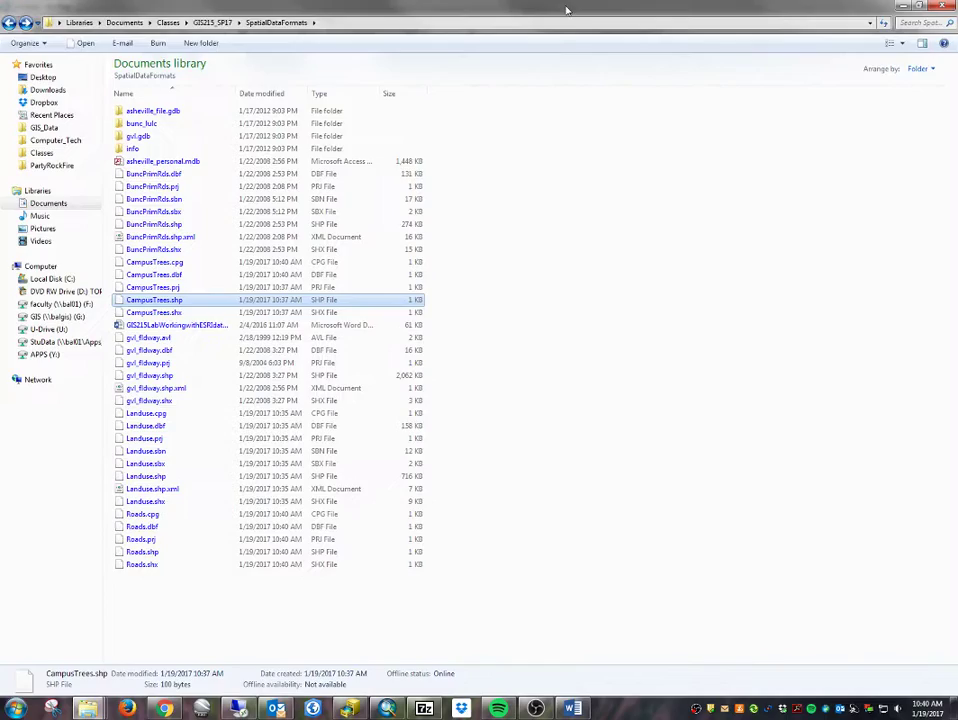
left_click(141, 540)
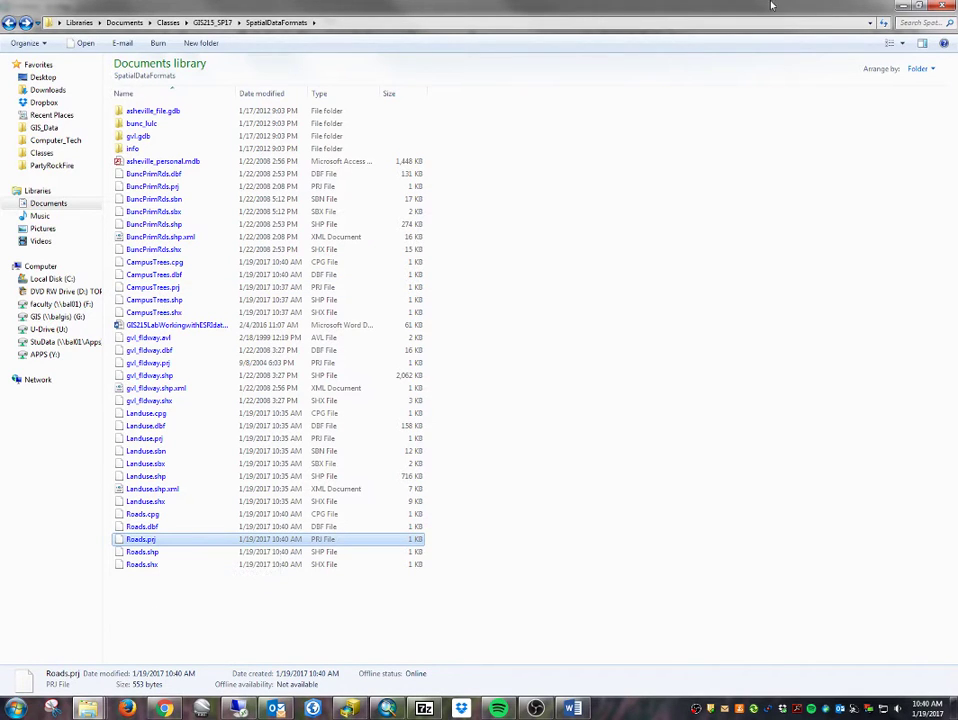
left_click(903, 7)
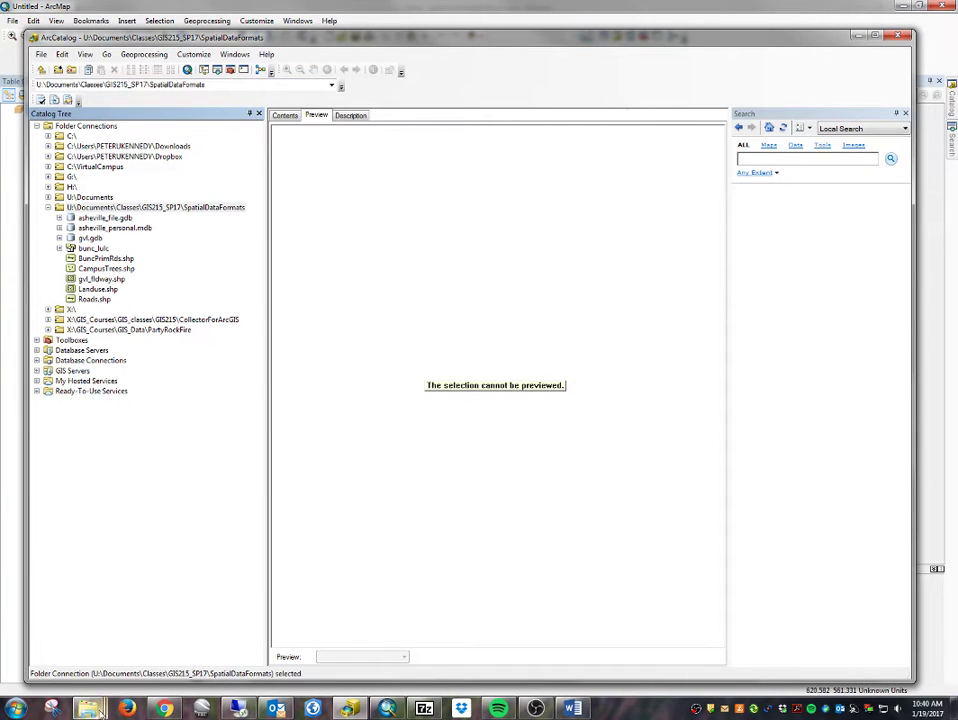
mouse_move(88, 708)
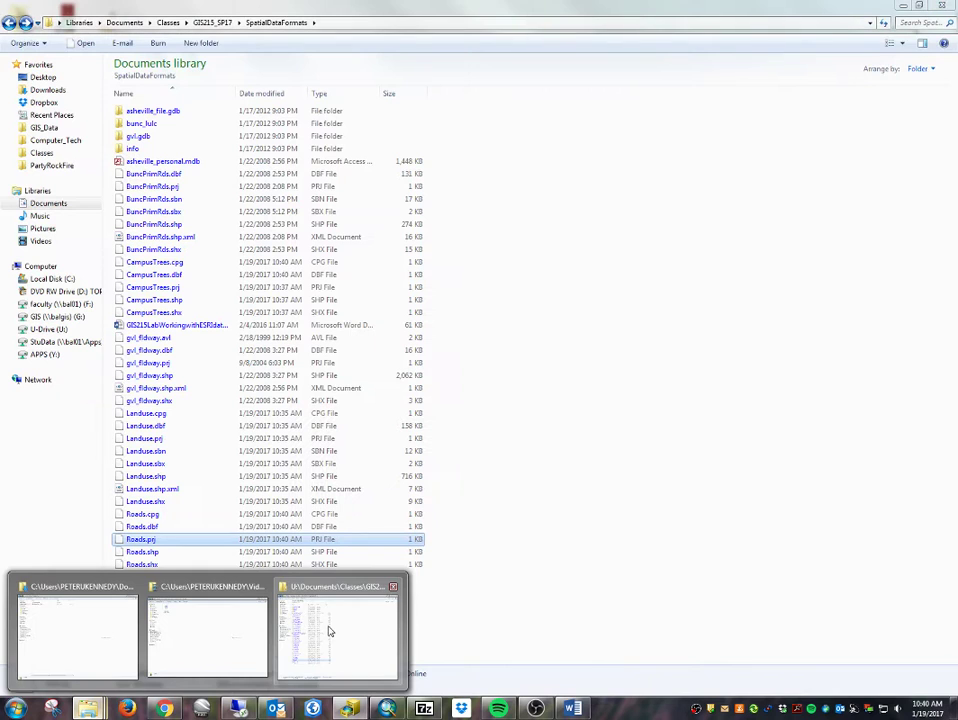
left_click(329, 631)
key("alt+Tab")
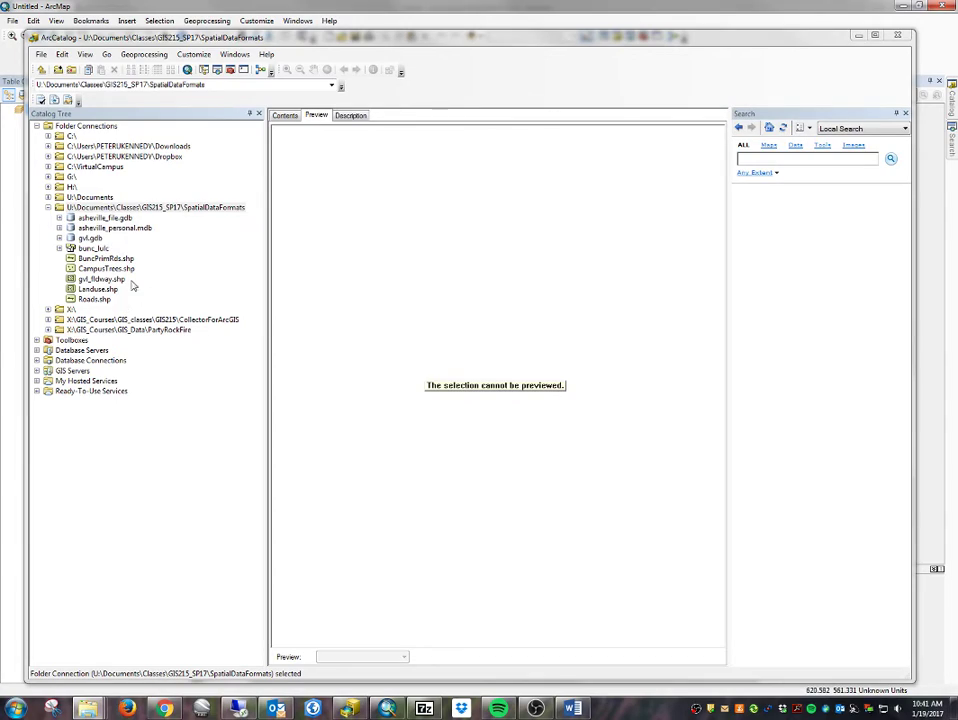
Maximize the ArcCatalog window, expand the asheville_file.gdb geodatabase and preview its EMS feature class
left_click_drag(140, 38, 310, 5)
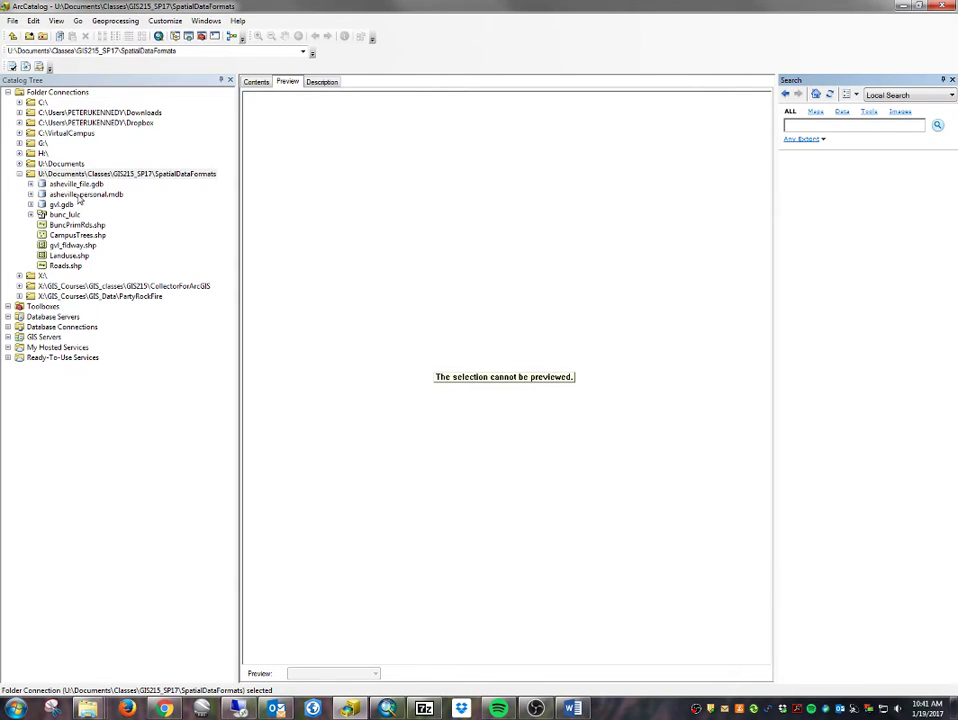
left_click(80, 195)
left_click(78, 186)
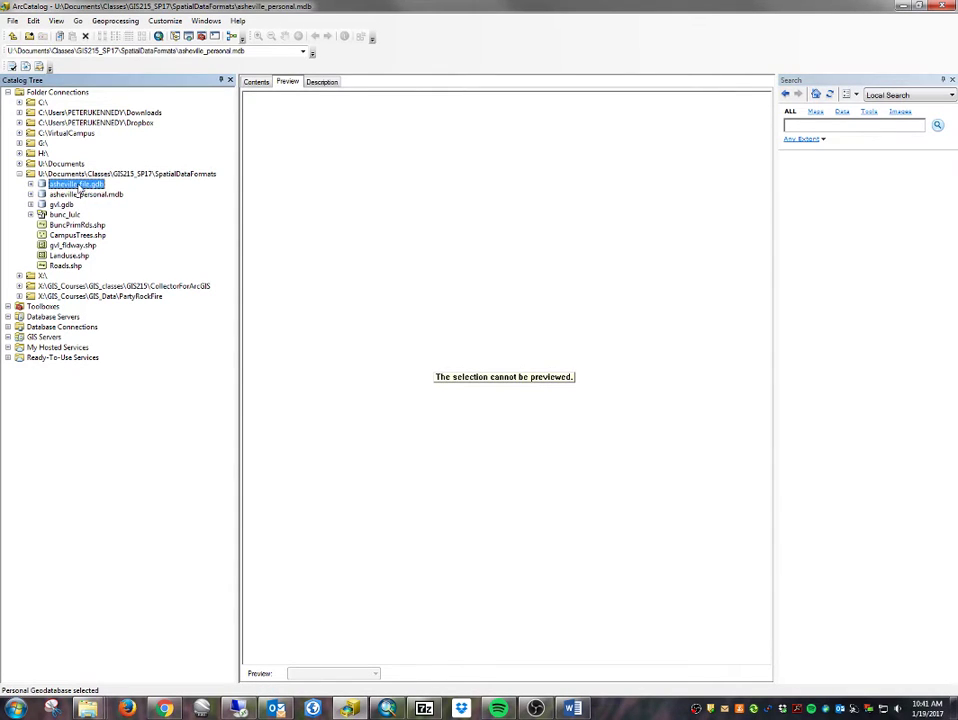
double_click(79, 186)
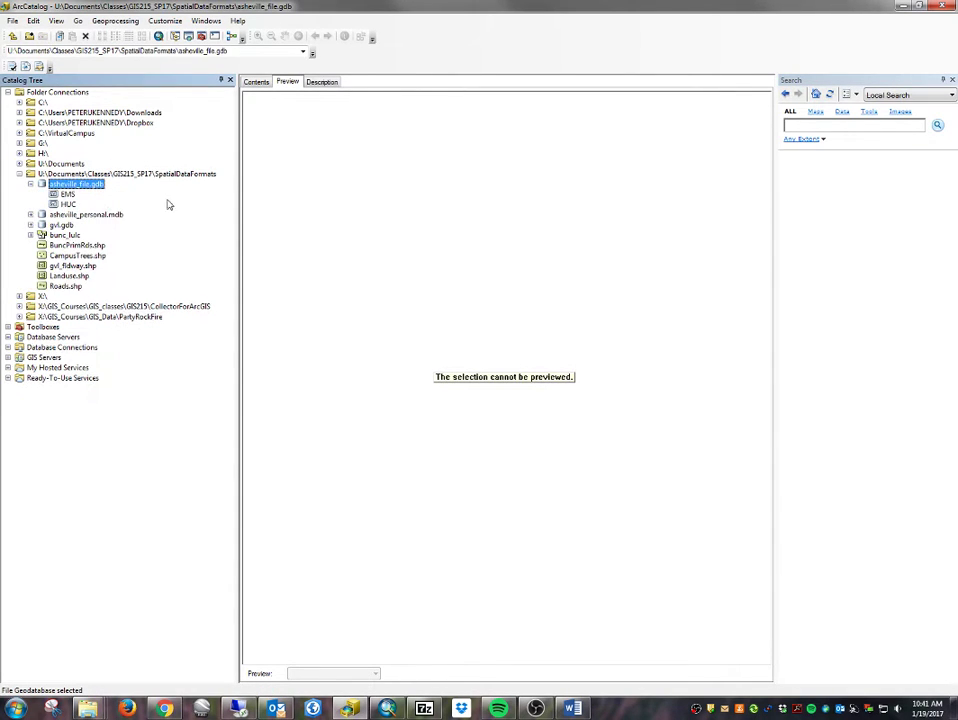
left_click(66, 194)
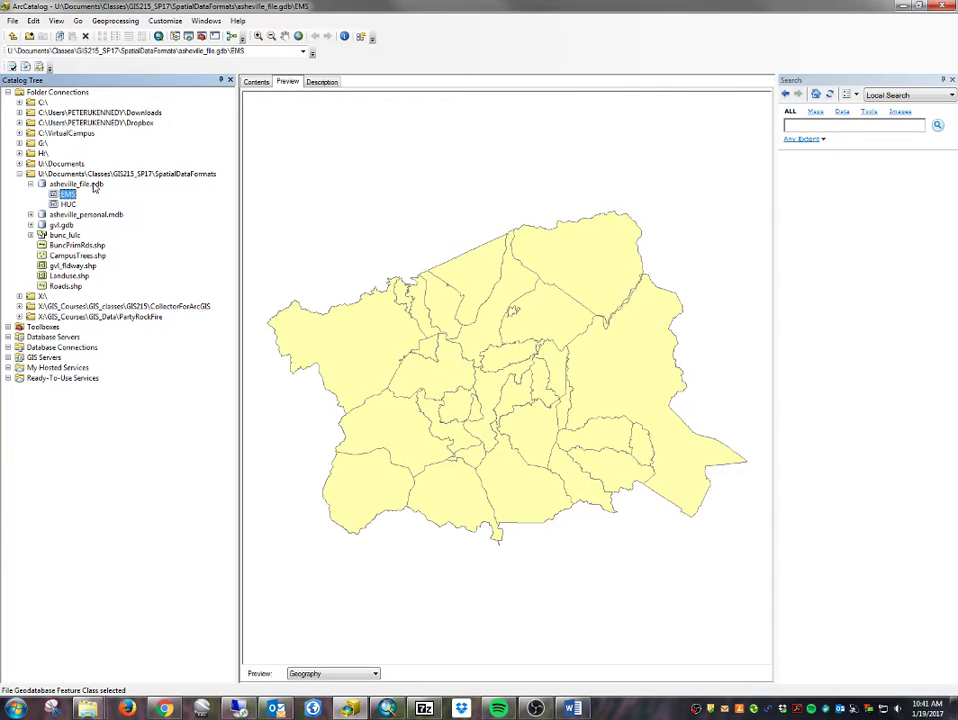
Preview the EMS attribute table and highlight the OBJECTID and Shape columns, followed by Shape_Length and Shape_Area
left_click(375, 673)
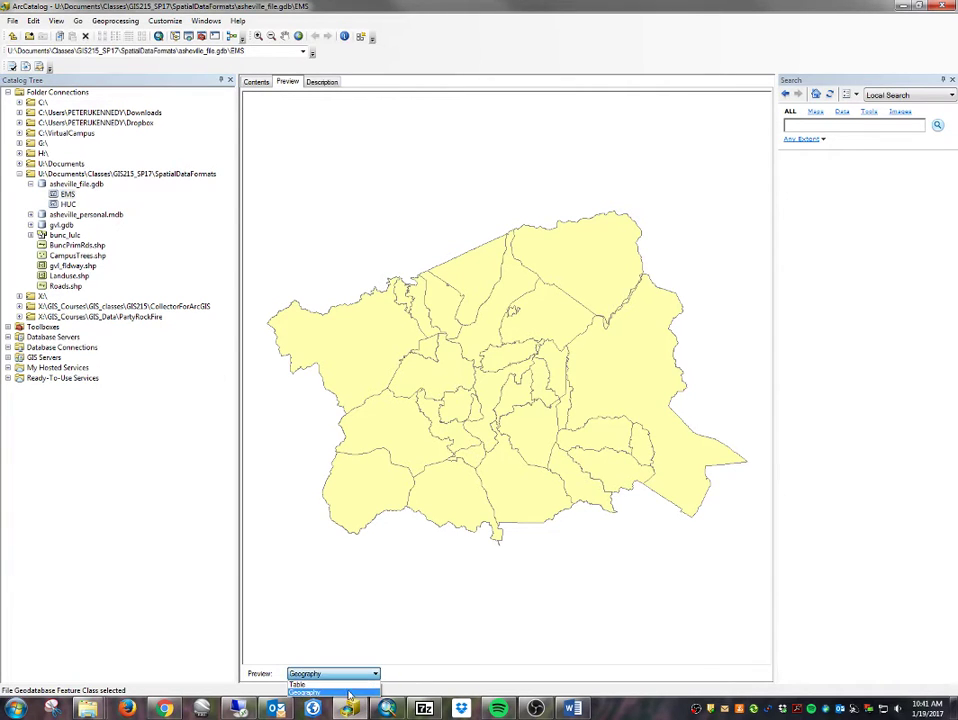
left_click(299, 684)
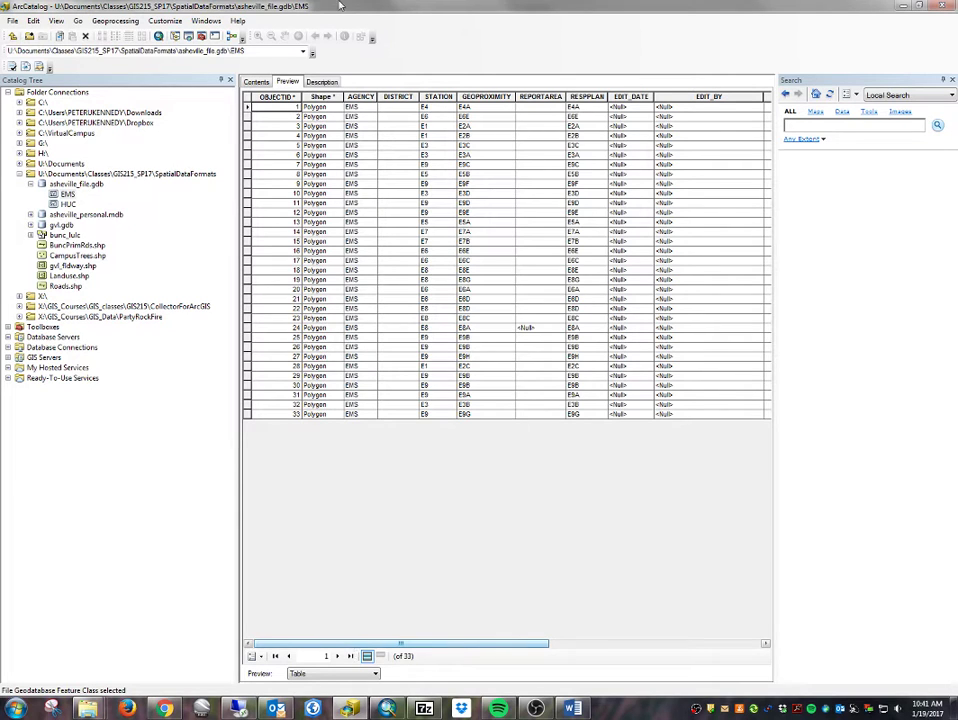
left_click(278, 96)
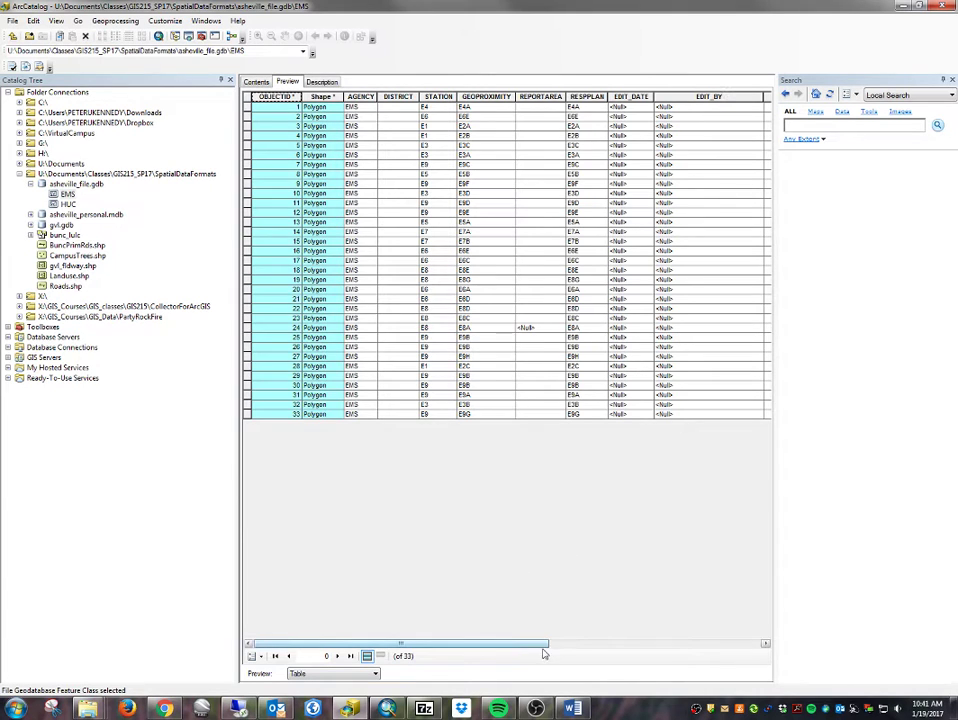
left_click_drag(548, 649, 757, 652)
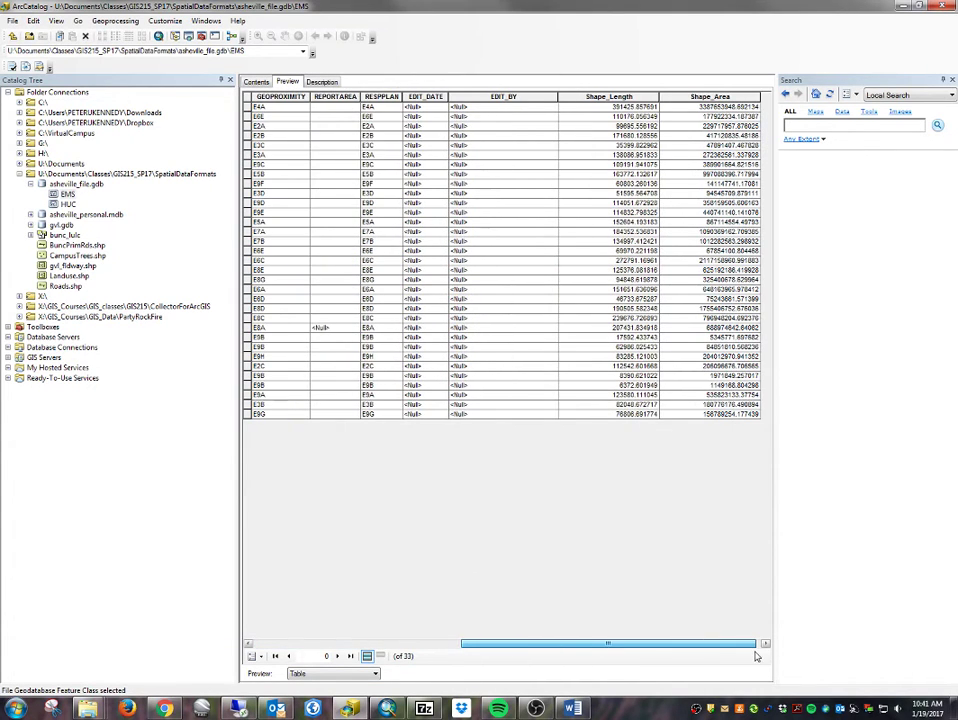
left_click_drag(630, 96, 715, 96)
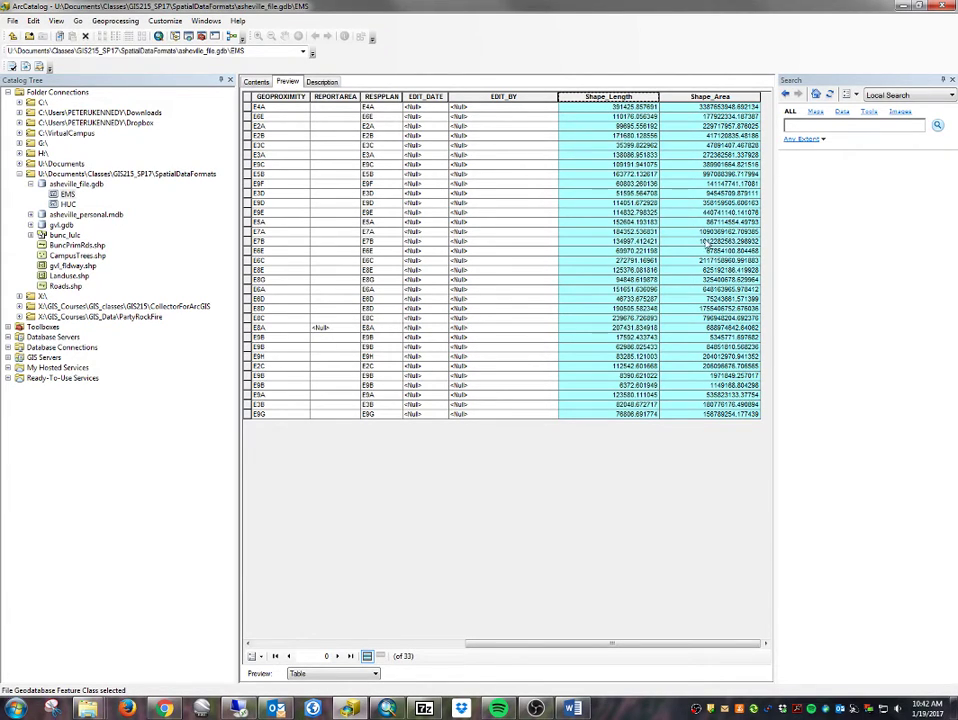
Examine the Shape_Area values in the EMS attribute table, moving from the third record up to the first
left_click(652, 155)
left_click(700, 124)
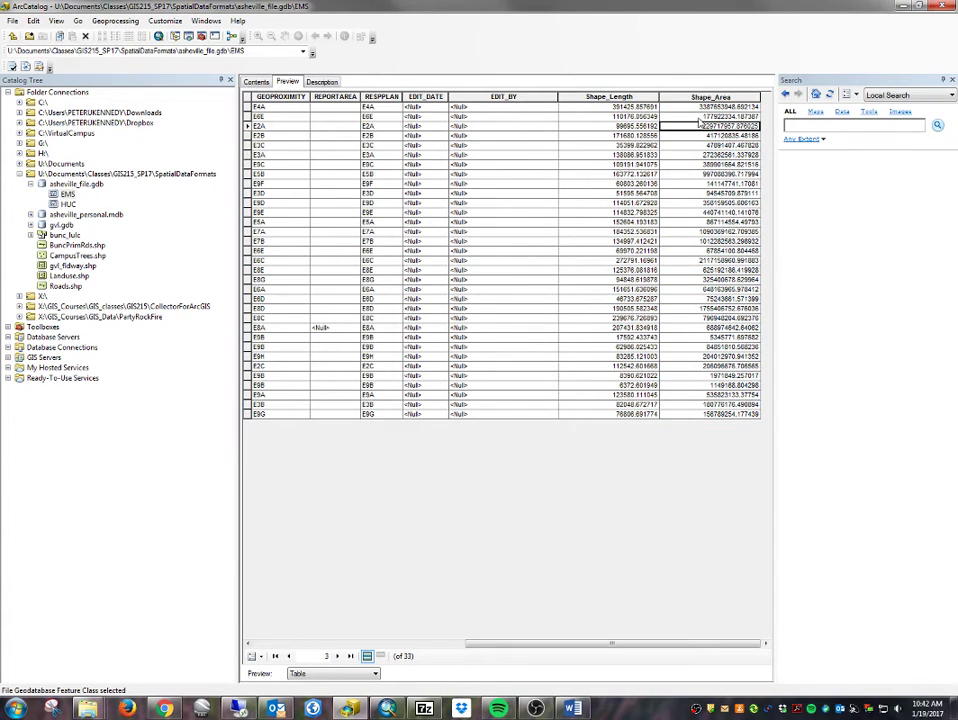
key("Up")
key("Up")
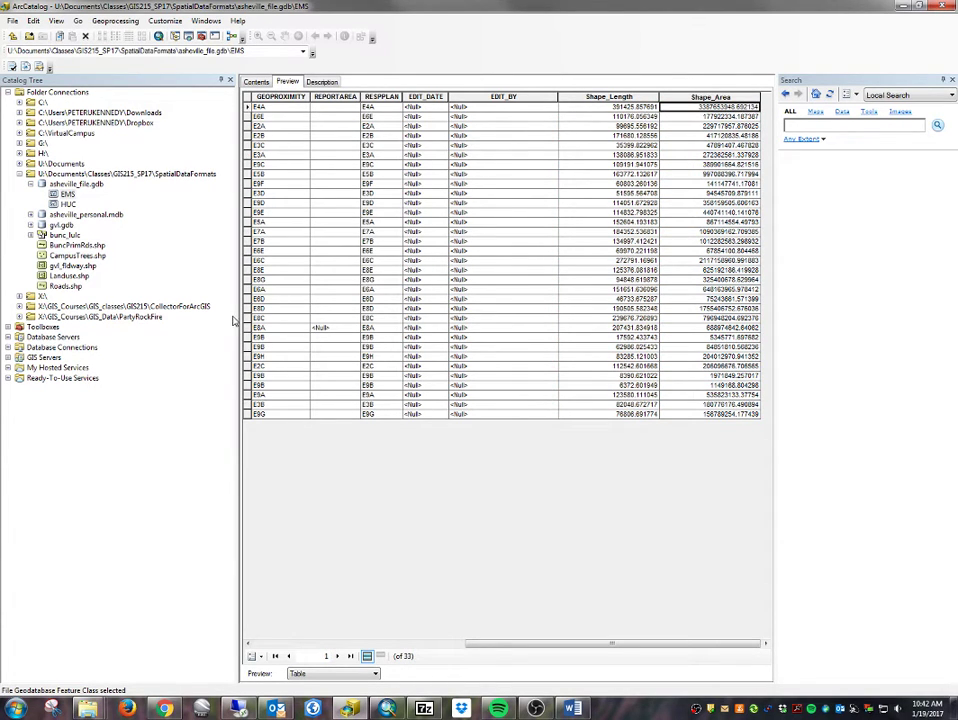
Export the EMS feature class from asheville_file.gdb to a shapefile named EMS in the SpatialDataFormats folder
right_click(67, 194)
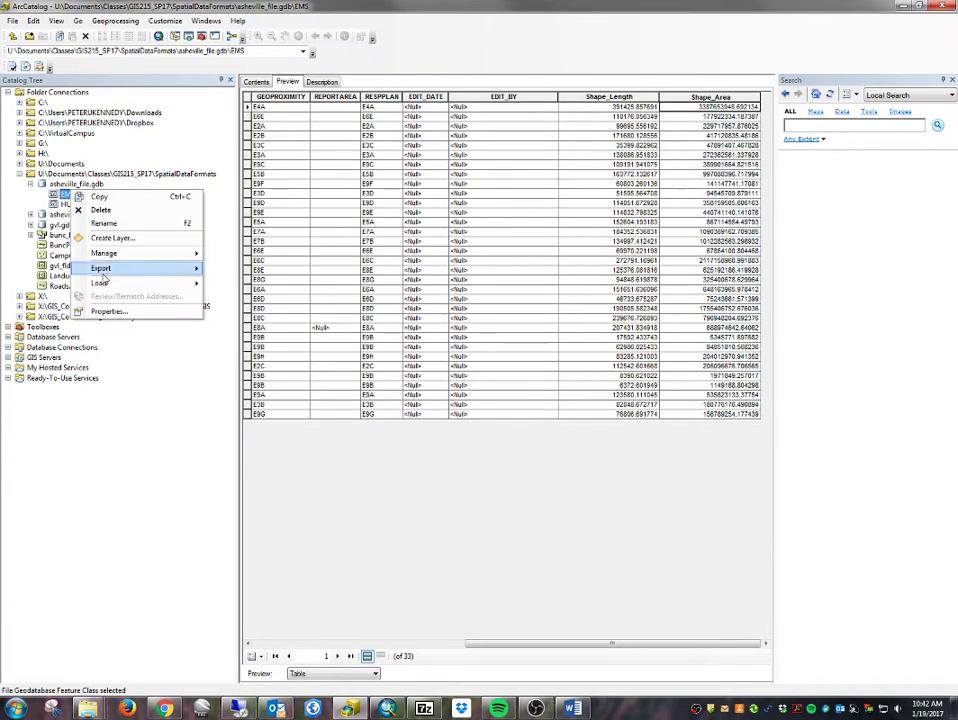
mouse_move(105, 272)
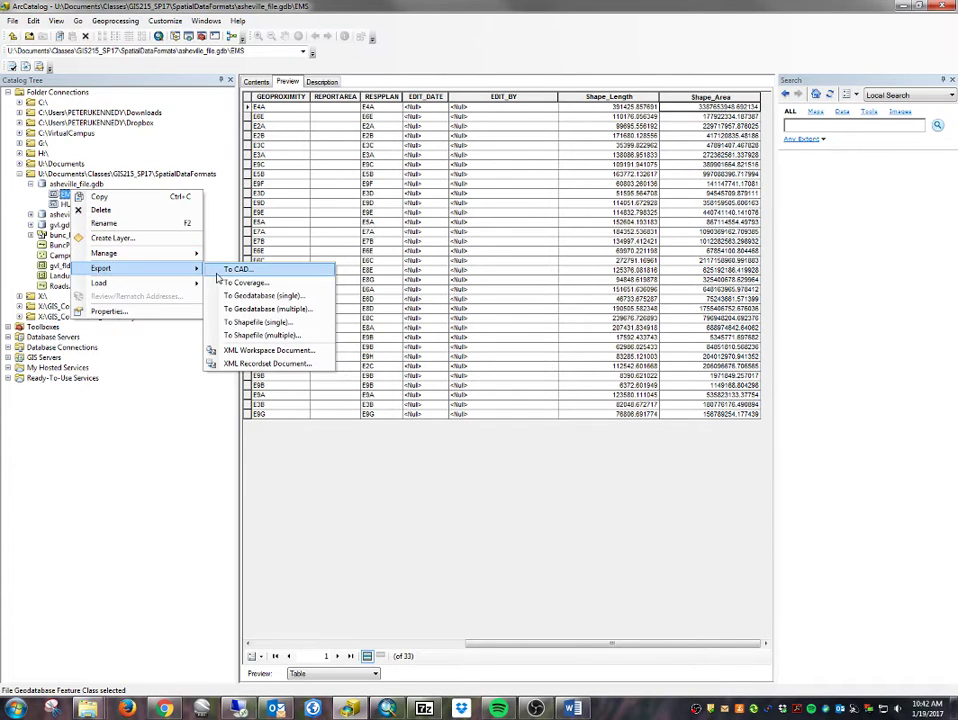
left_click(259, 323)
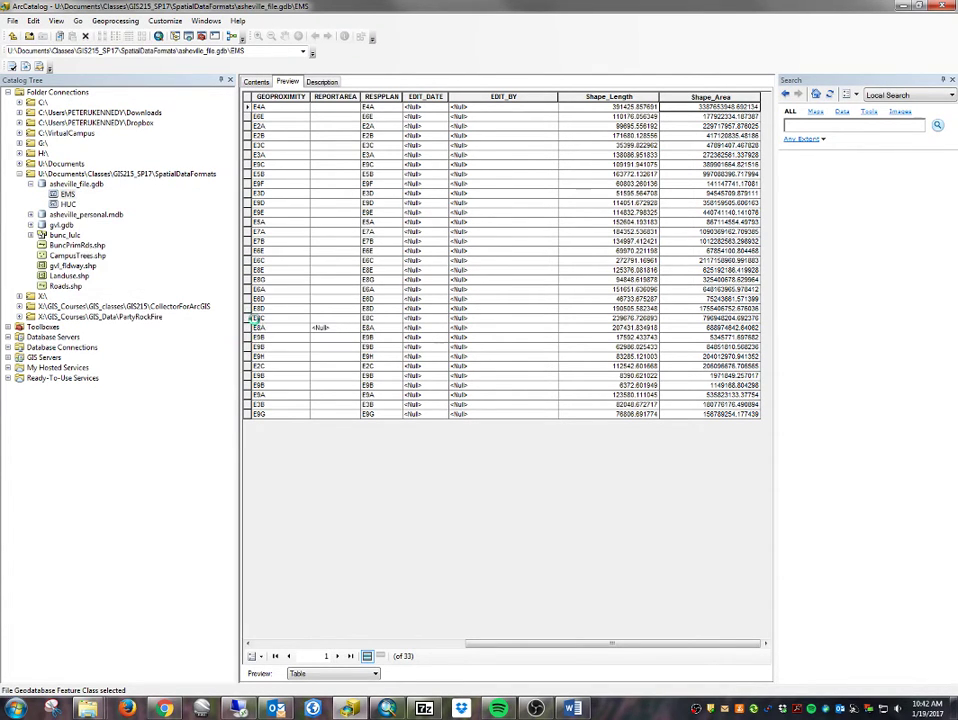
left_click_drag(60, 174, 370, 195)
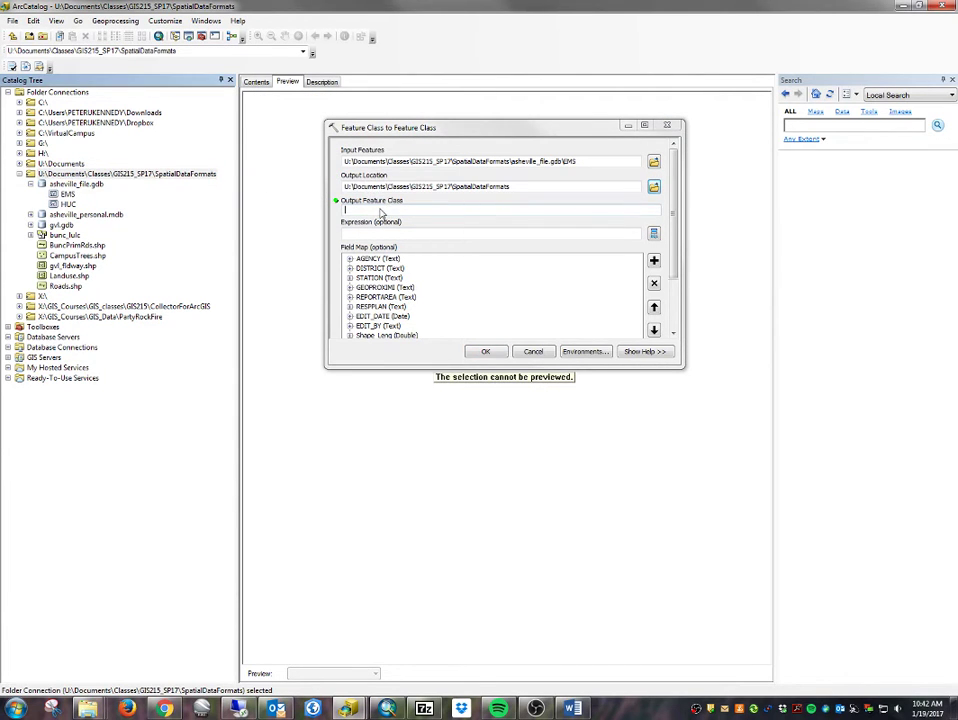
left_click(368, 211)
type("EMS")
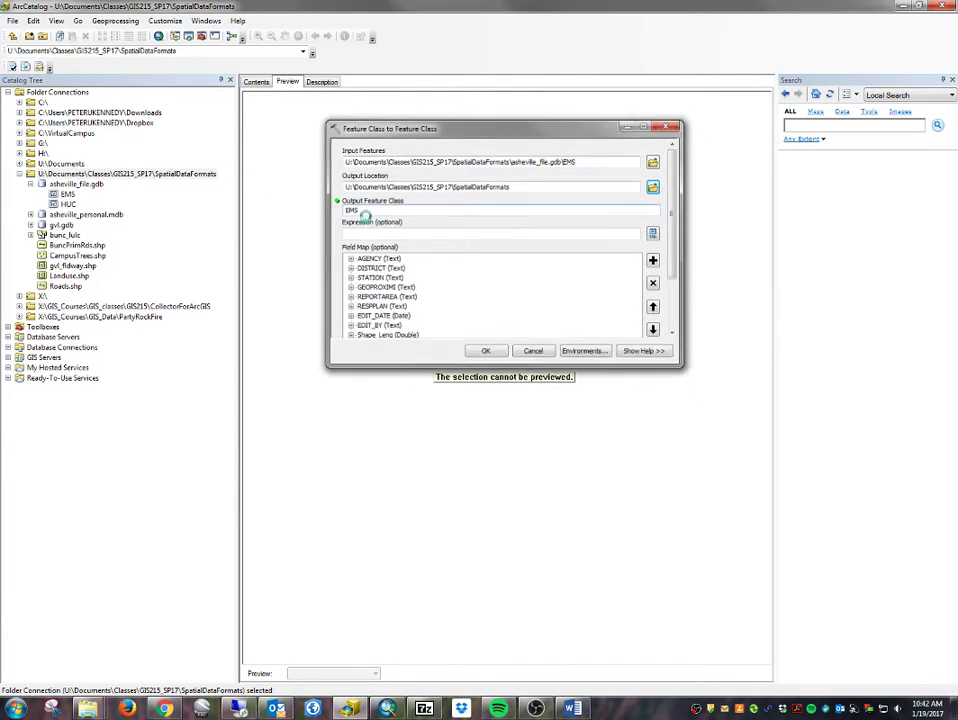
key("Return")
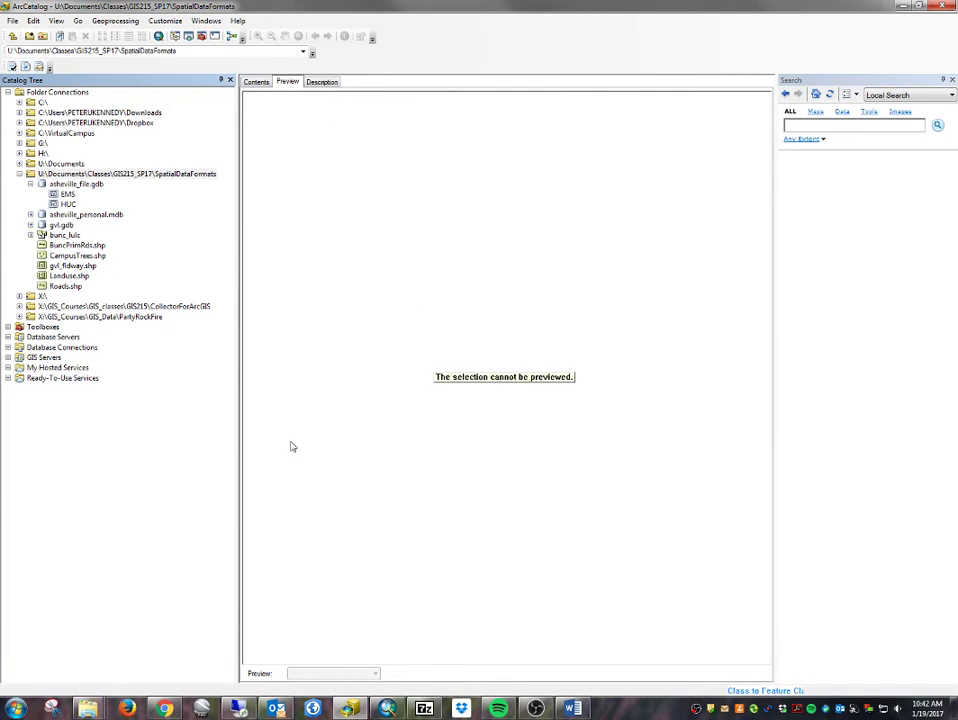
Refresh asheville_file.gdb, expand asheville_personal.mdb and preview the geography of its EMS feature class
right_click(64, 185)
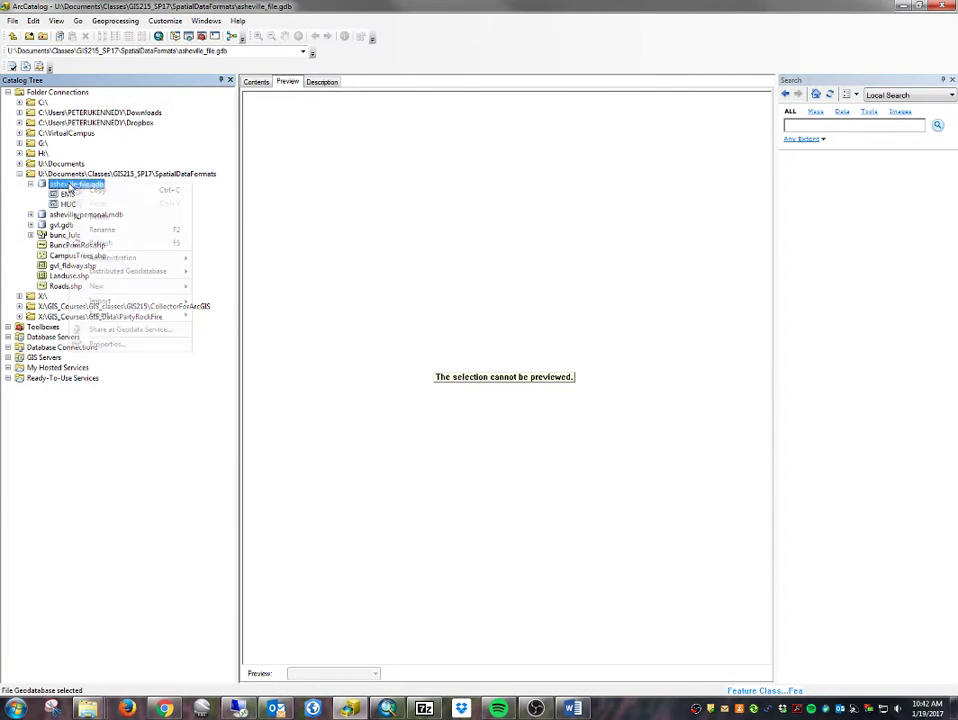
left_click(98, 241)
right_click(70, 194)
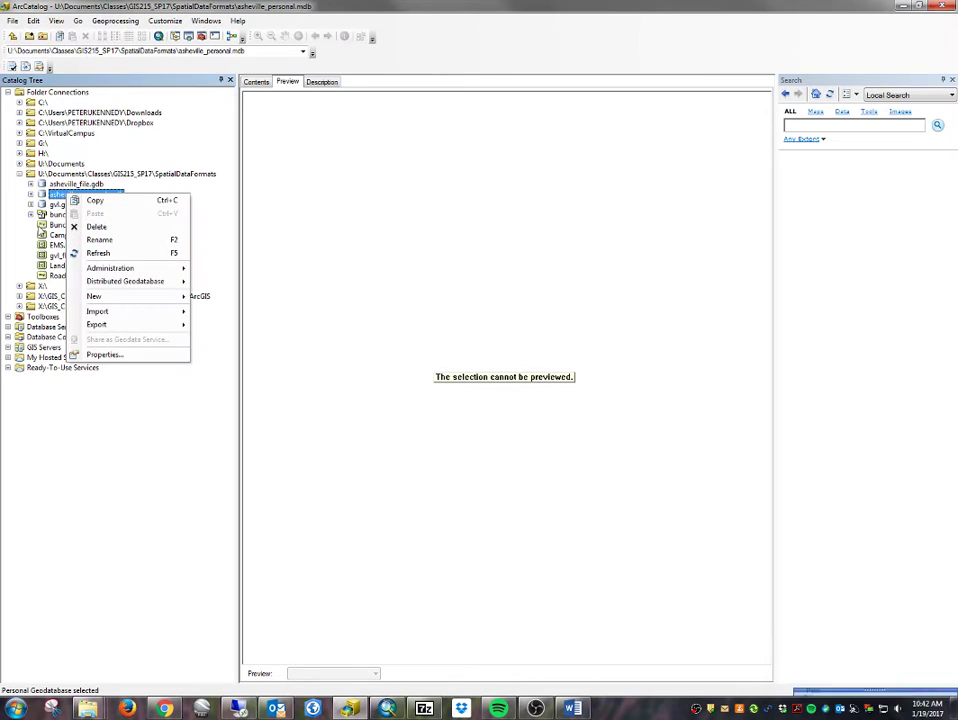
left_click(30, 194)
right_click(60, 201)
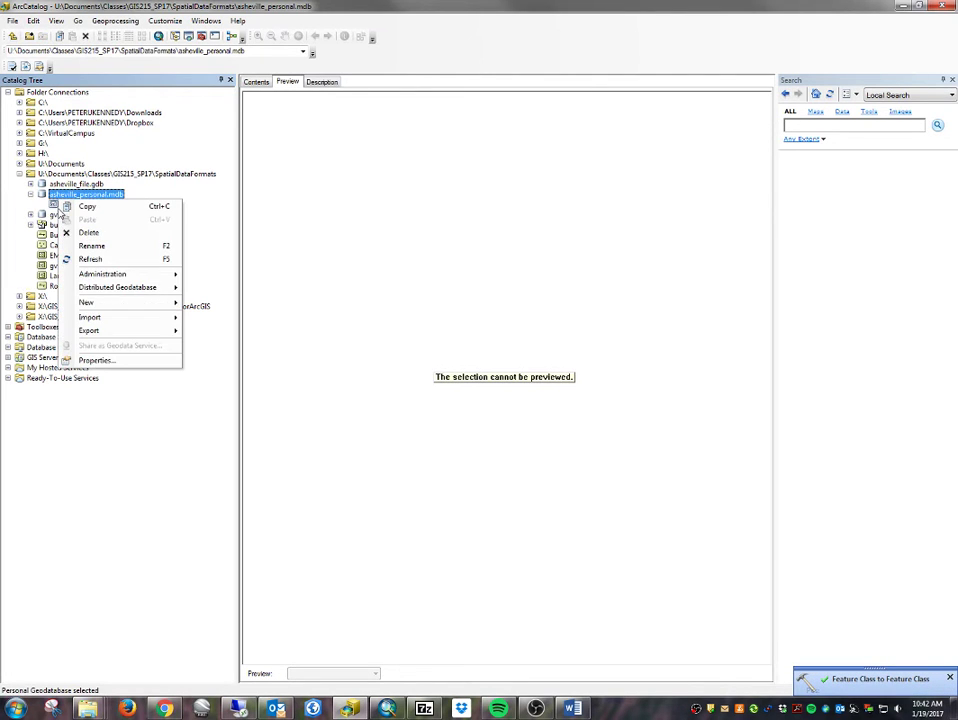
left_click(62, 204)
right_click(62, 205)
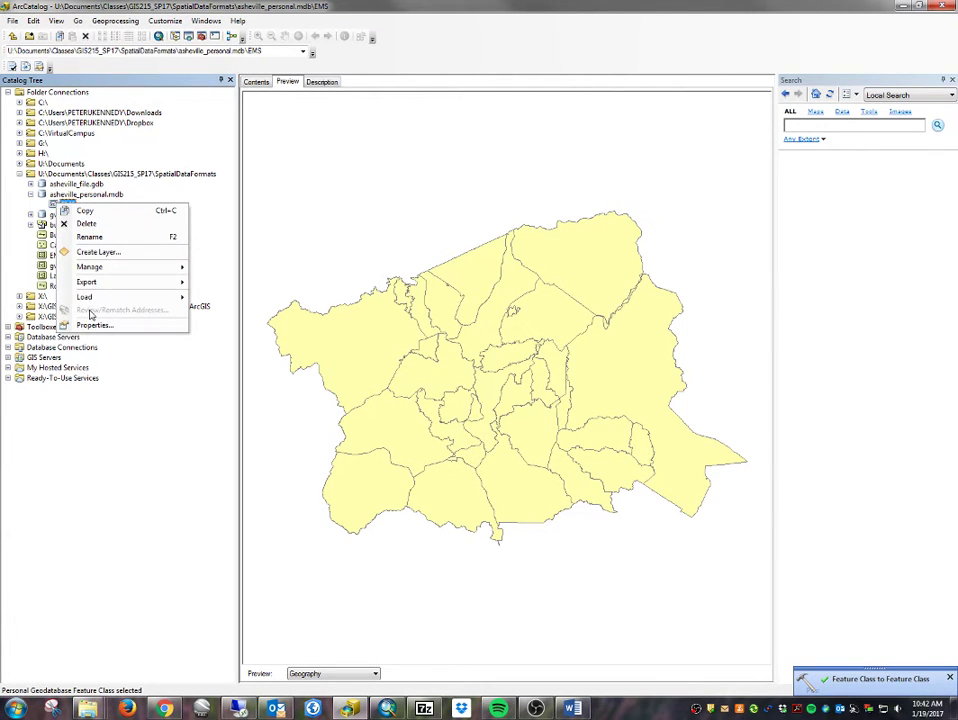
mouse_move(106, 281)
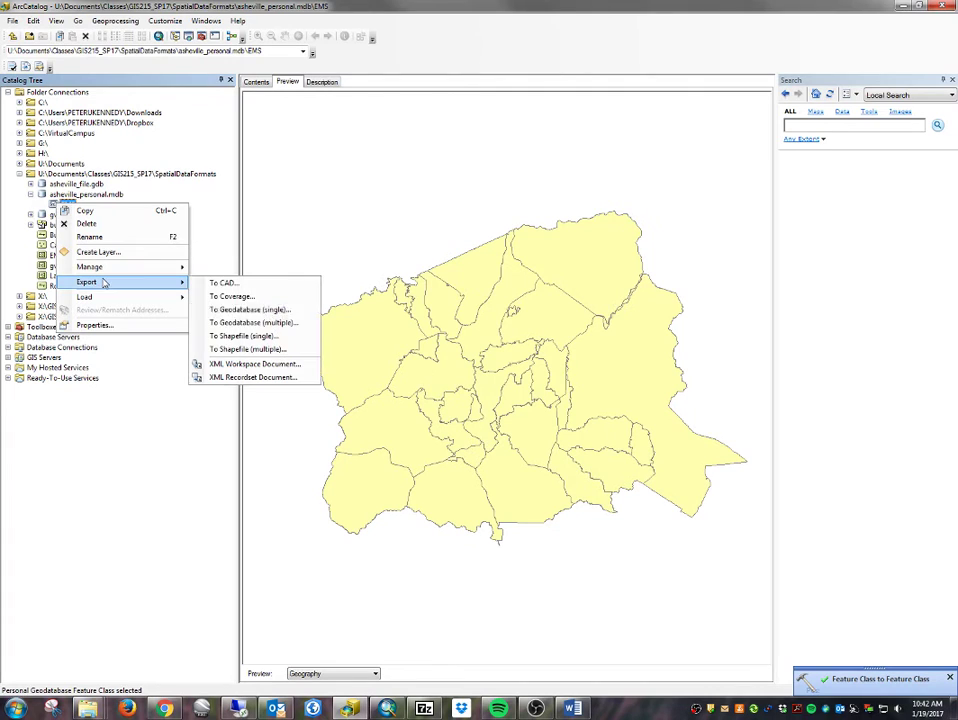
left_click(238, 336)
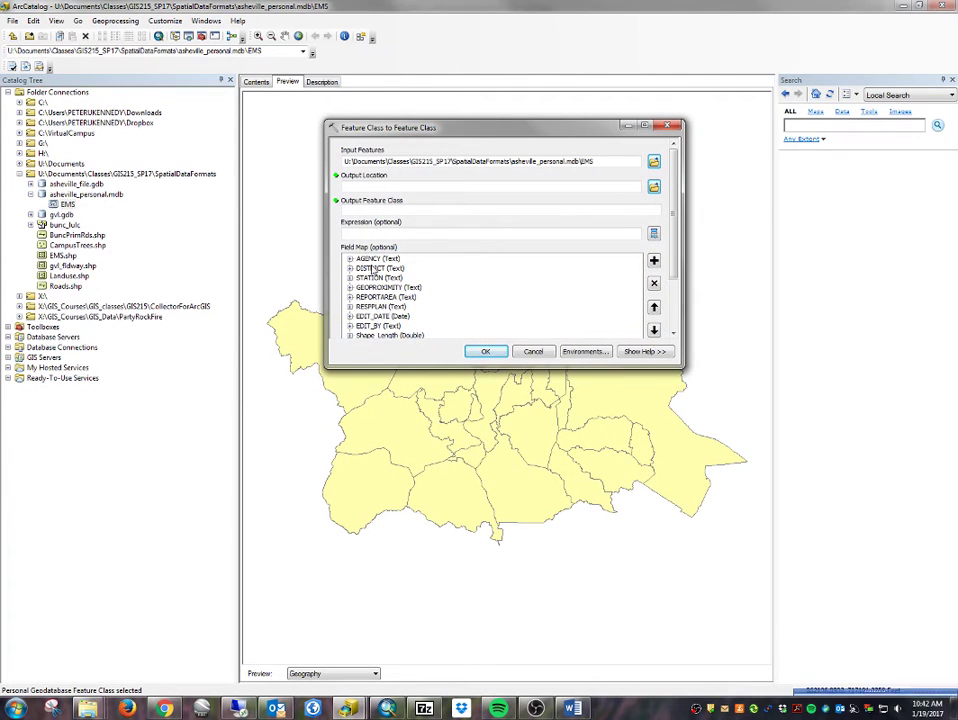
left_click(399, 336)
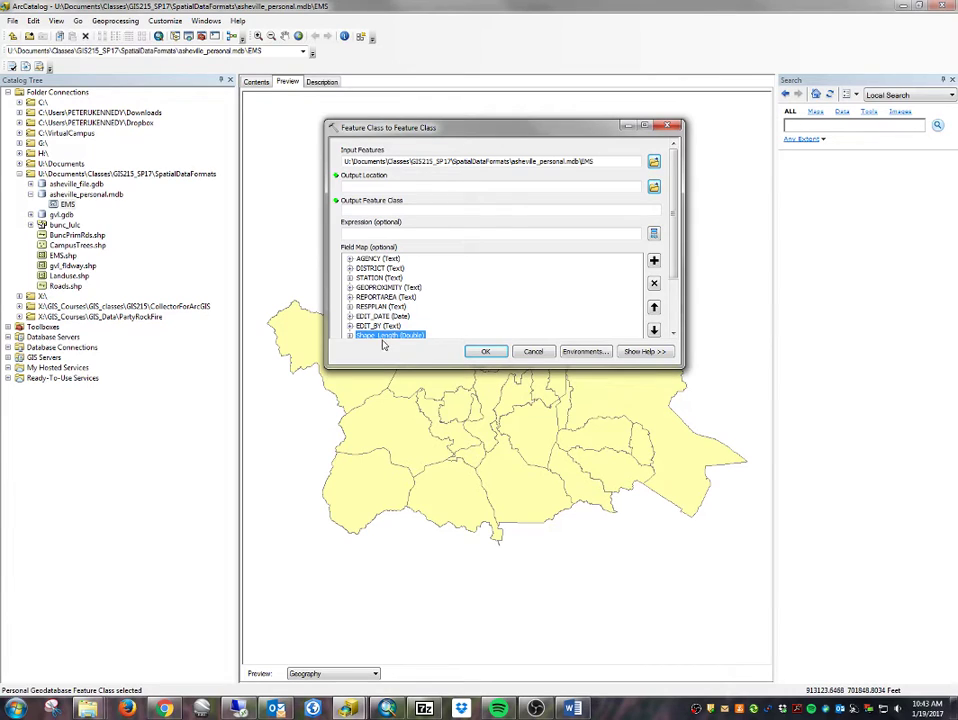
left_click(486, 352)
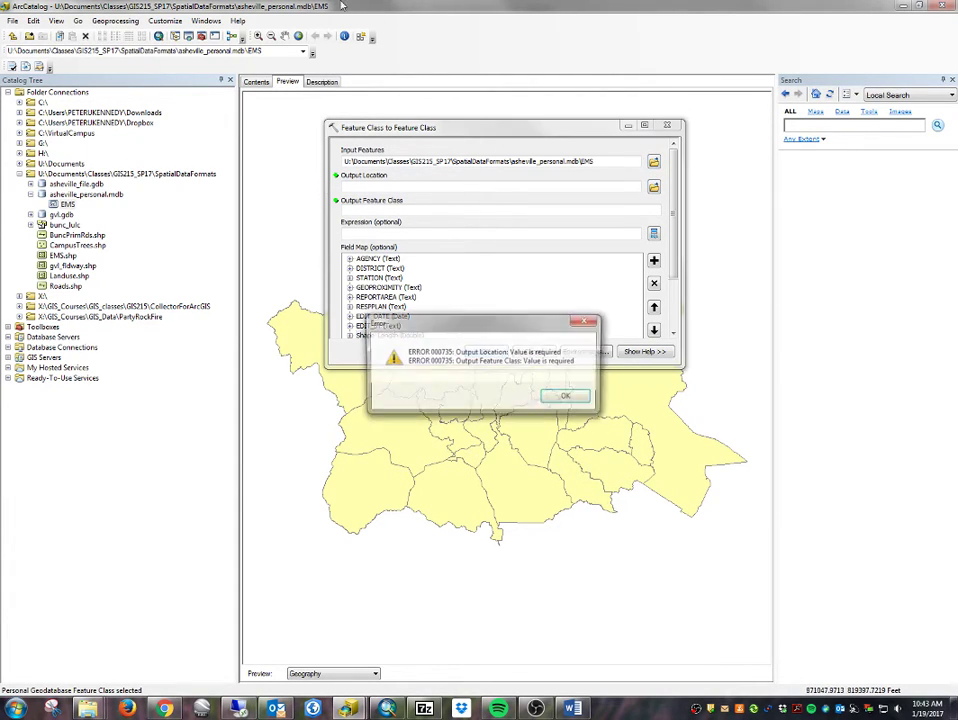
left_click(569, 397)
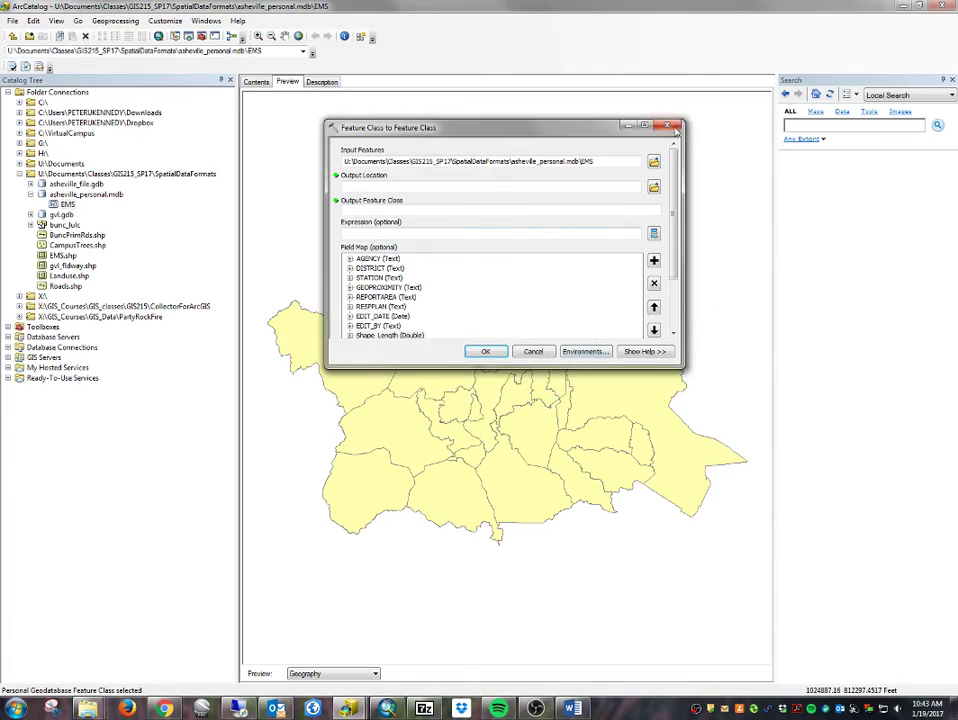
left_click(533, 351)
Move the ArcCatalog window aside and add EMS.shp and the HUC feature class from asheville_file.gdb to the ArcMap document
left_click_drag(385, 6, 572, 35)
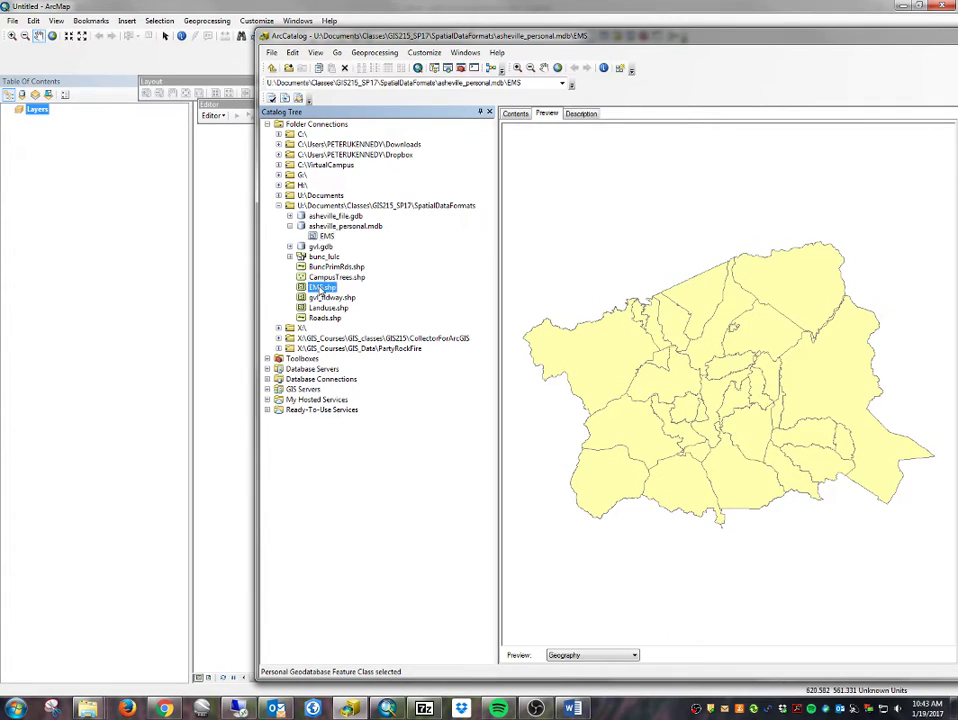
mouse_move(322, 287)
left_mouse_down()
mouse_move(64, 226)
mouse_move(58, 177)
left_mouse_up()
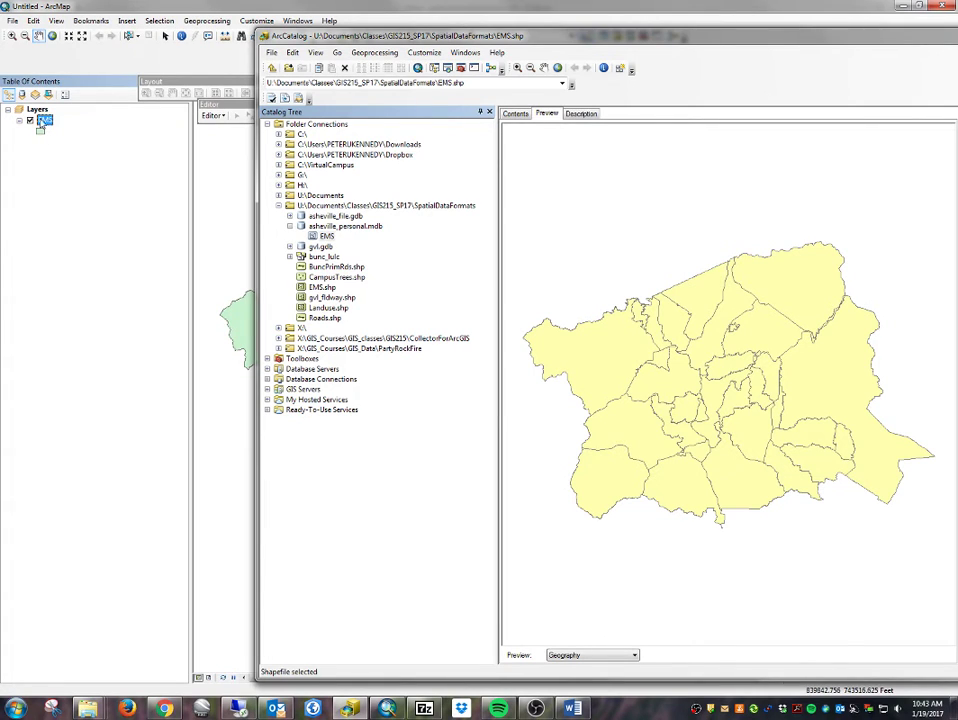
left_click(343, 217)
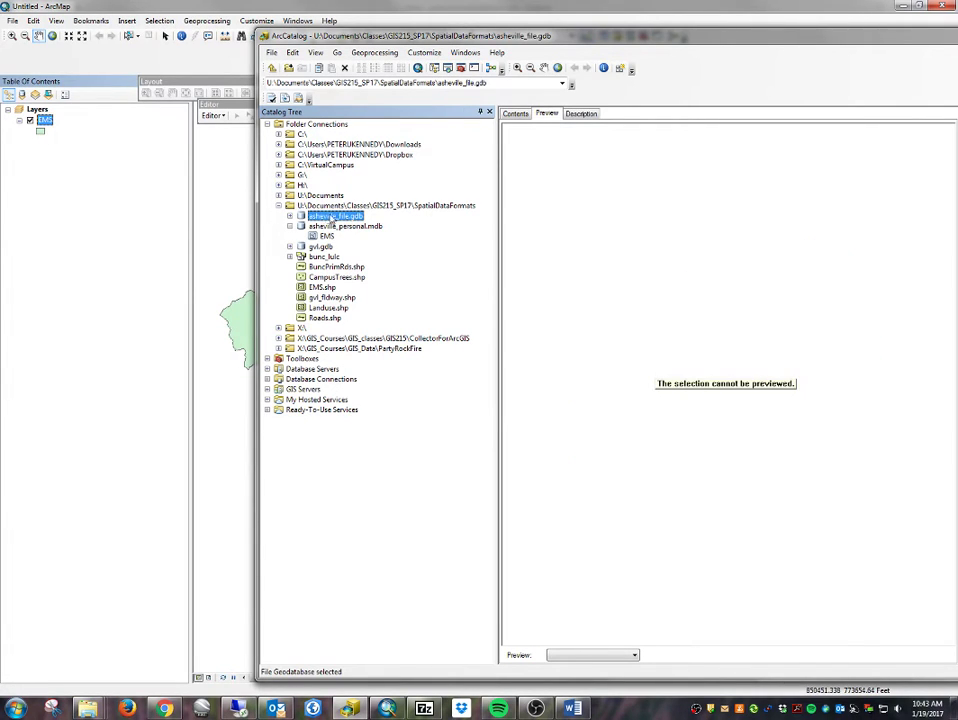
double_click(343, 217)
left_click(327, 236)
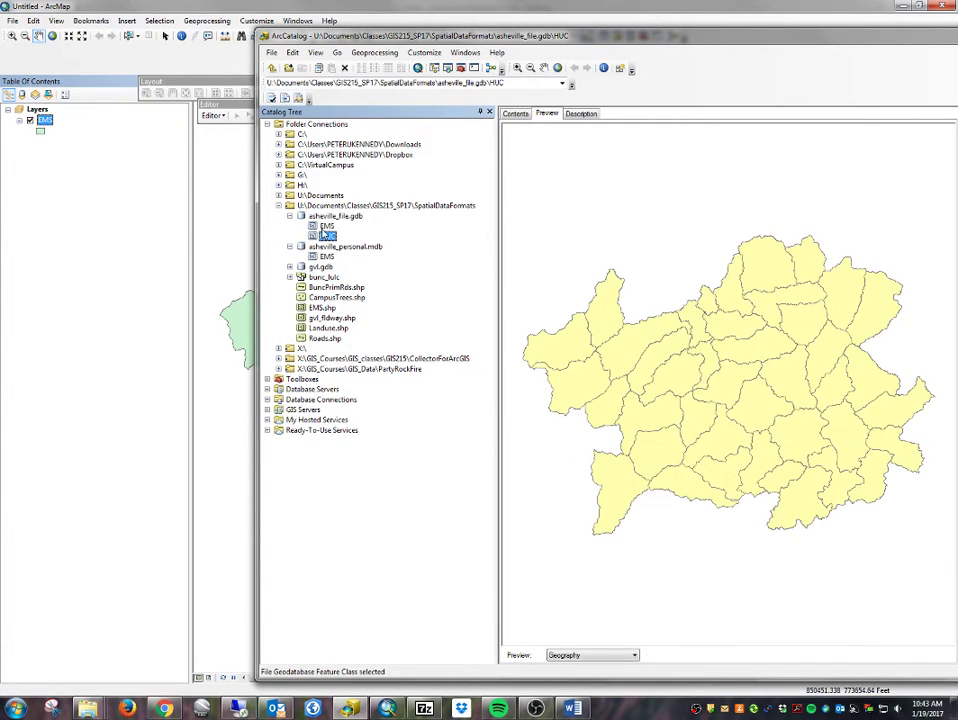
left_click_drag(327, 238, 100, 194)
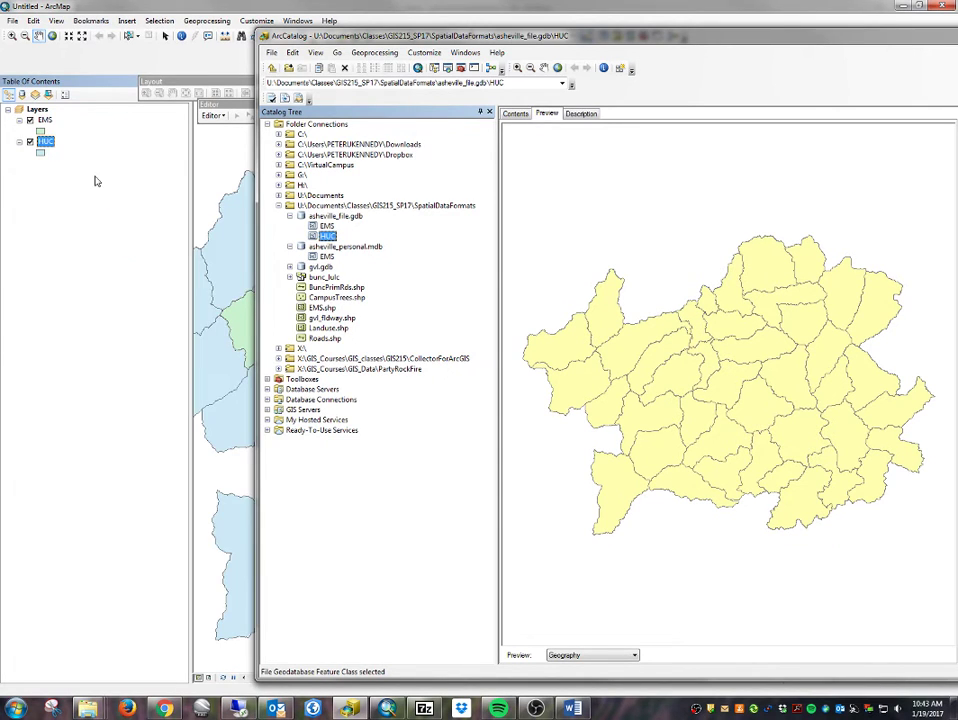
Bring ArcMap to the front and list the map layers by source
left_click(152, 10)
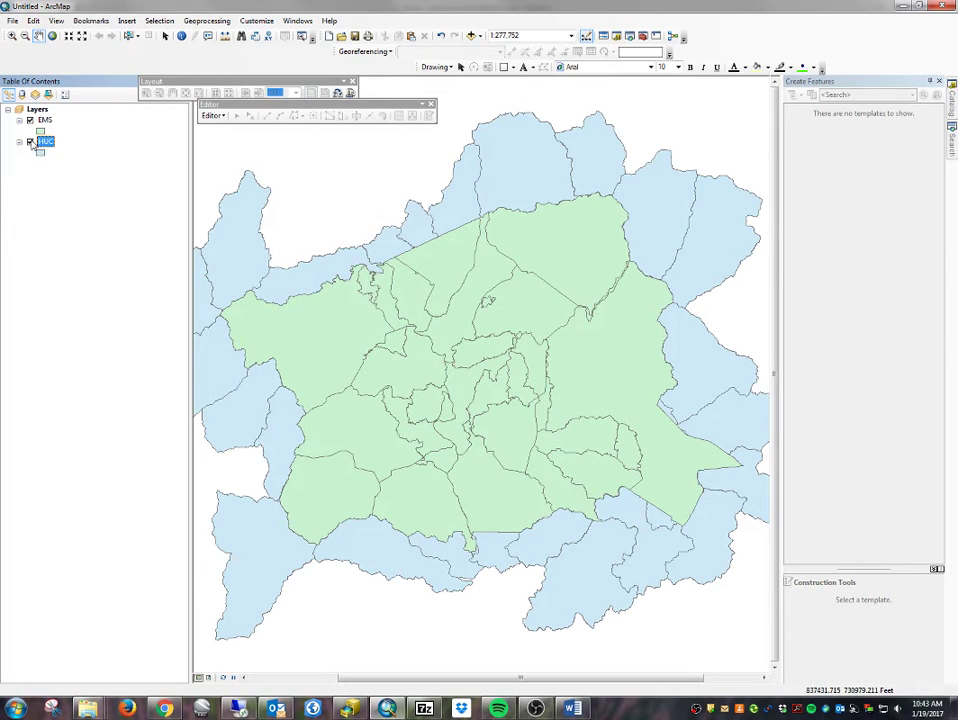
left_click(87, 184)
left_click(20, 94)
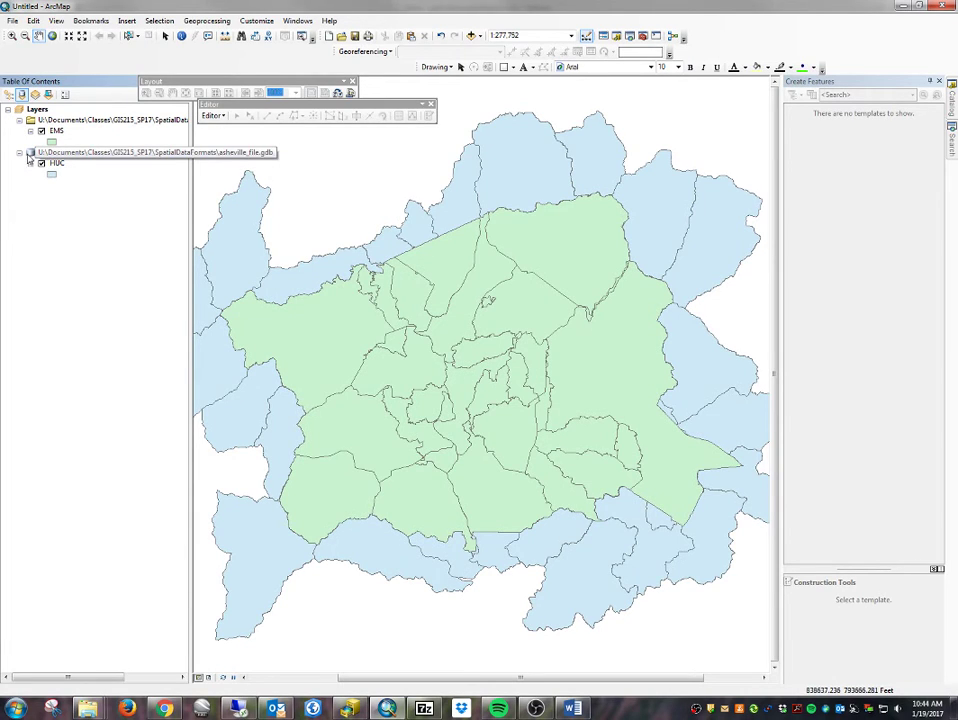
Start an edit session on the File Geodatabase workspace containing HUC and continue past the spatial reference warning
left_click(212, 115)
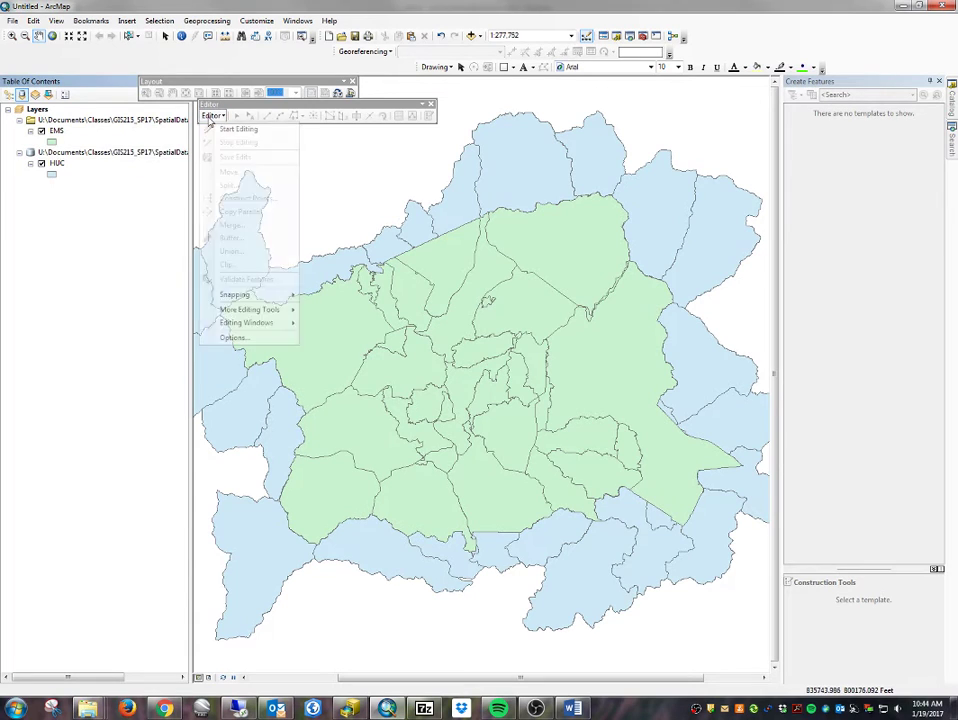
left_click(224, 130)
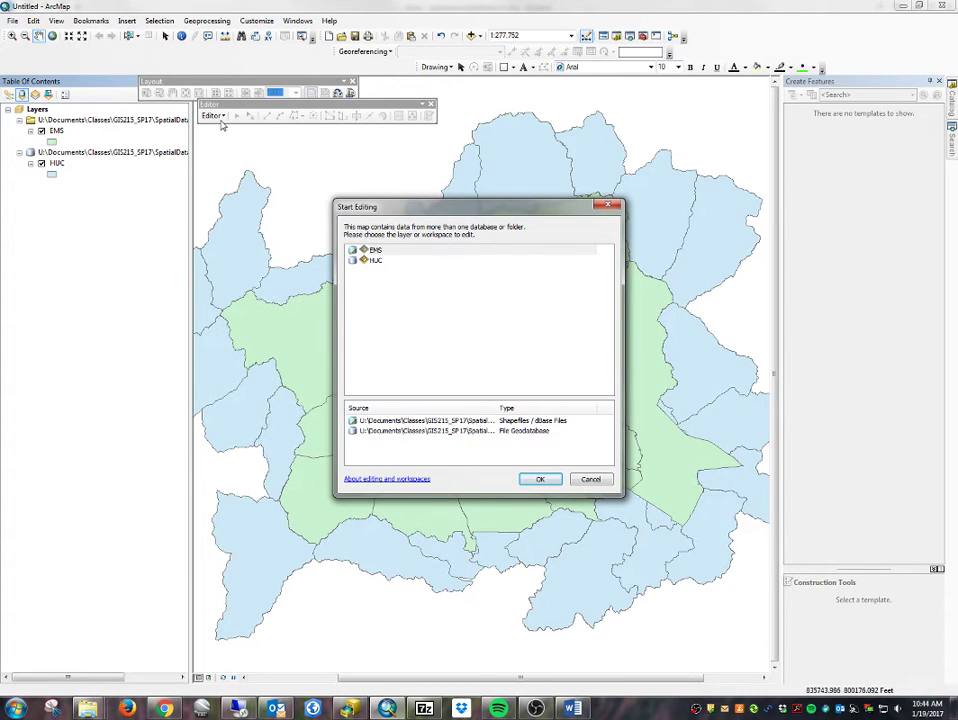
left_click(508, 431)
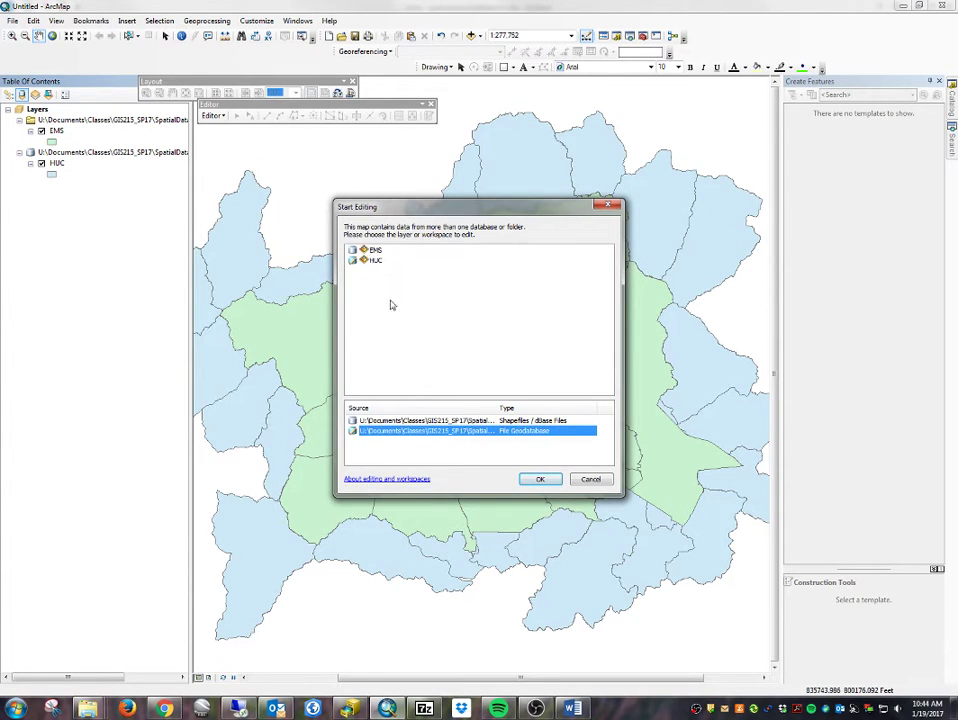
left_click(548, 479)
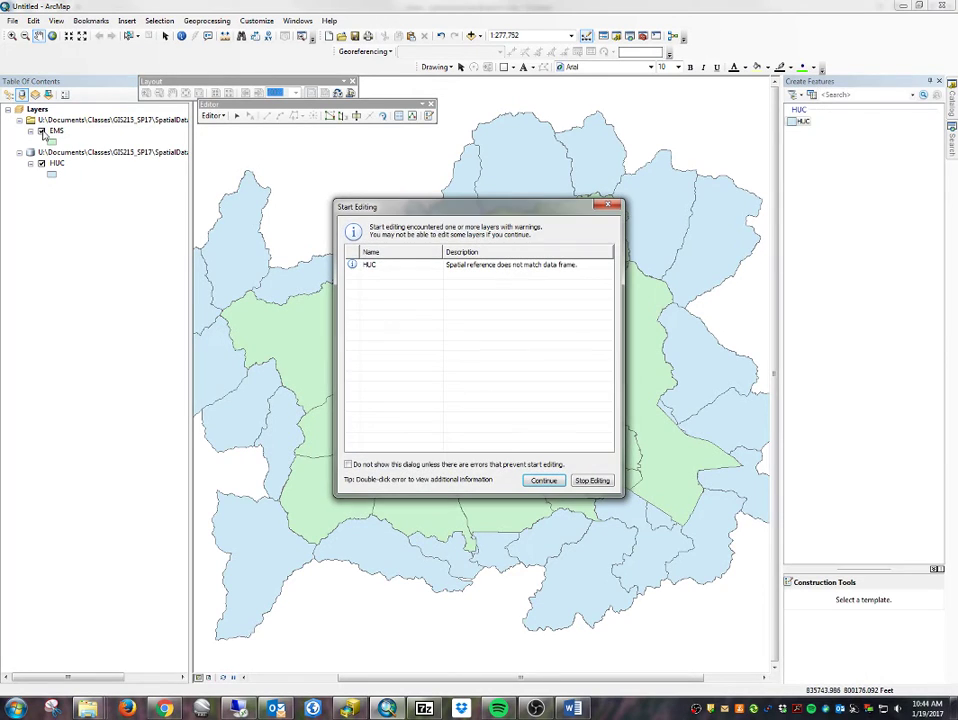
left_click(545, 481)
Hide the HUC layer, then open the EMS attribute table, shorten its window and place it over the map's lower part
left_click(41, 164)
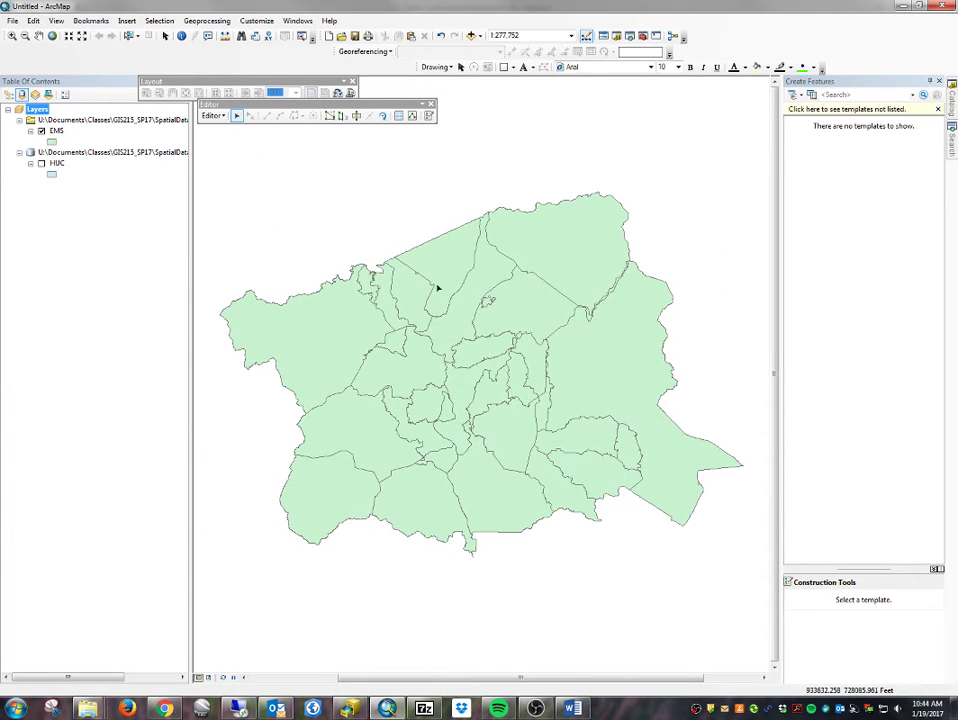
double_click(56, 131, "ctrl")
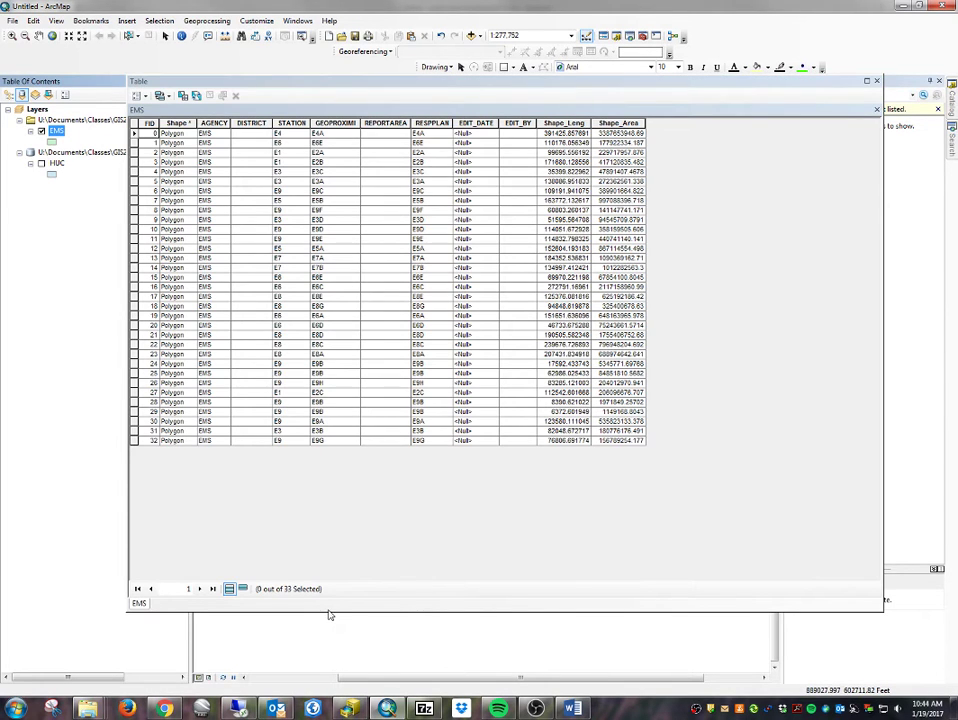
left_click_drag(329, 611, 329, 481)
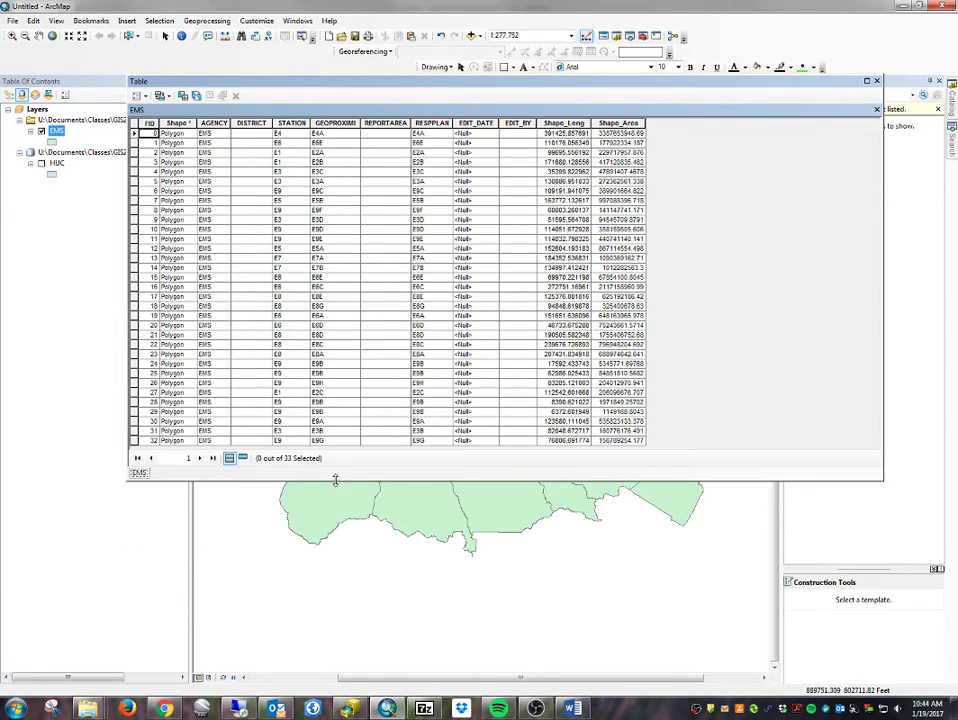
left_click_drag(531, 88, 512, 268)
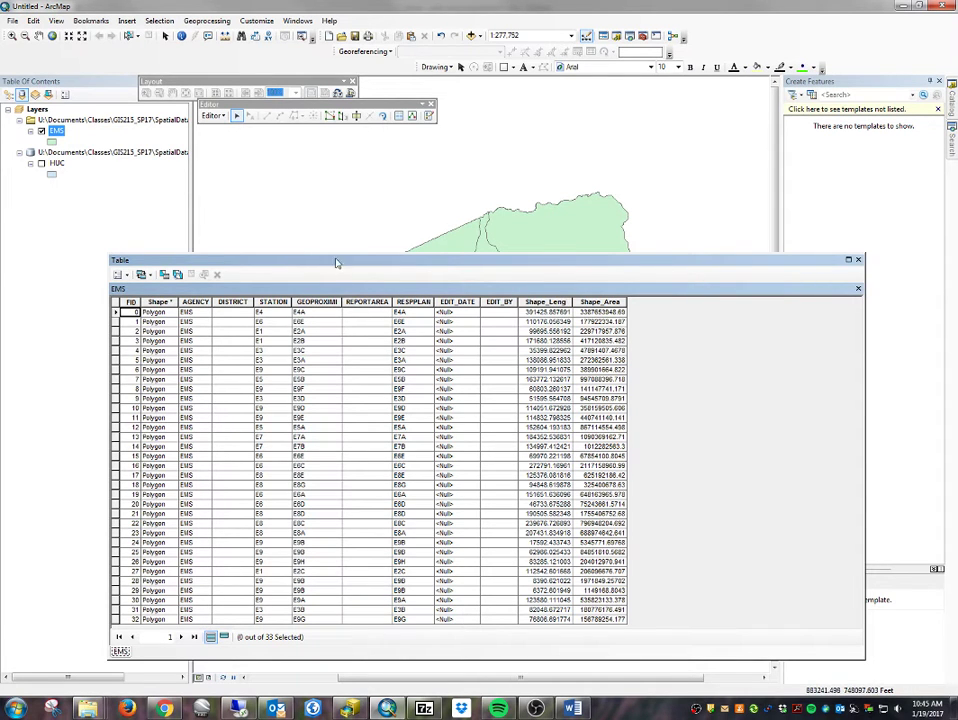
left_click_drag(597, 263, 567, 374)
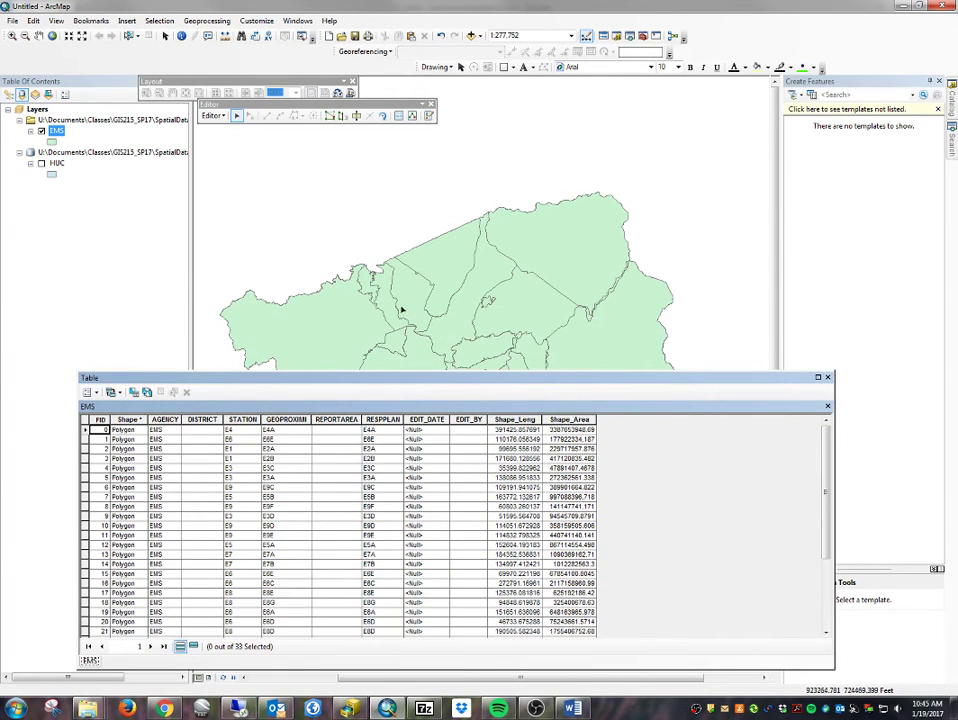
Select individual EMS polygons in the northern and eastern map areas to compare their Shape_Leng and Shape_Area records
left_click(438, 276)
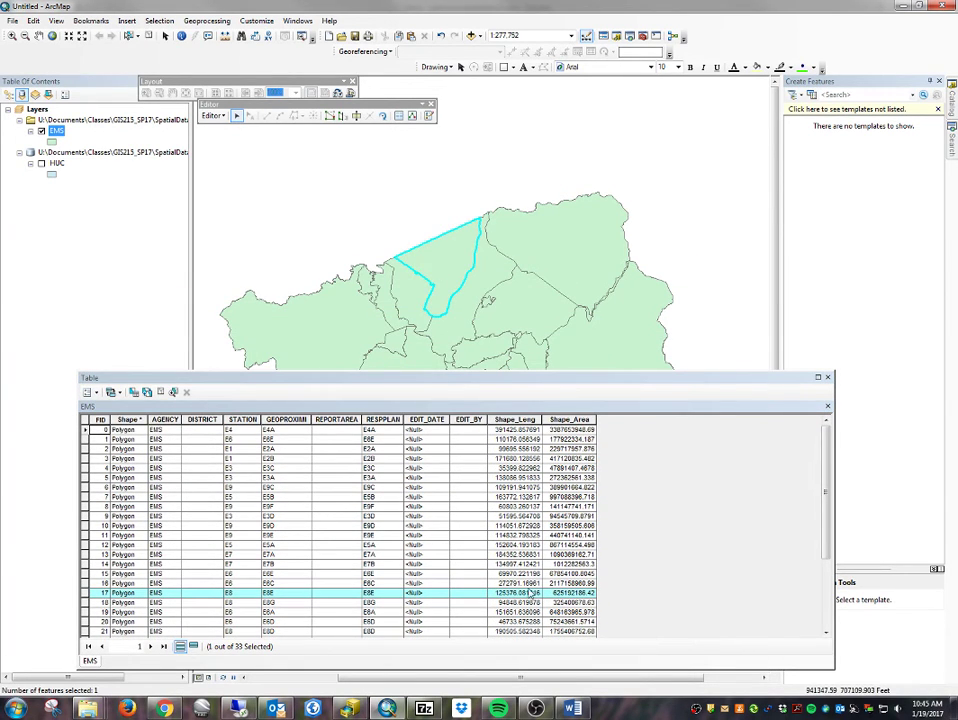
left_click(575, 241)
left_click(614, 344)
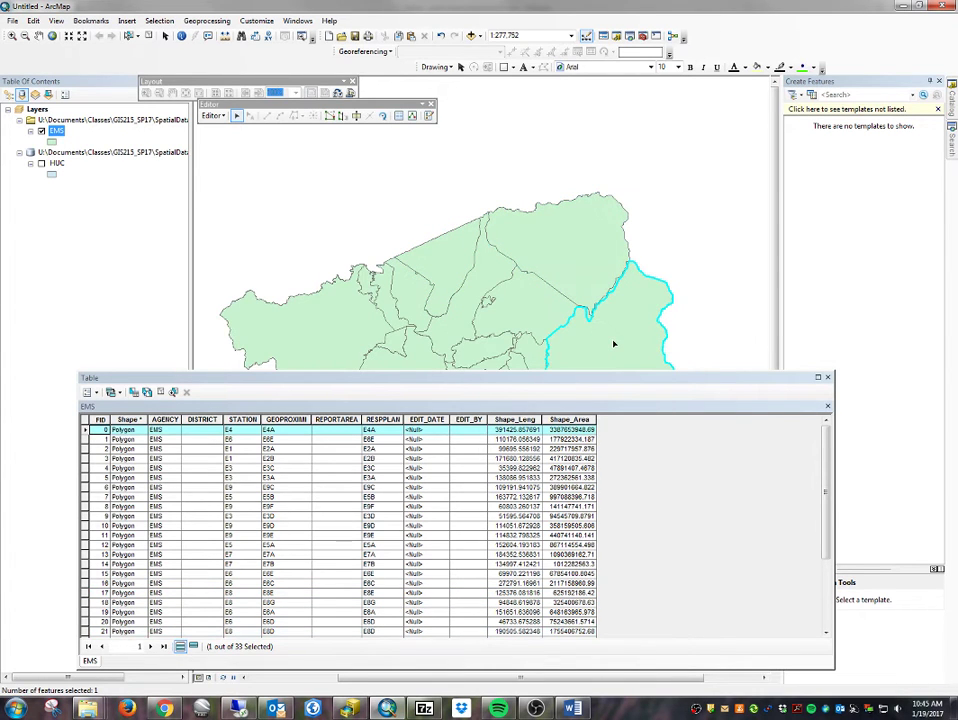
Narrow the EMS attribute table, bring Shape_Leng and Shape_Area into view, and place it clear of the selected eastern polygon
left_click_drag(656, 380, 660, 108)
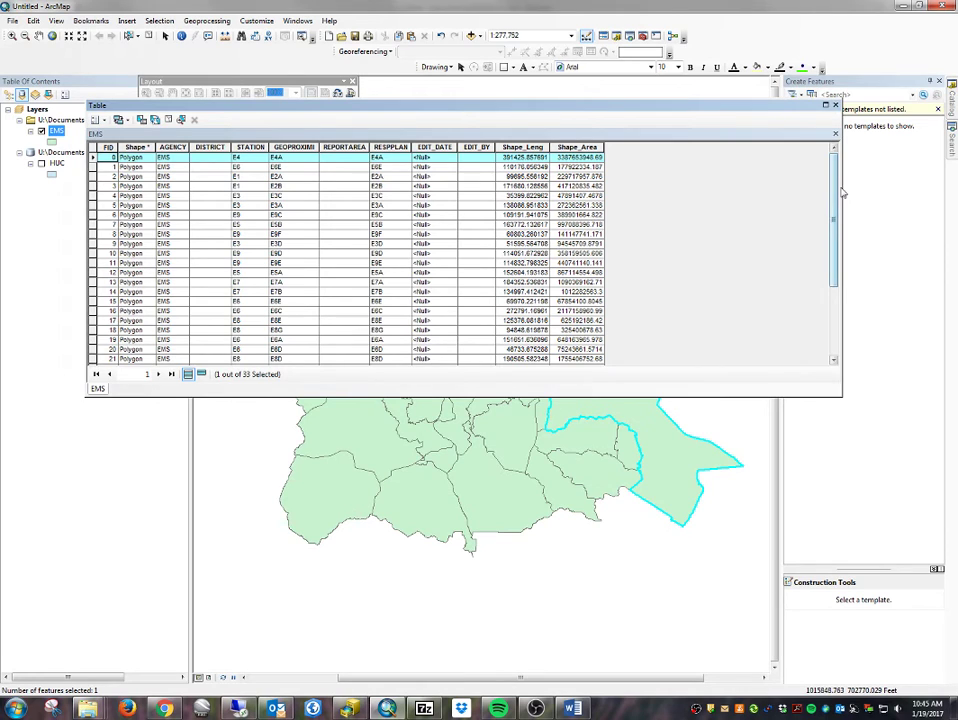
left_click_drag(843, 186, 634, 210)
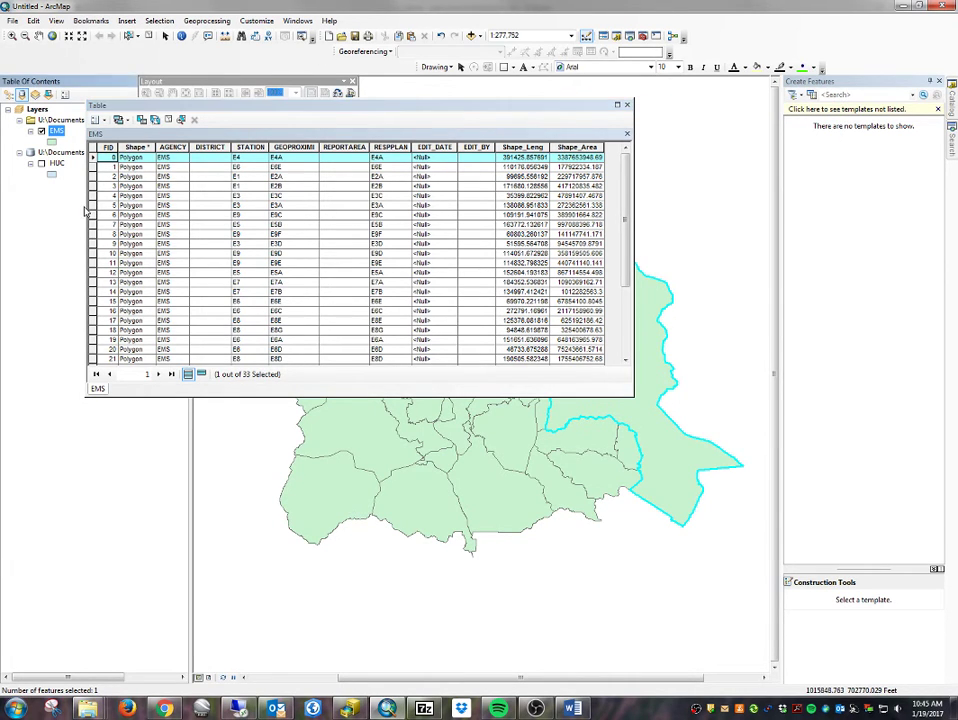
left_click_drag(86, 210, 173, 210)
left_click_drag(370, 362, 512, 372)
left_click_drag(544, 114, 370, 177)
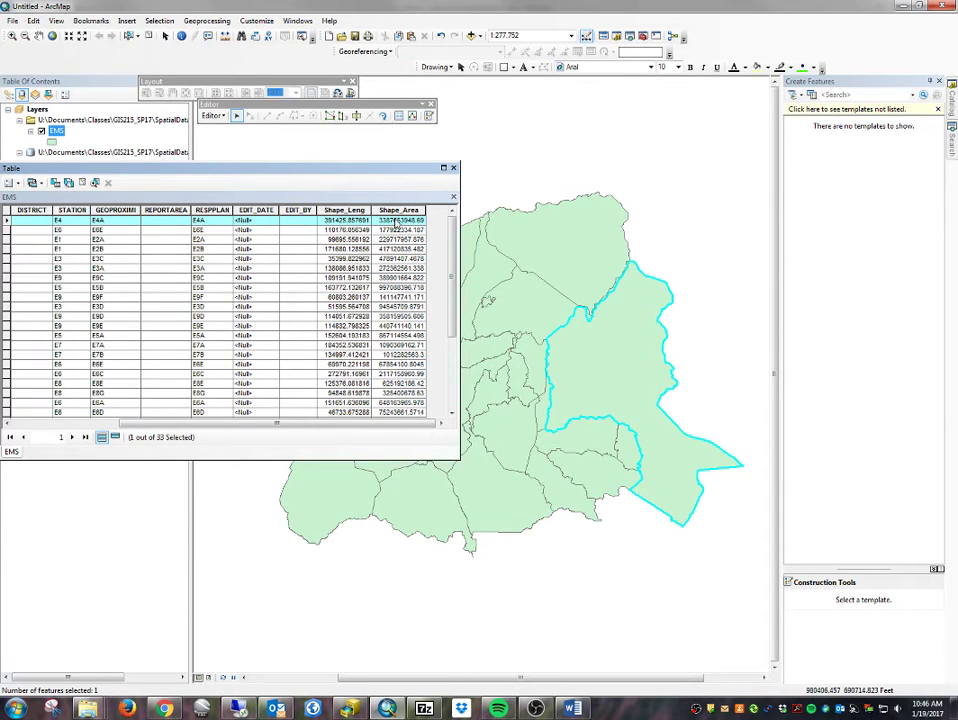
left_click_drag(388, 170, 478, 163)
left_click_drag(628, 127, 573, 152)
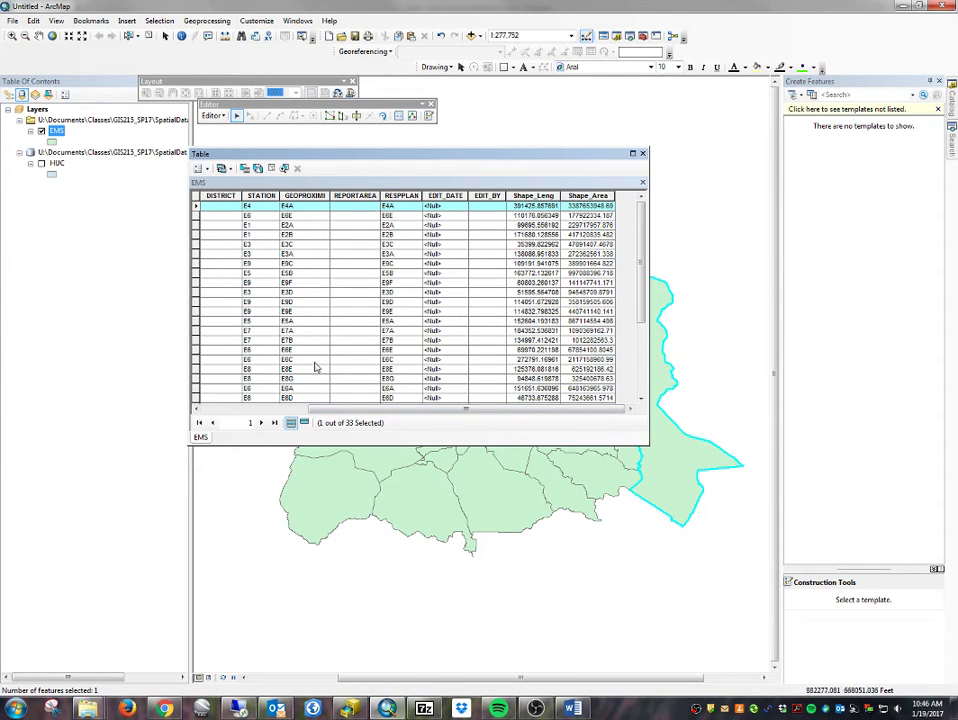
left_click_drag(271, 158, 166, 166)
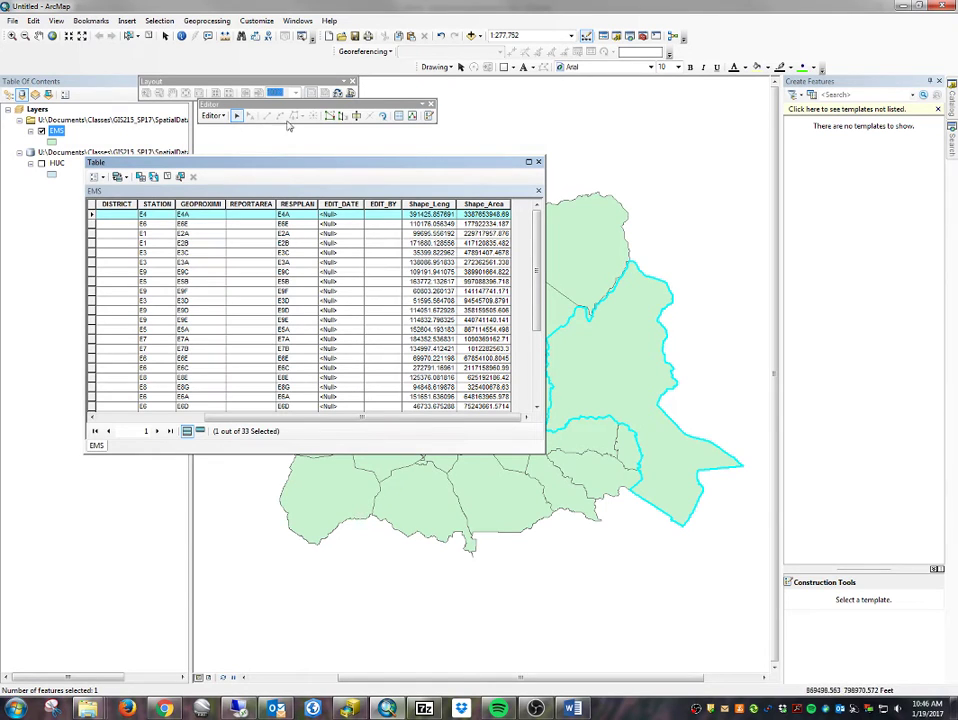
Try to cut the selected eastern EMS polygon, dismiss the message, and move the table down off the northern map area
left_click(357, 117)
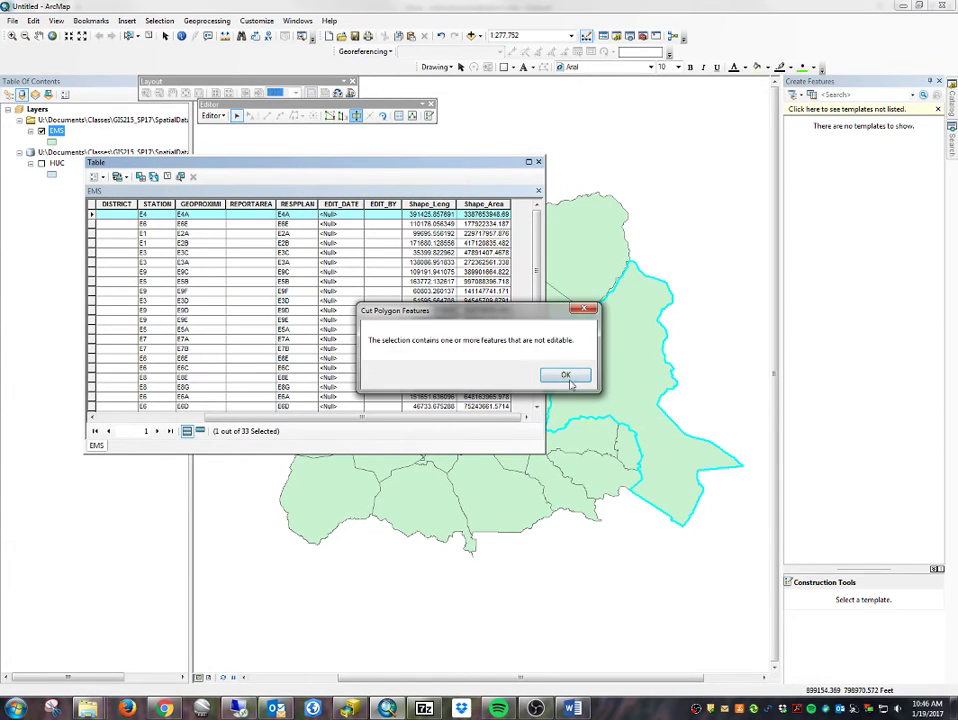
left_click(566, 375)
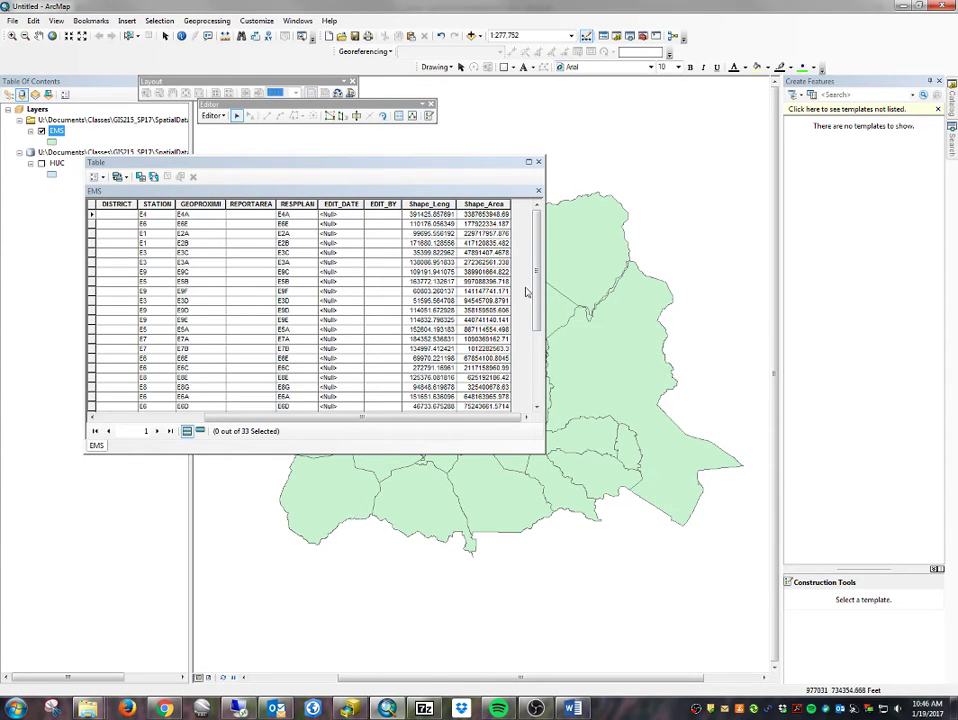
left_click_drag(465, 166, 469, 332)
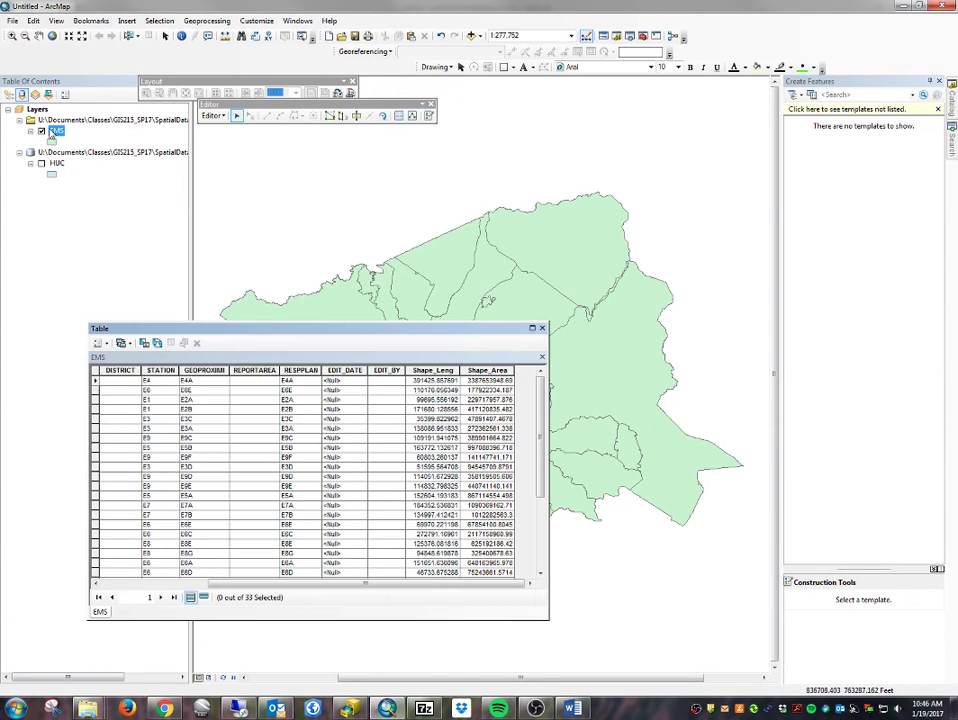
Show HUC instead of EMS, select the northeastern HUC polygon, and close the EMS attribute table
left_click(41, 131)
left_click(41, 163)
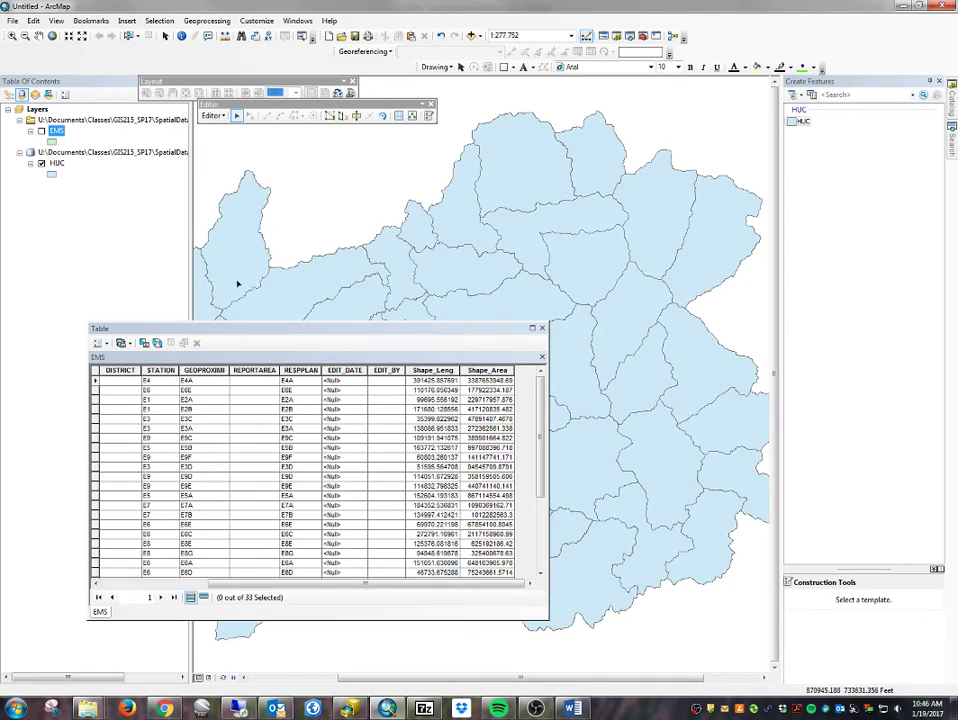
left_click(682, 258)
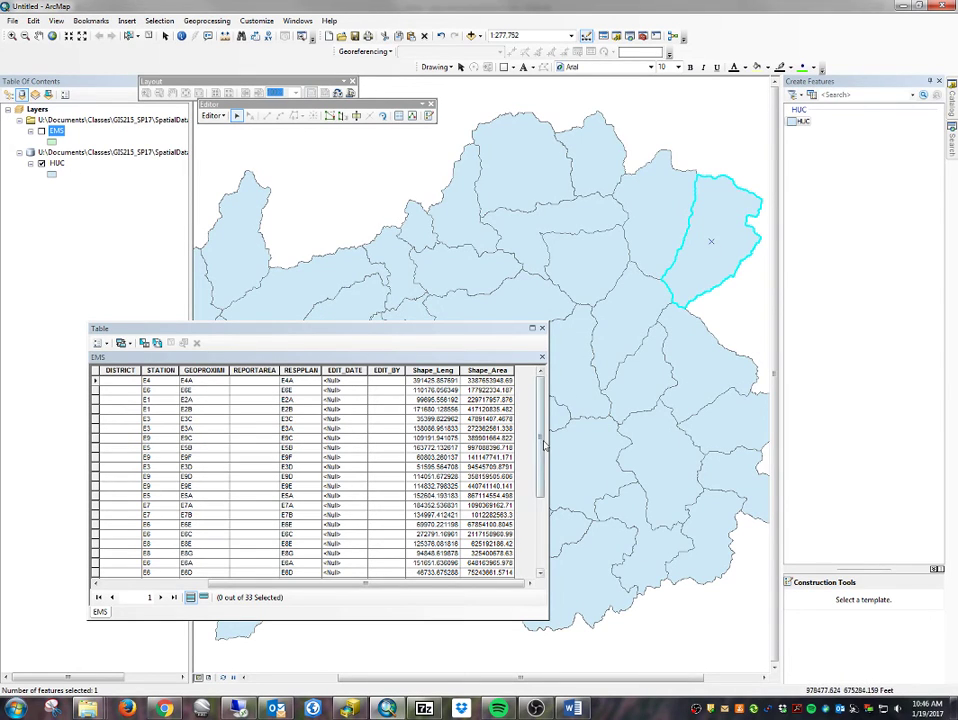
left_click(541, 328)
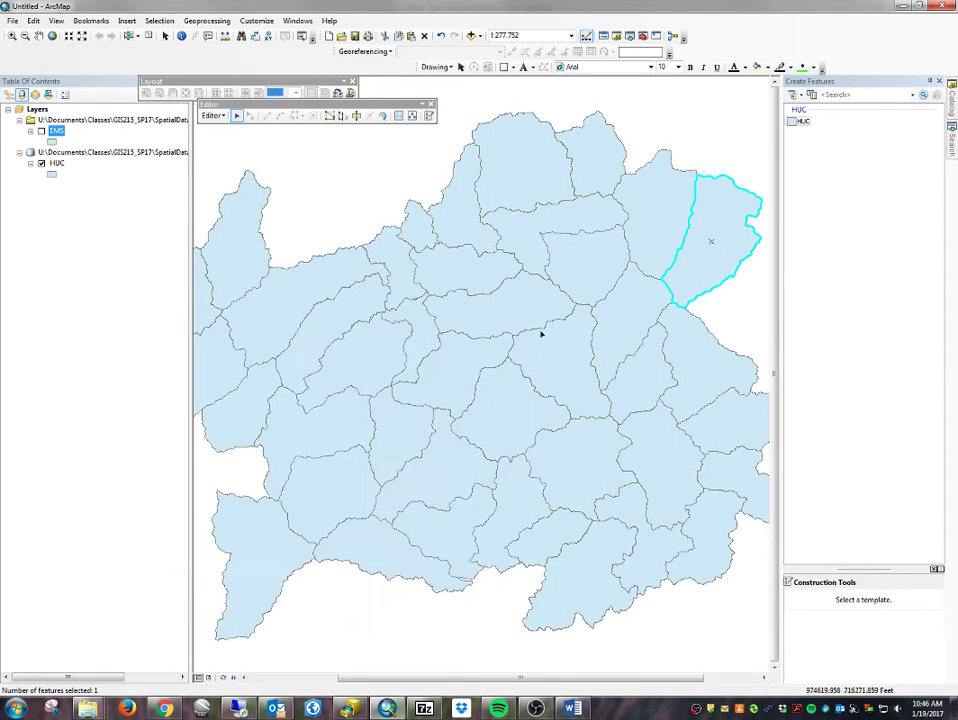
Open the HUC attribute table with EMS hidden and bring its Shape_Length and Shape_Area columns into view
left_click(41, 131)
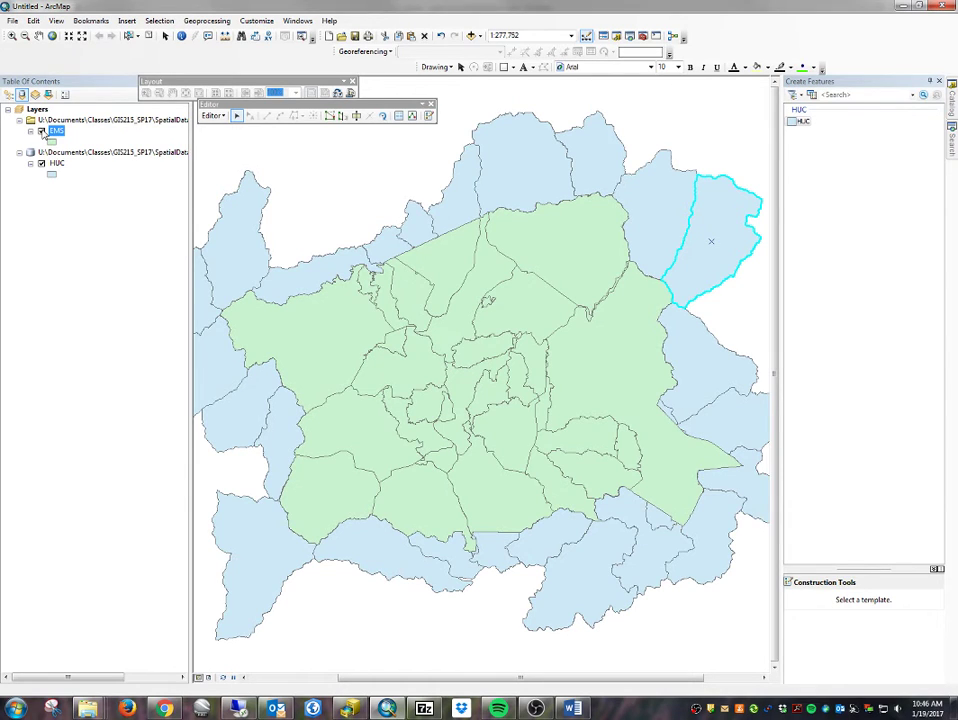
left_click(41, 131)
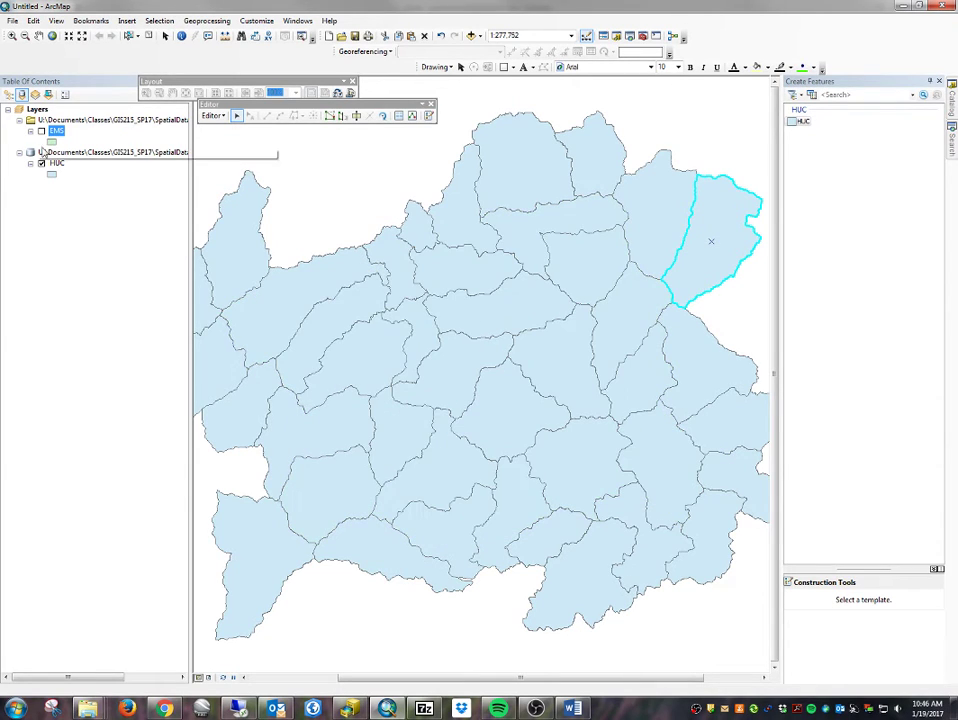
right_click(57, 163)
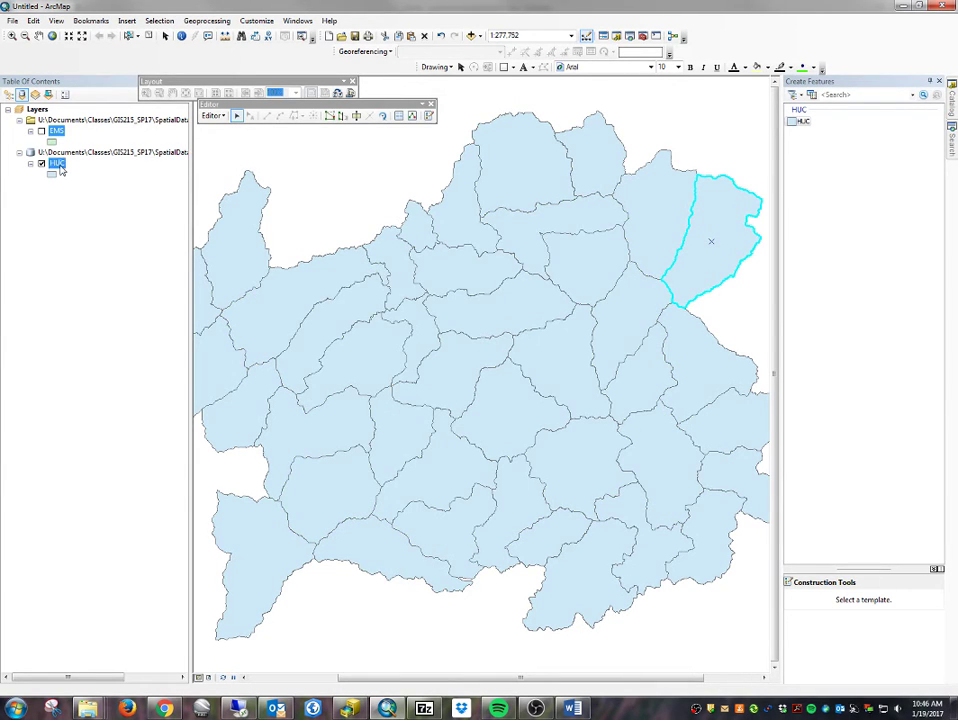
left_click(110, 205)
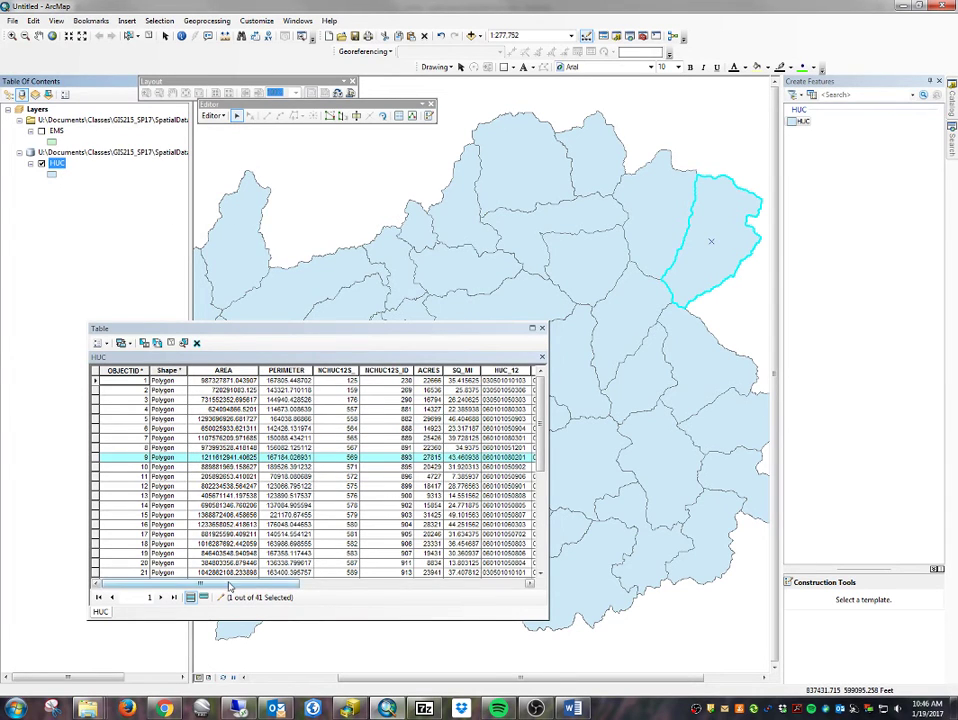
left_click_drag(230, 585, 463, 601)
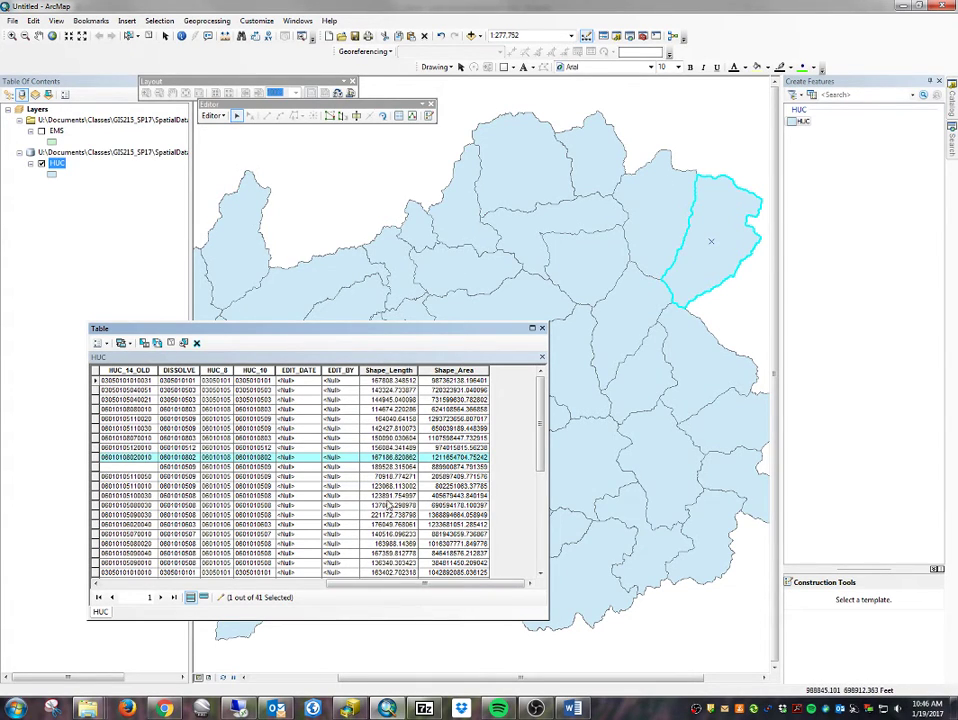
Cut the northeastern HUC polygon in two with a diagonal line and compare the pieces' Shape_Length and Shape_Area
left_click(353, 117)
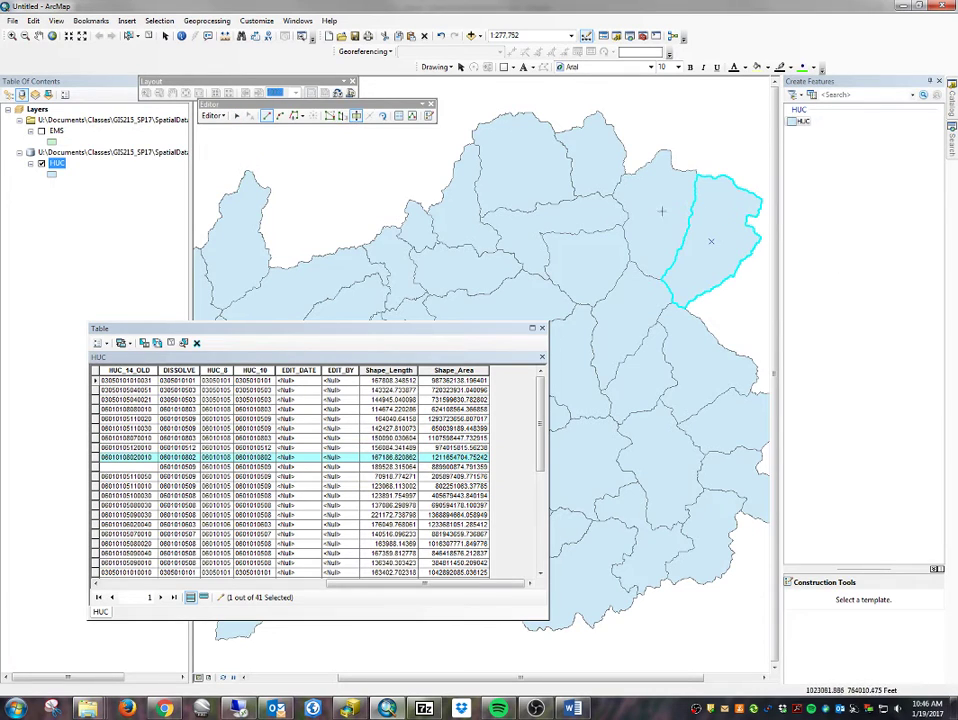
left_click(658, 213)
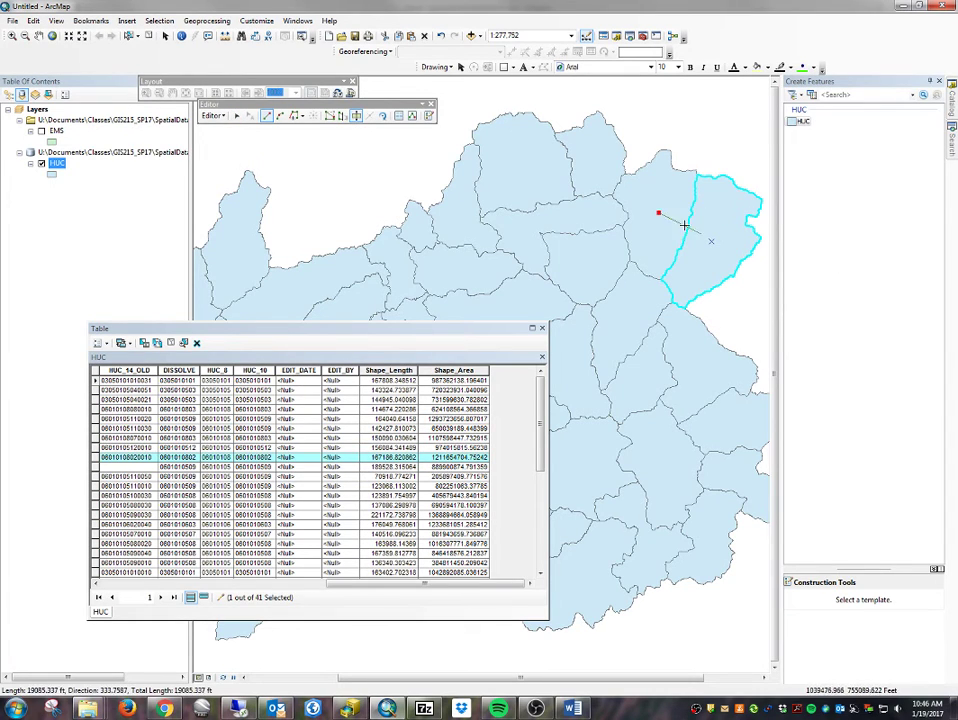
double_click(757, 290)
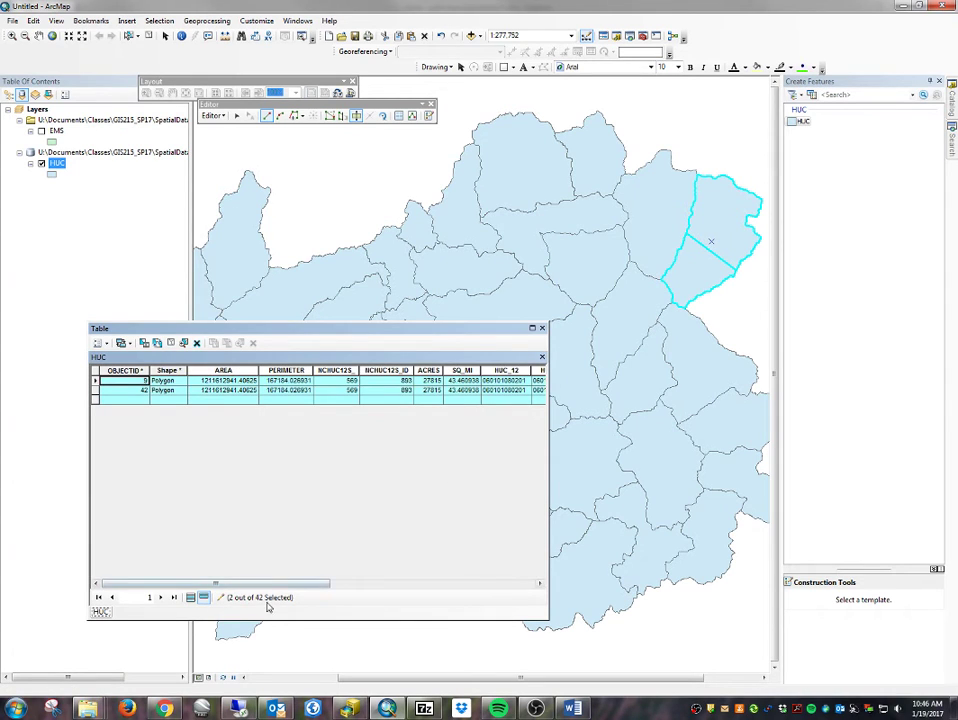
left_click_drag(267, 583, 500, 583)
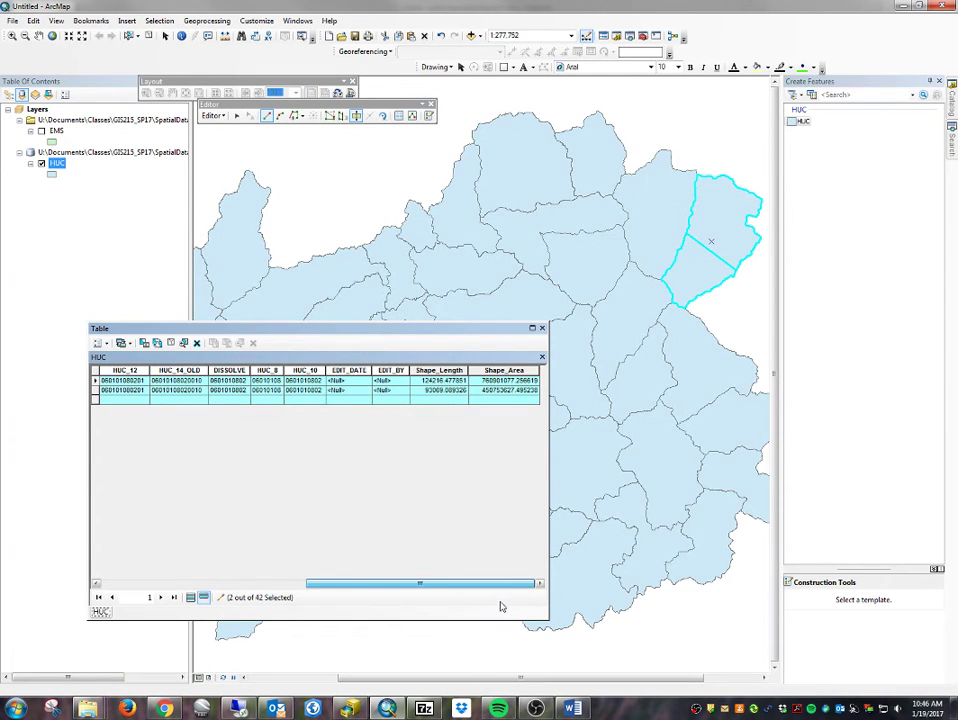
left_click(549, 414)
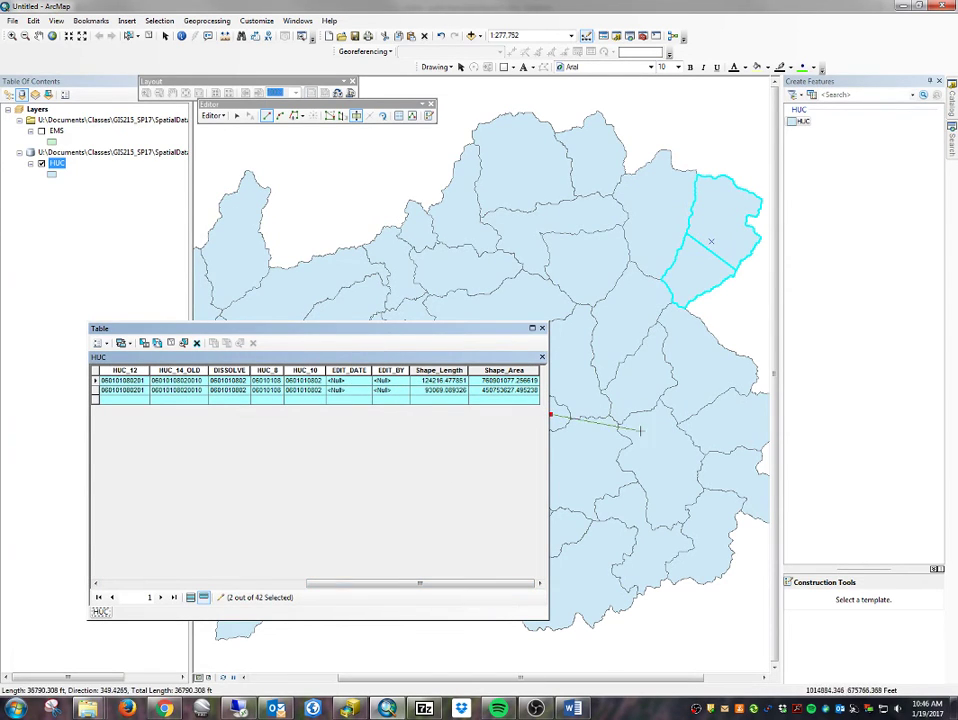
double_click(576, 466)
left_click(590, 384)
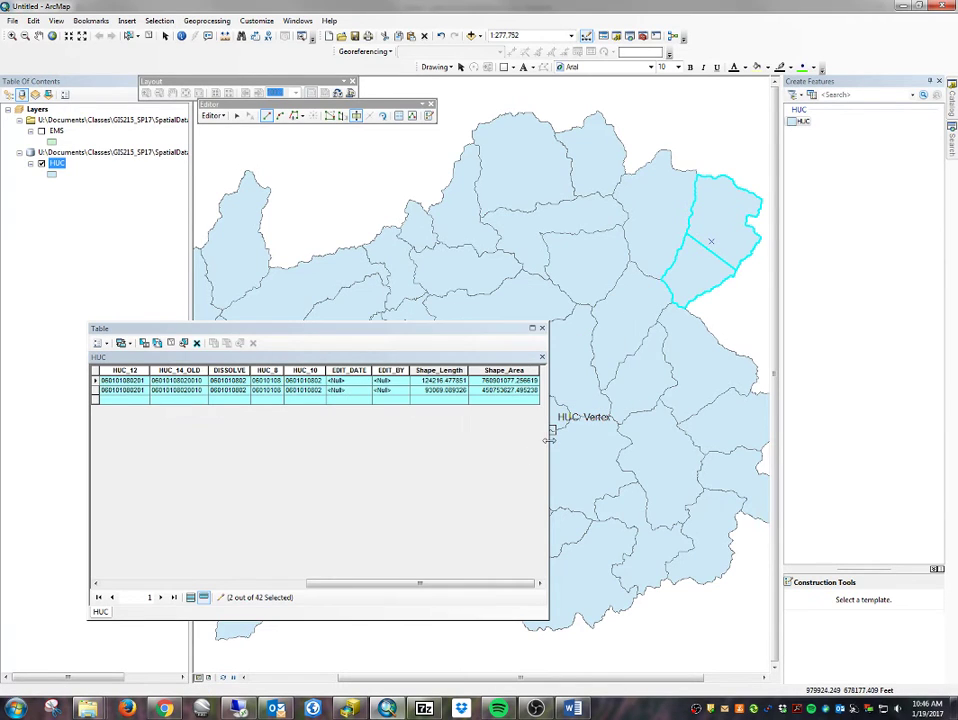
Widen the HUC attribute table and select the large HUC polygon on the northern edge of the map
left_click_drag(549, 413, 760, 445)
left_click(237, 115)
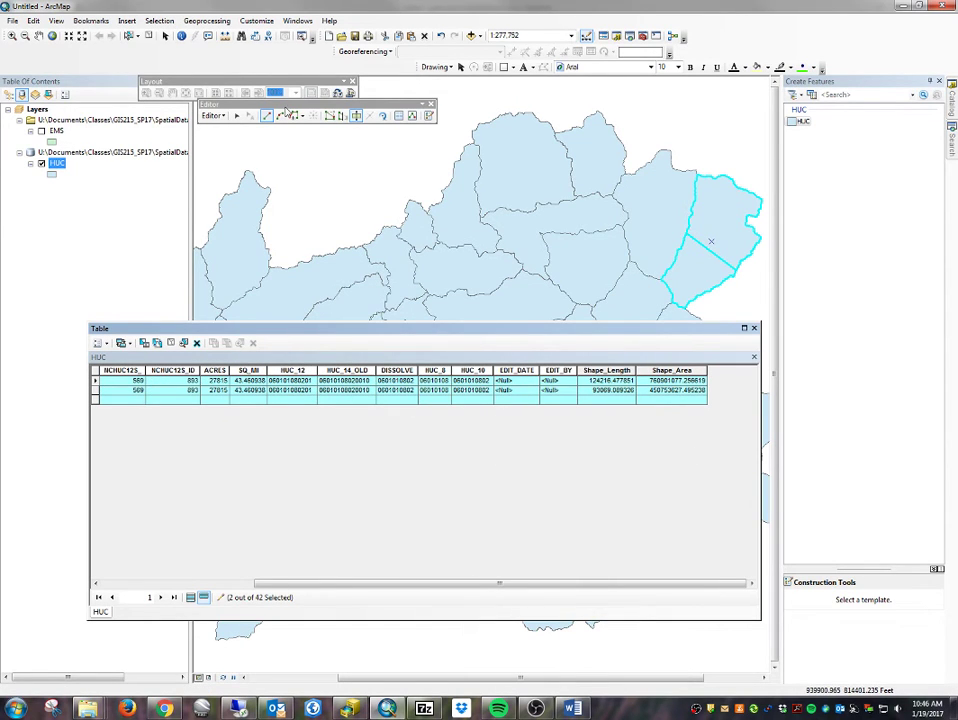
left_click(527, 167)
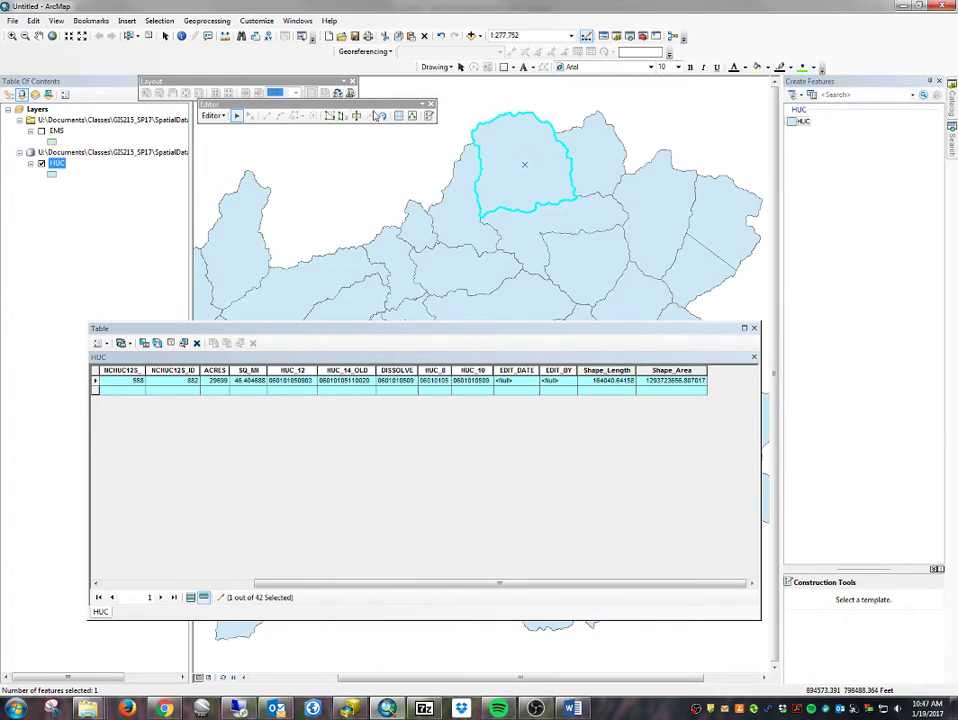
Cut the selected northern HUC polygon in two with a zigzag line running from north to south
left_click(482, 104)
left_click(507, 134)
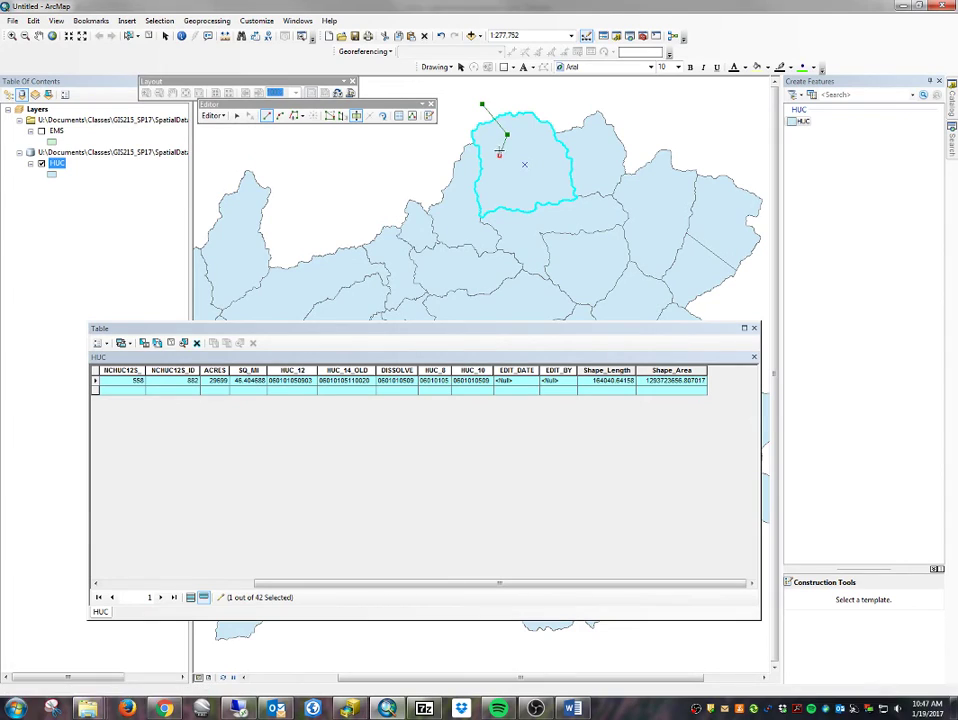
left_click(499, 155)
left_click(520, 187)
left_click(511, 209)
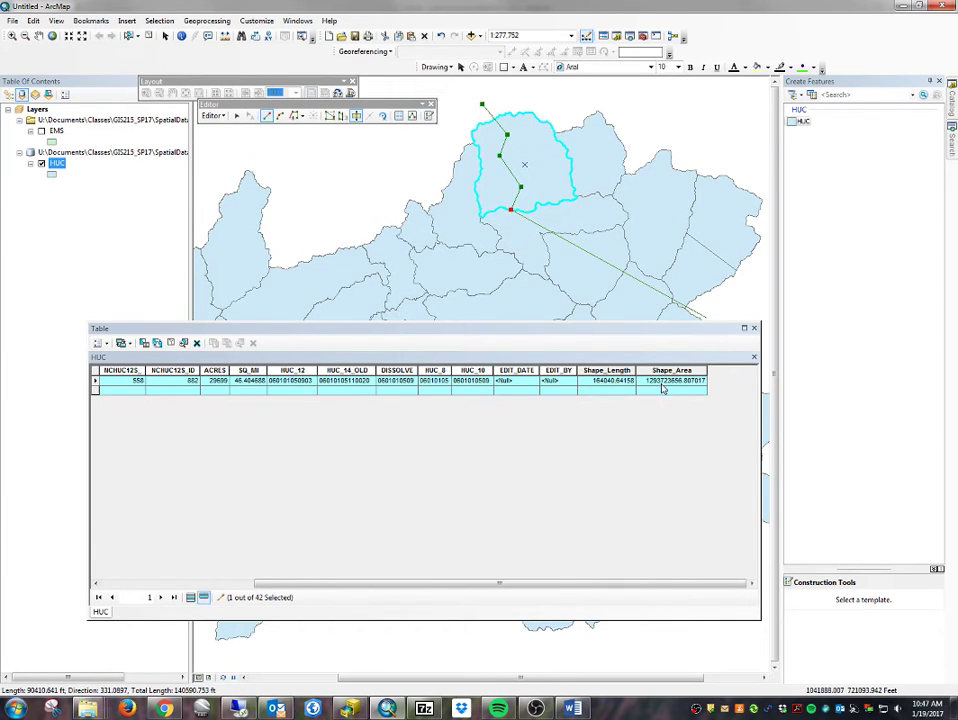
double_click(507, 253)
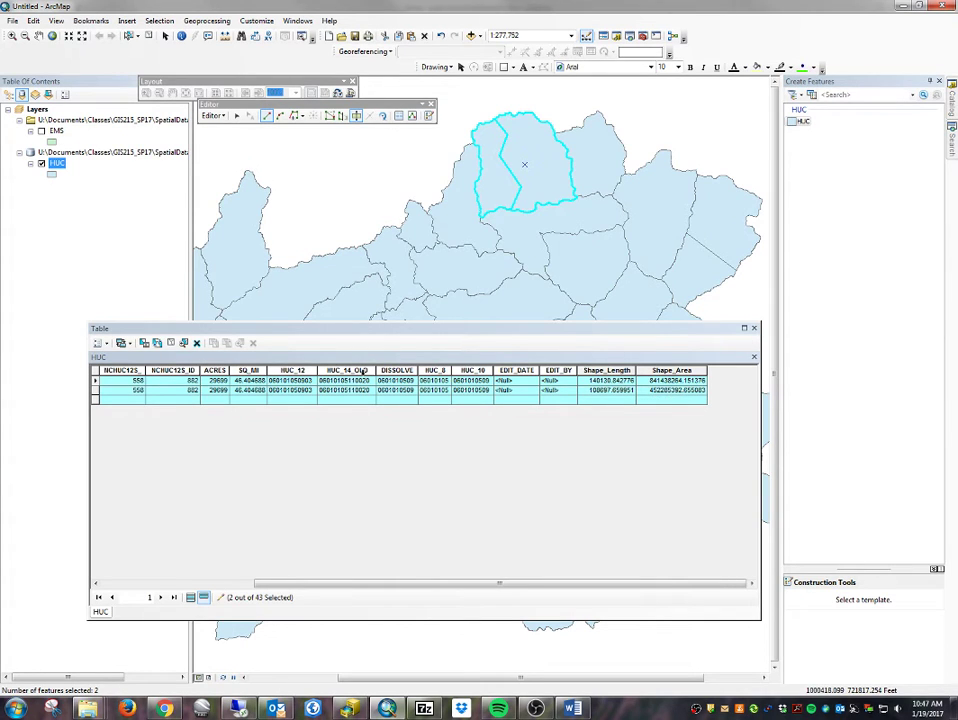
Stop the edit session on the HUC geodatabase without saving the edits
left_click(213, 116)
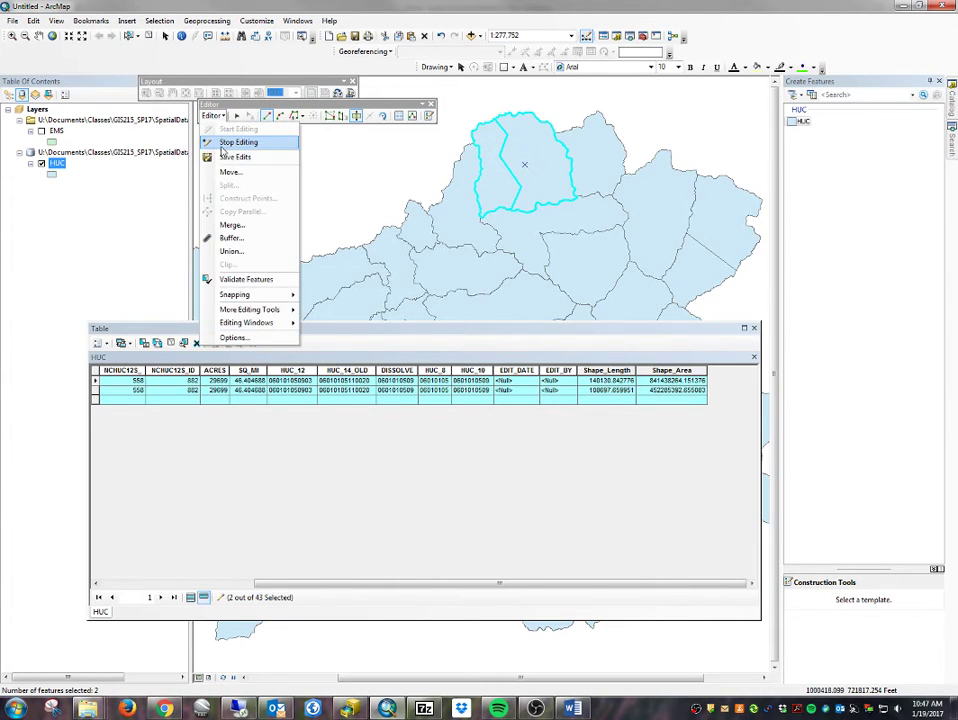
left_click(232, 143)
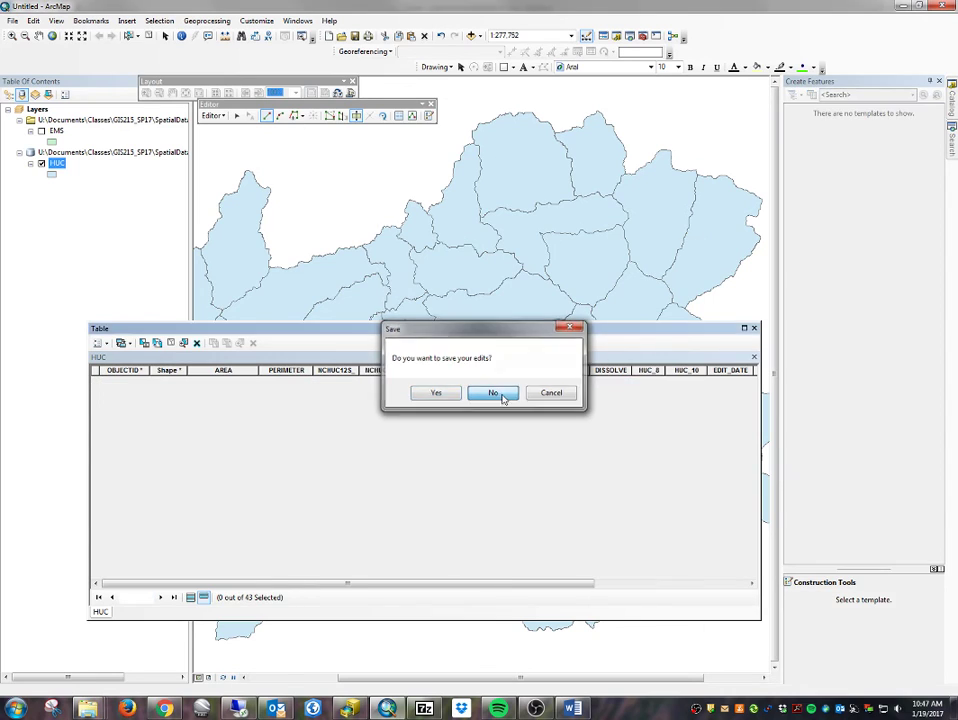
left_click(500, 393)
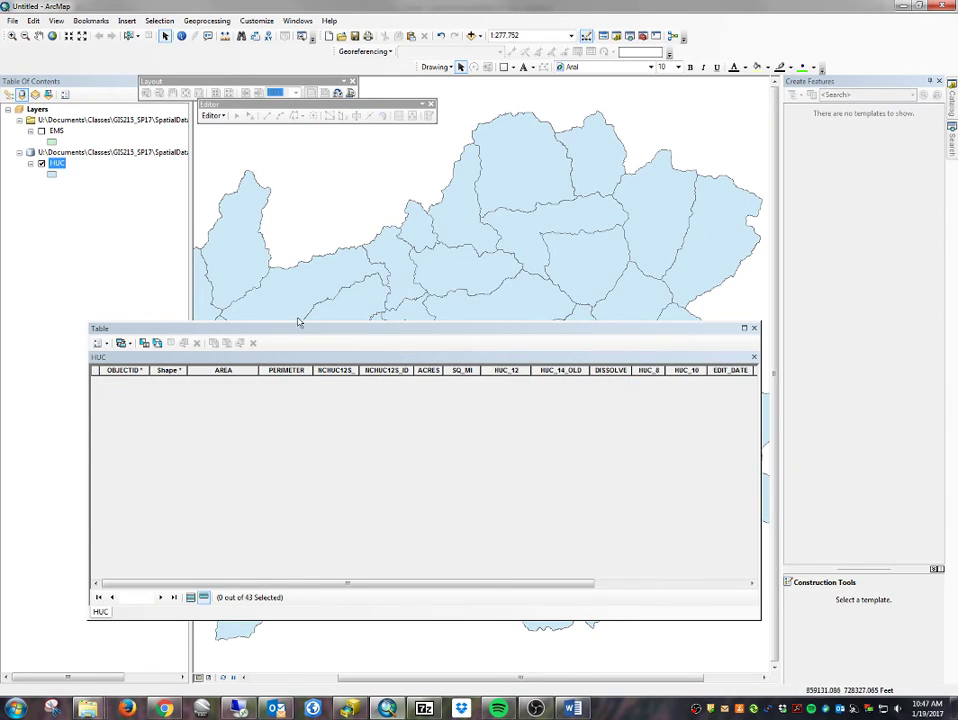
Show EMS instead of HUC, start editing the EMS shapefile workspace past the spatial reference warning, and move the table lower
left_click(41, 164)
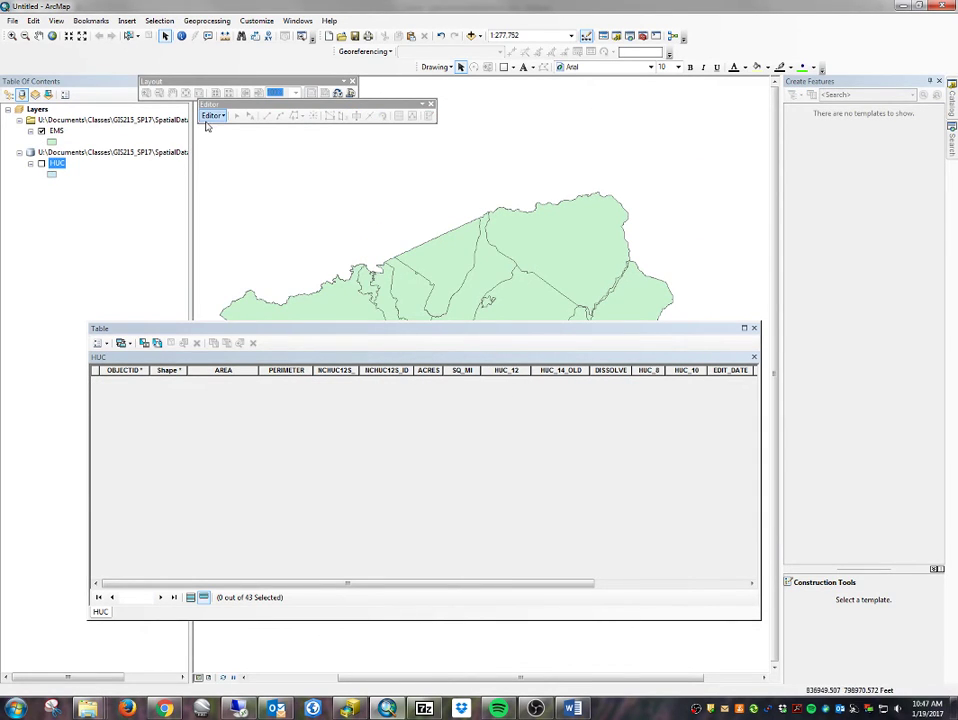
left_click(212, 115)
left_click(226, 129)
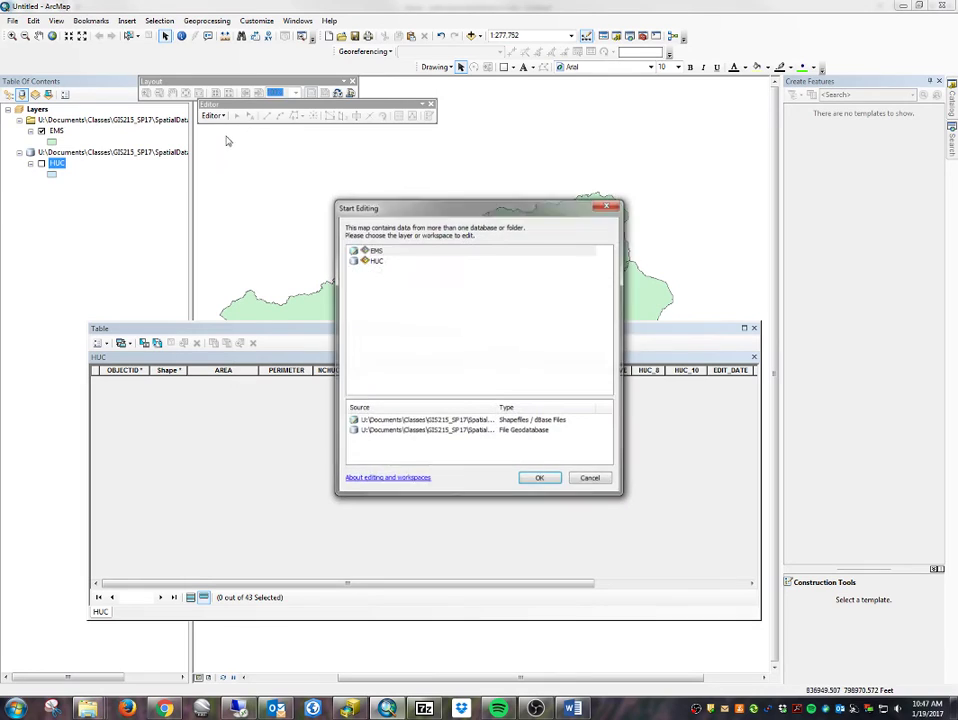
left_click(380, 249)
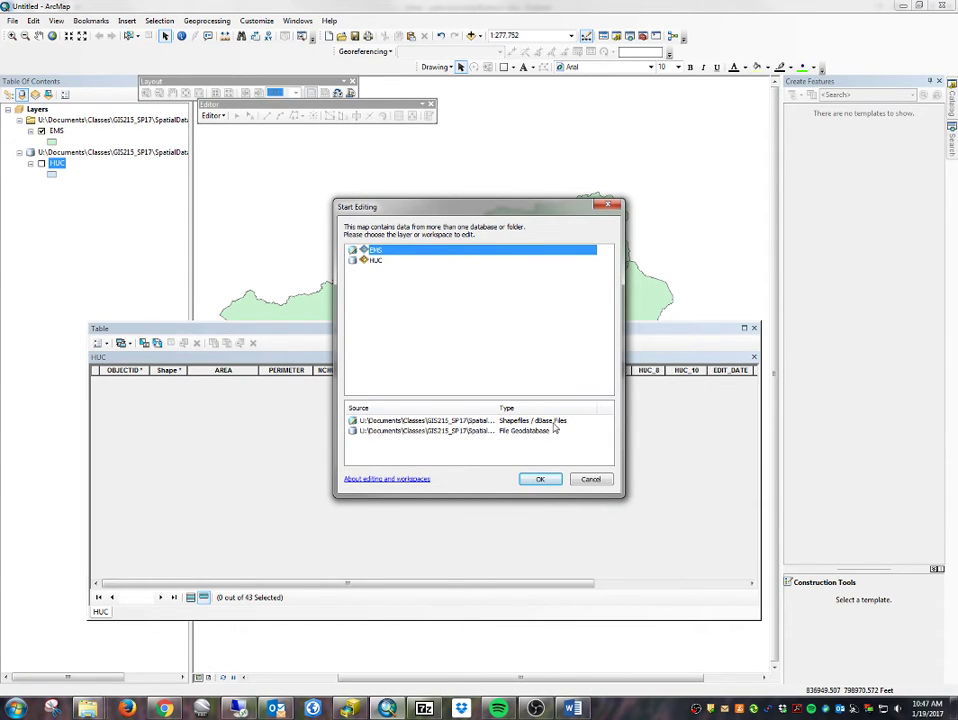
left_click(545, 479)
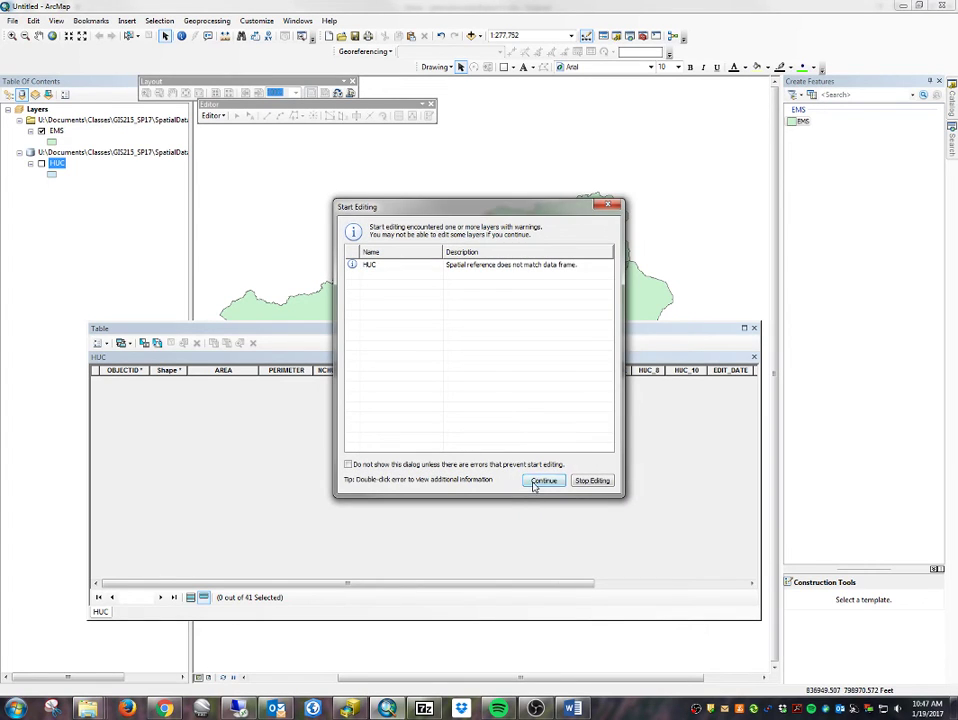
left_click(540, 474)
left_click_drag(443, 331, 392, 347)
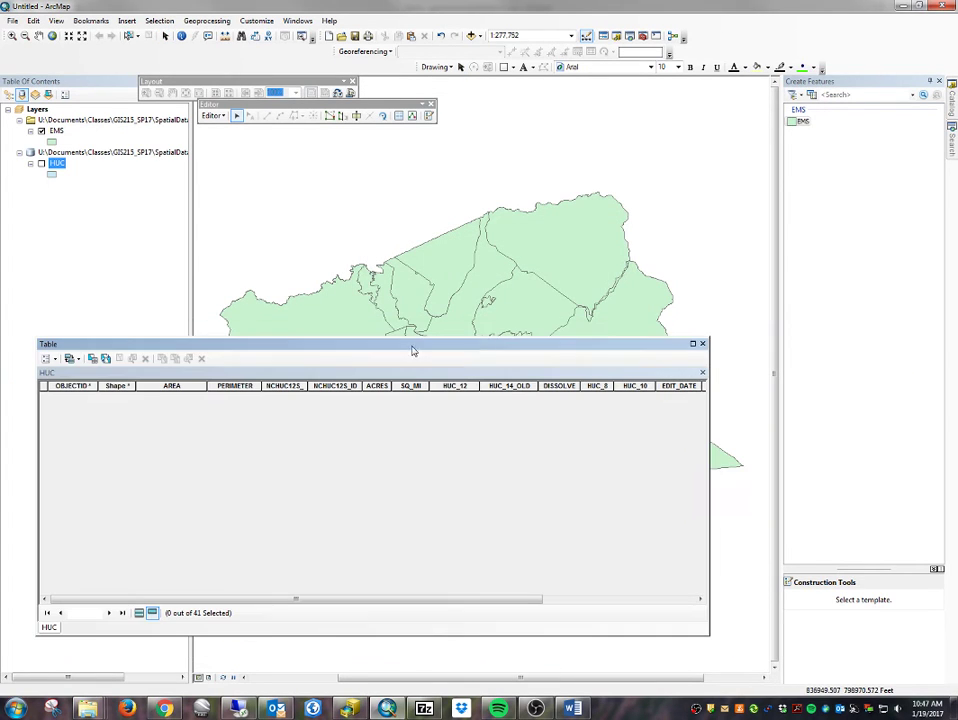
Select the large EMS polygon on the northern edge of the map and replace the HUC attribute table with the EMS one
left_click(552, 256)
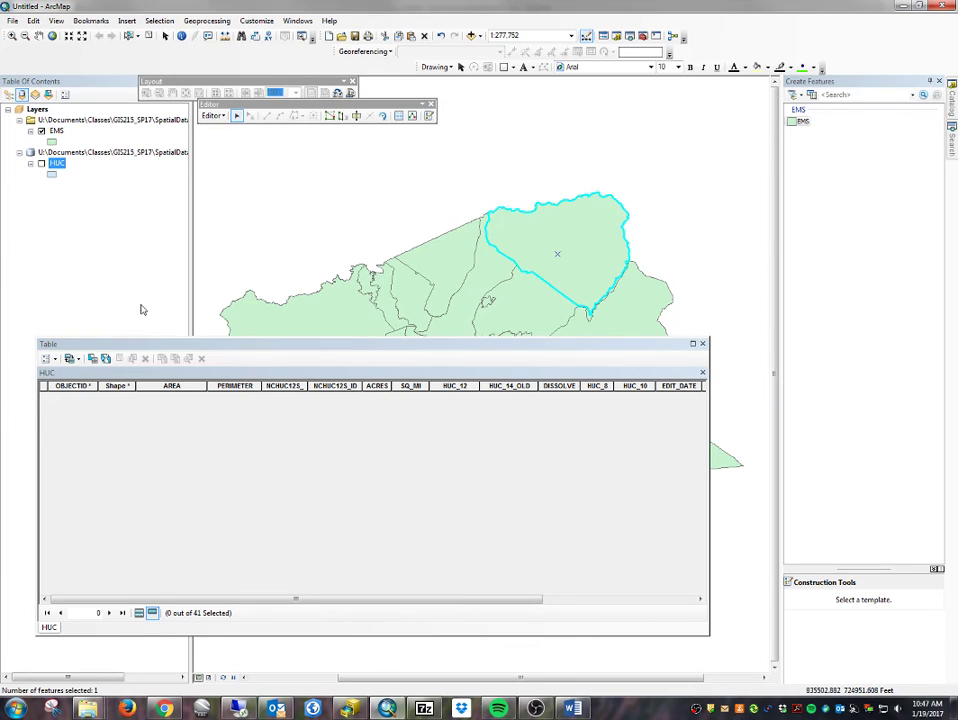
left_click(702, 344)
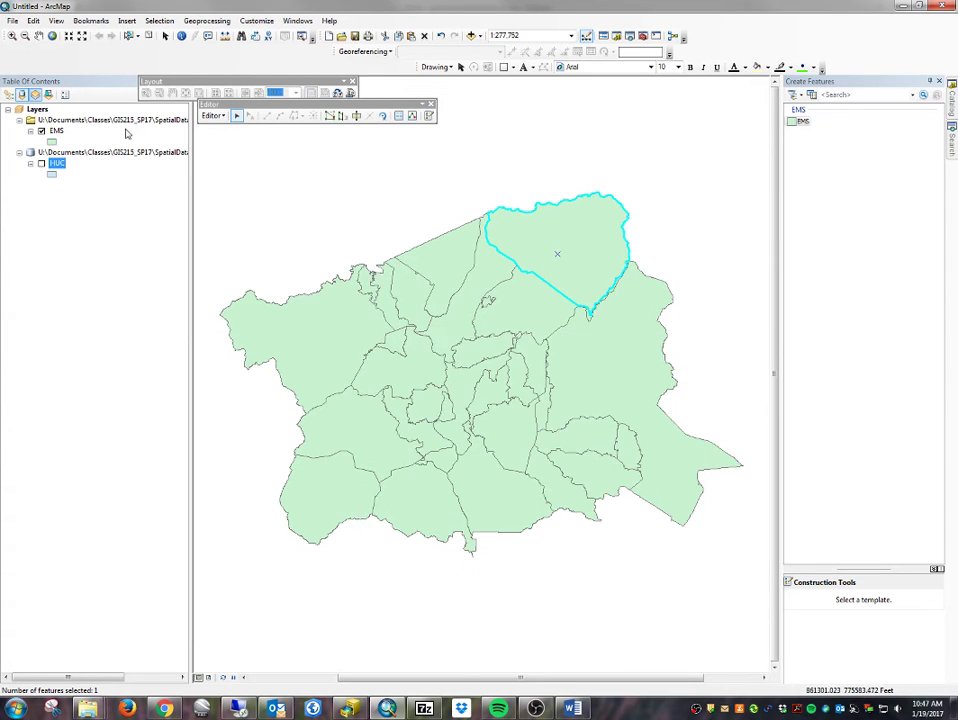
left_click(56, 131)
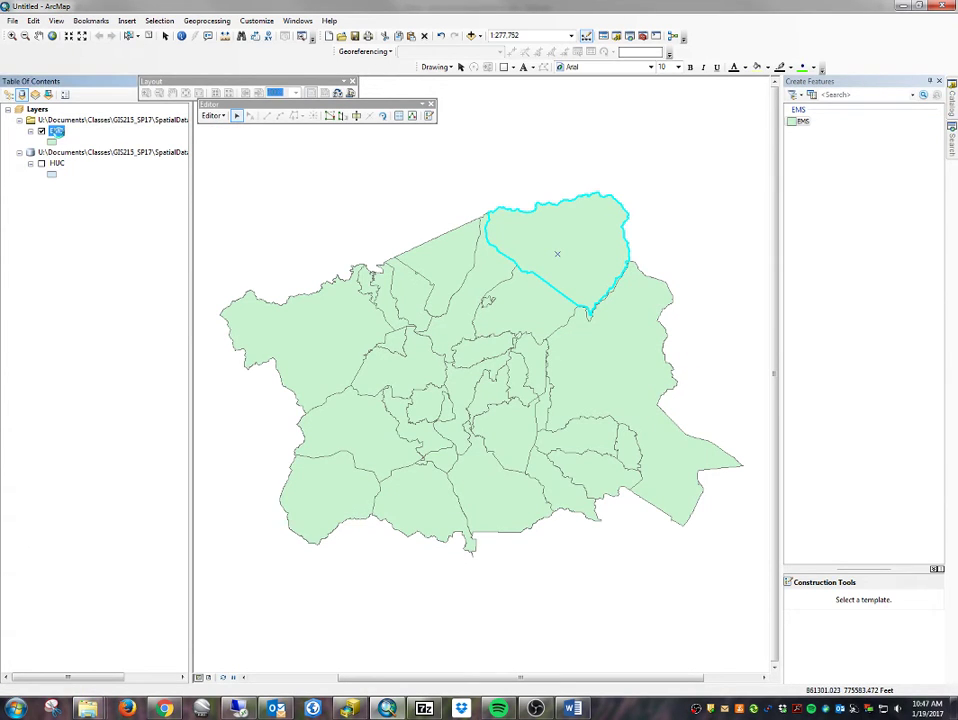
key("Escape")
double_click(57, 131)
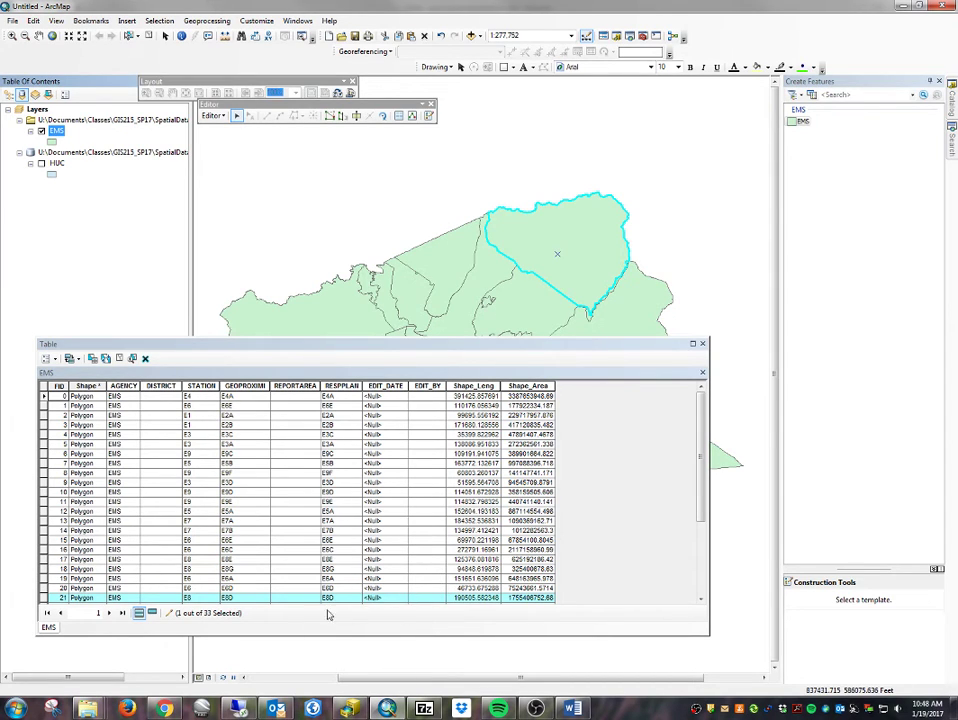
Cut the selected northern EMS polygon in two with a multi-segment line running from north to south
left_click(266, 115)
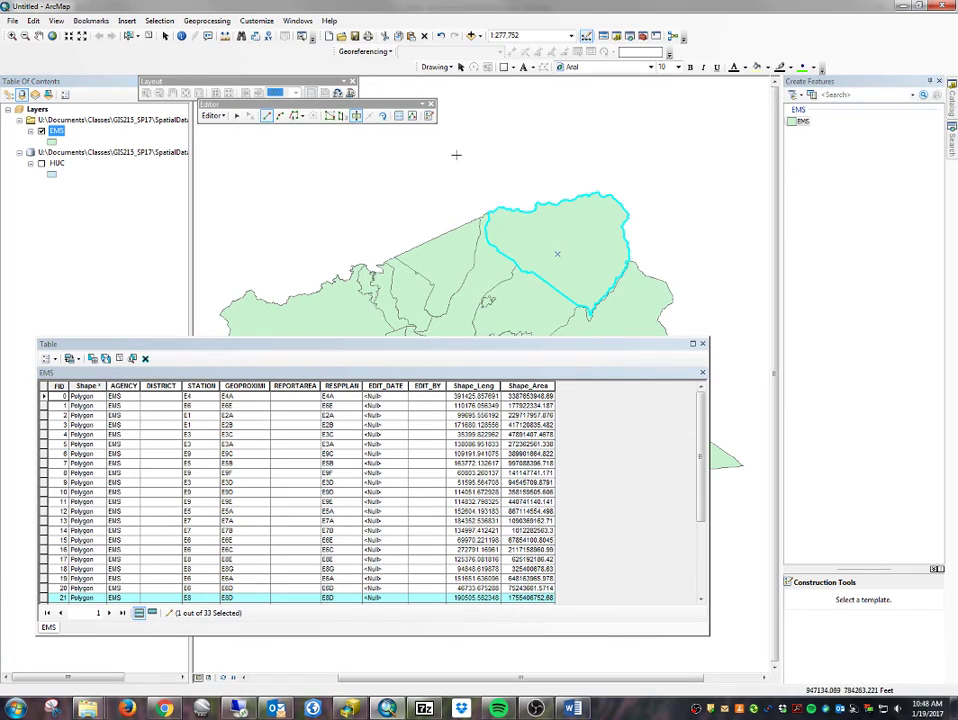
left_click(543, 189)
left_click(554, 213)
left_click(551, 224)
left_click(551, 246)
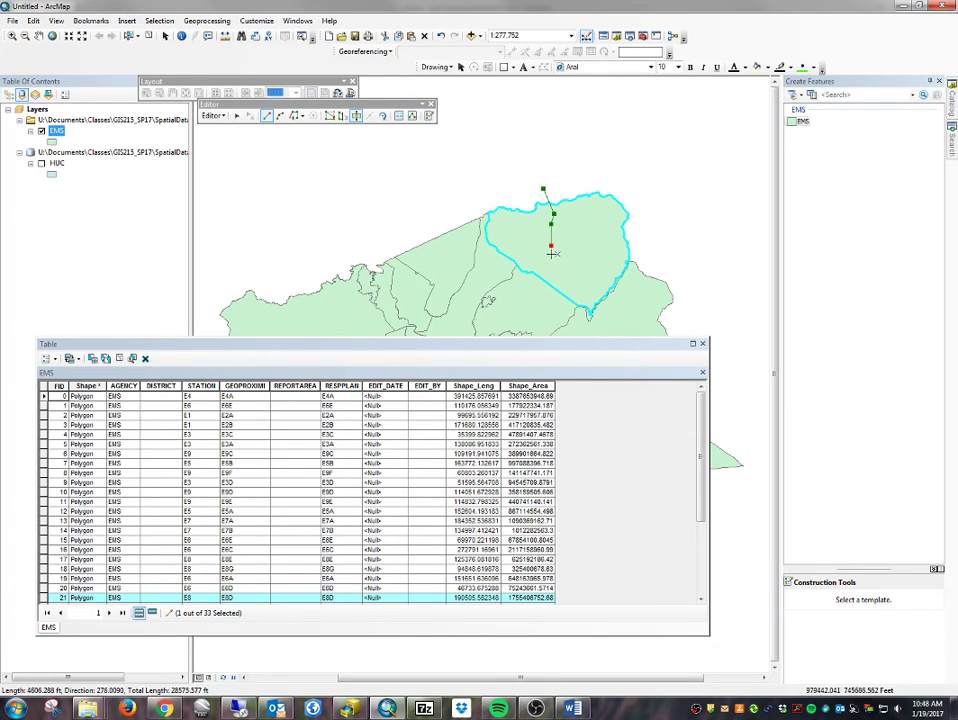
left_click(552, 258)
left_click(557, 279)
left_click(557, 291)
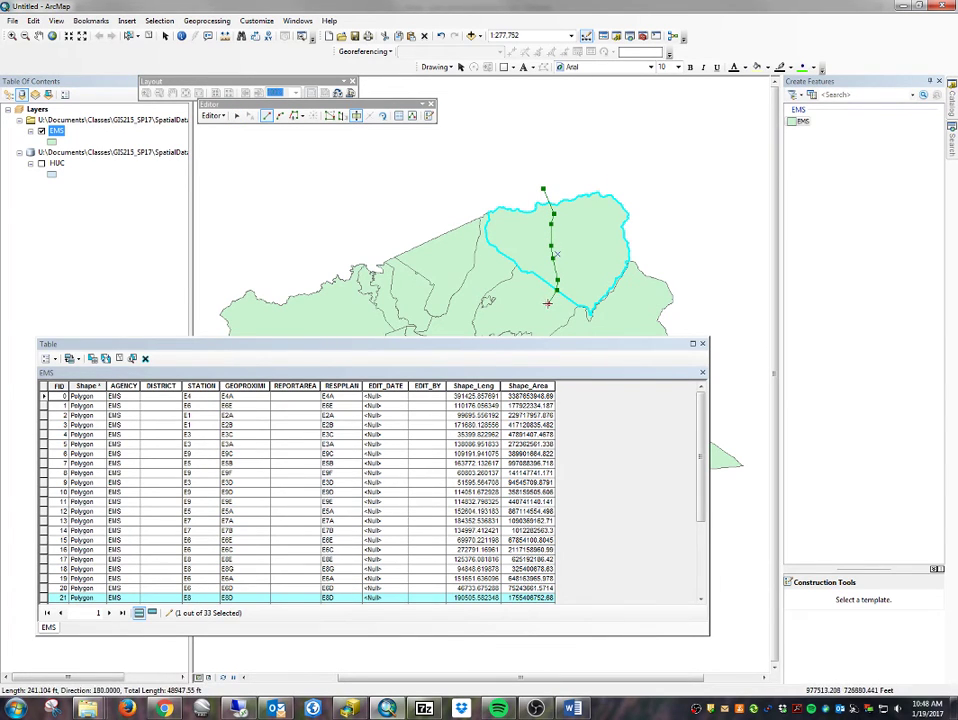
left_click(547, 302)
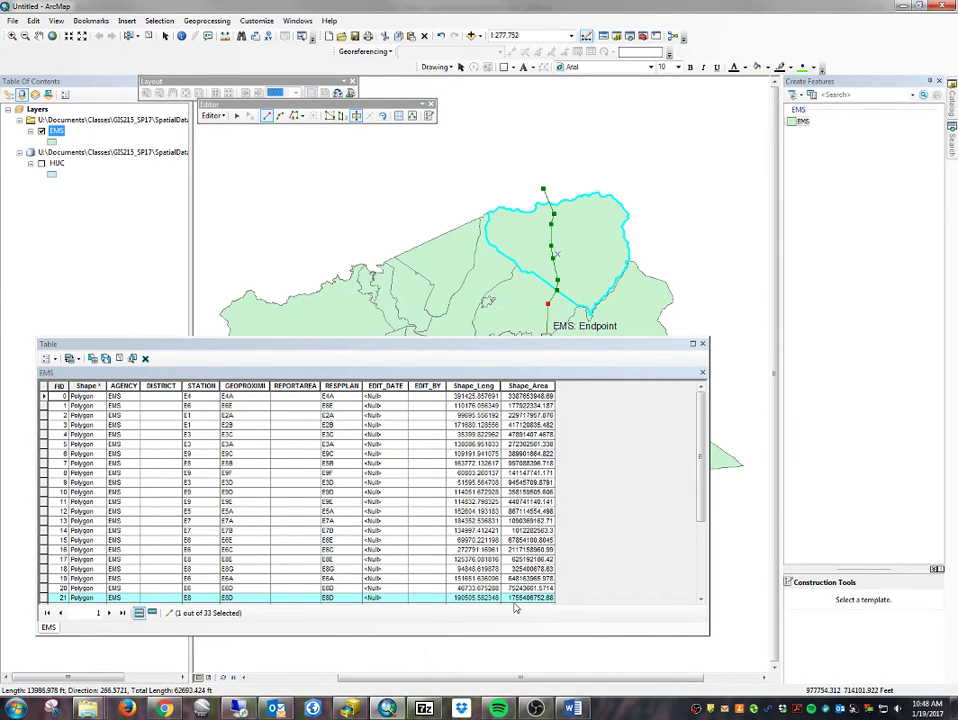
double_click(544, 309)
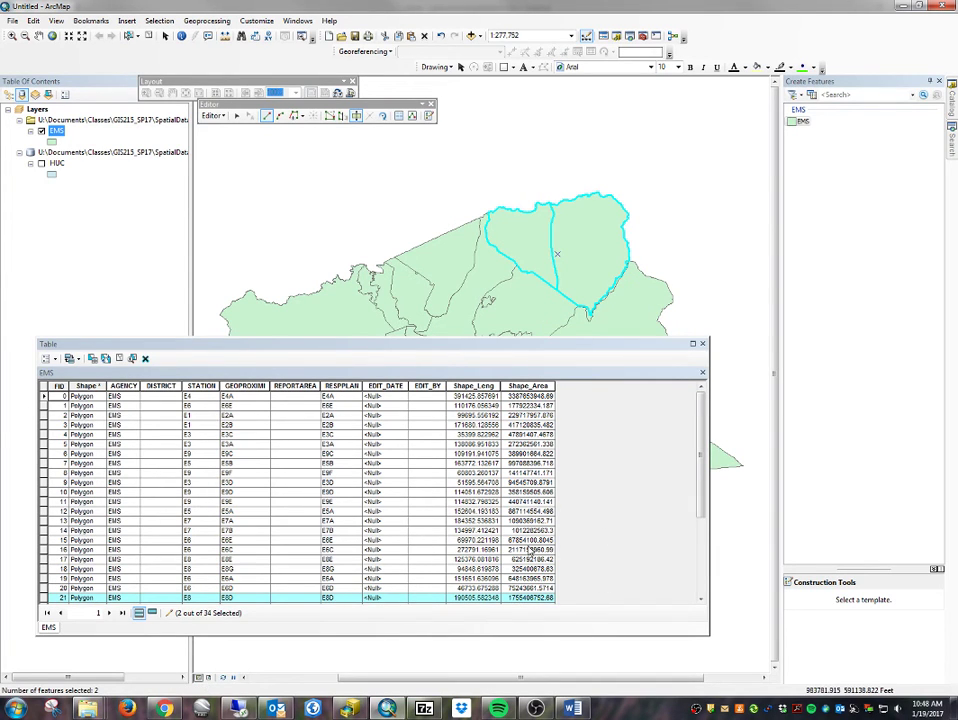
Reselect both halves of the cut EMS polygon and calculate their Shape_Area geometry as area in Square Feet US, for selected records only
scroll(420, 580, "down", 1)
scroll(424, 581, "down", 3)
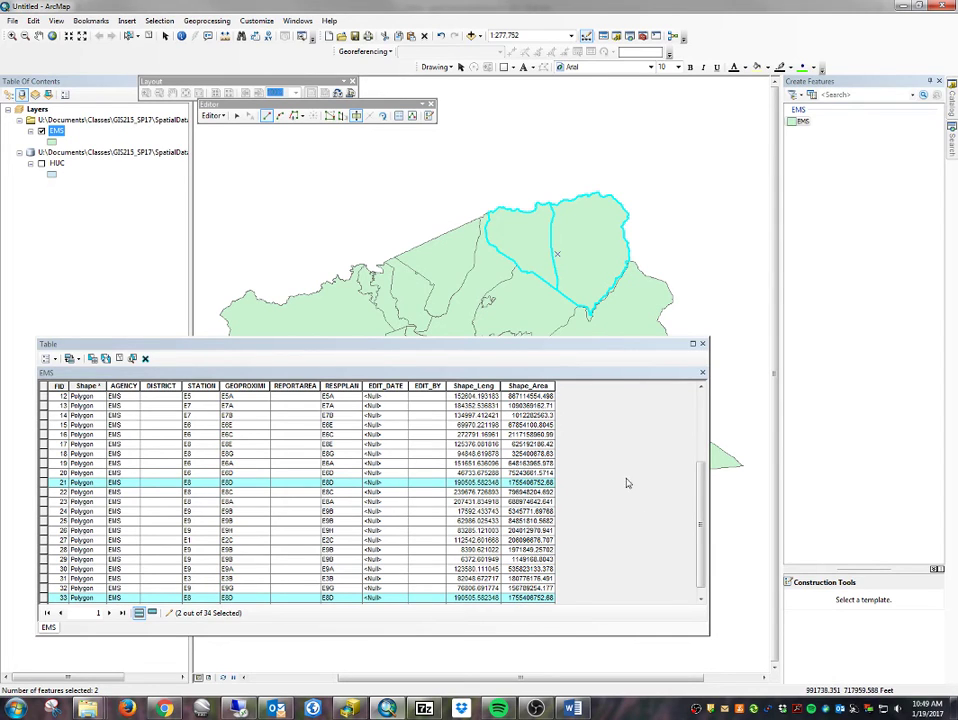
left_click(119, 359)
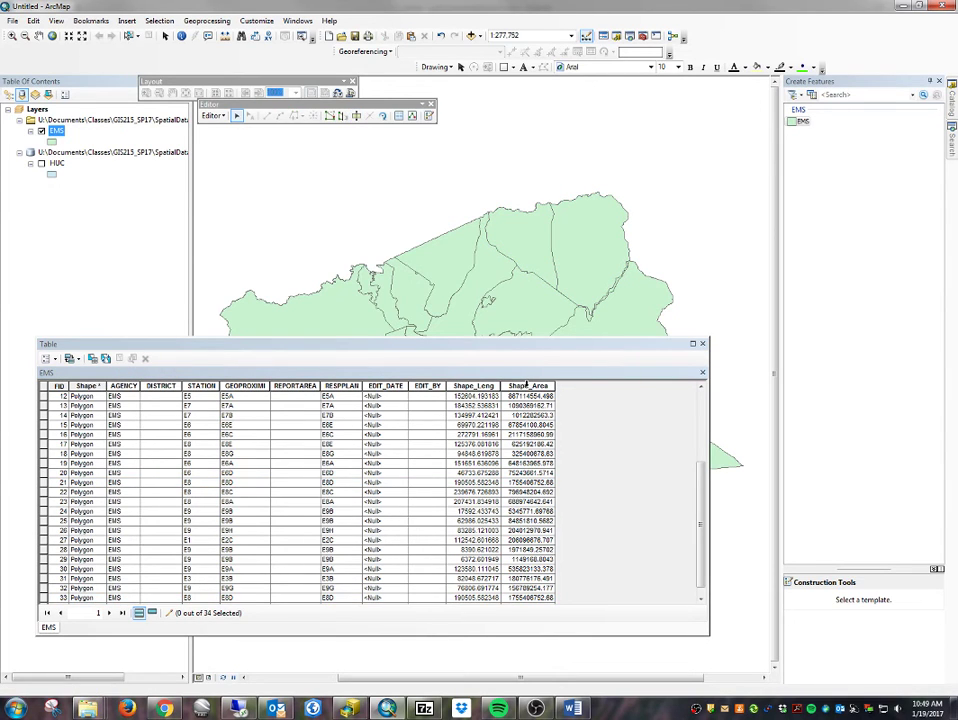
left_click_drag(537, 259, 572, 272)
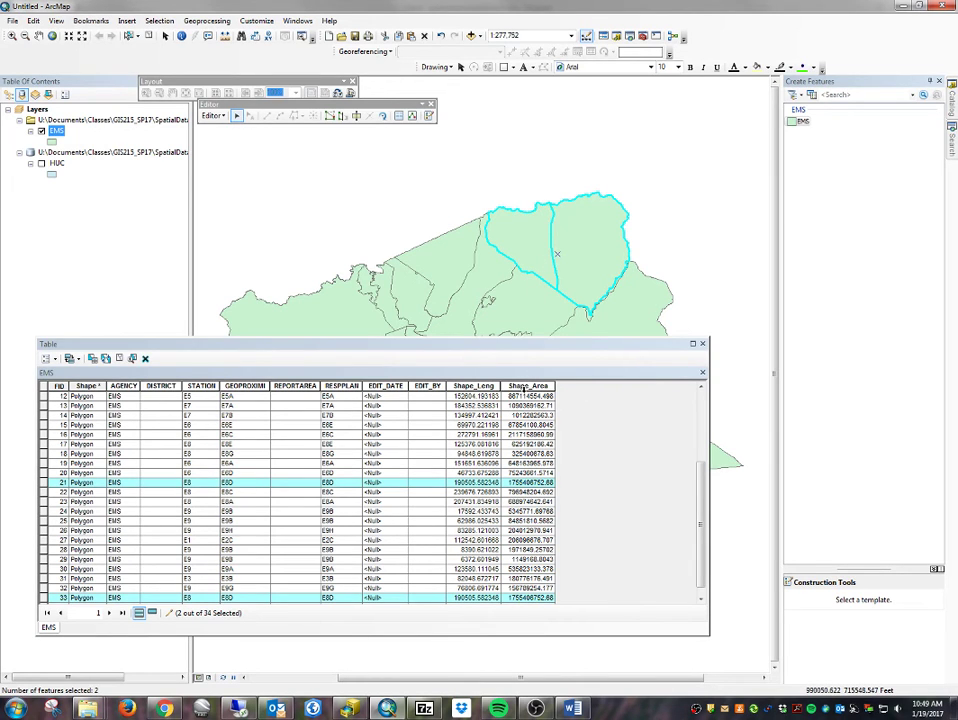
right_click(524, 387)
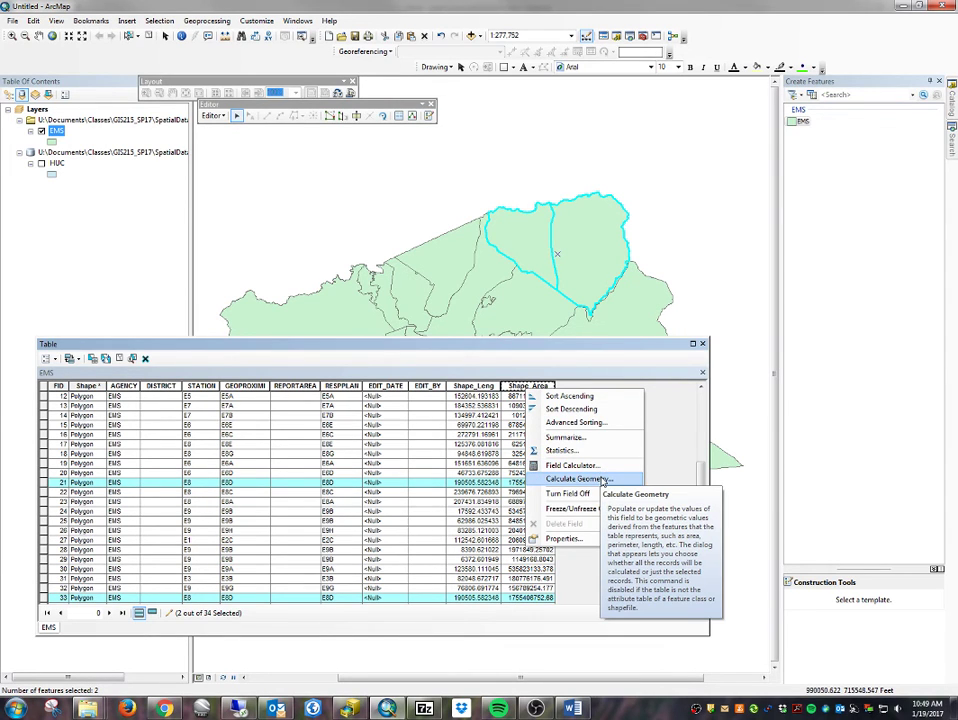
left_click(600, 480)
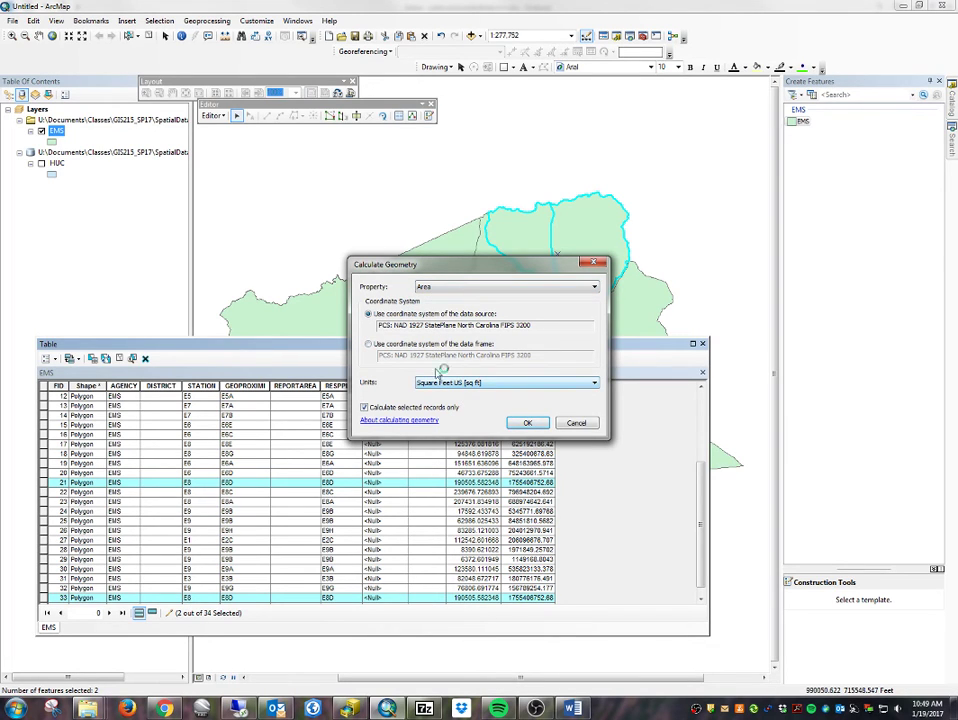
left_click_drag(420, 264, 230, 145)
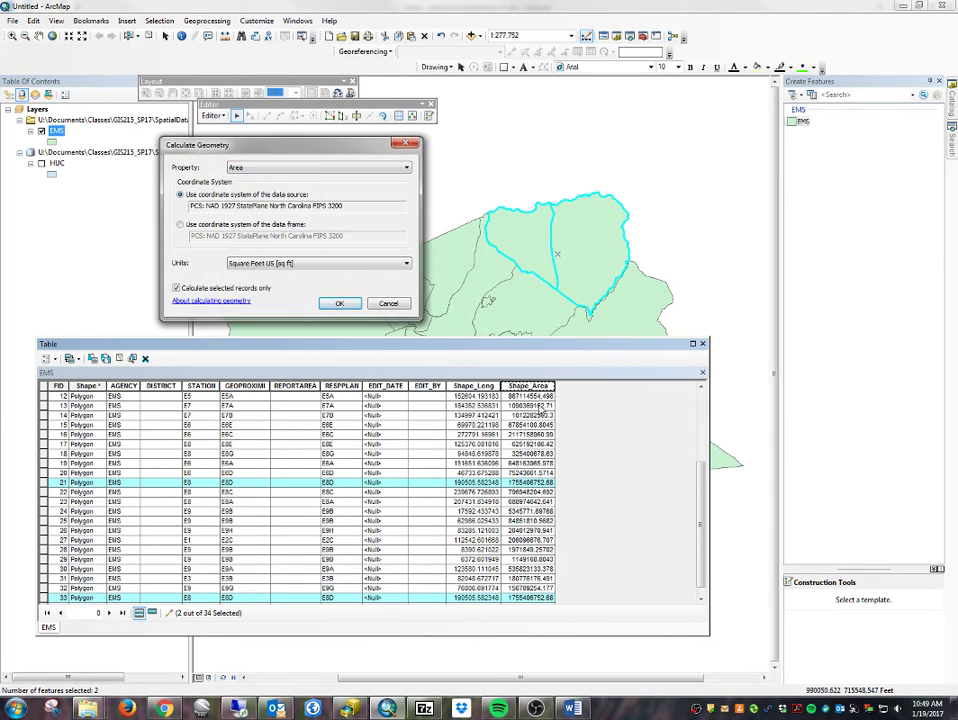
left_click(340, 303)
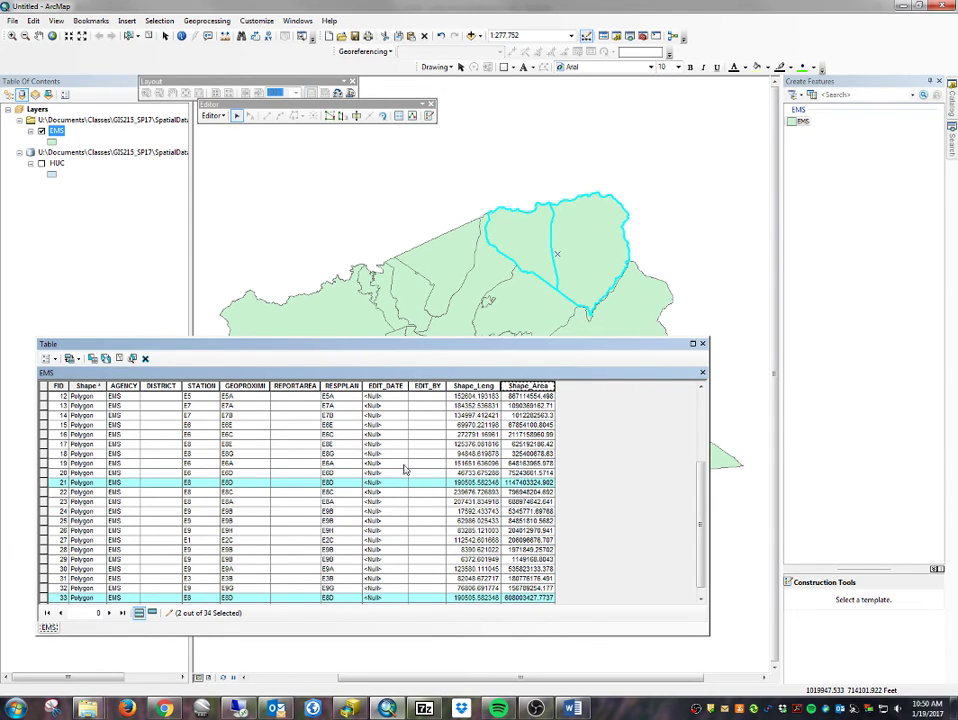
Clear the selection in the EMS table and stop the edit session without saving the edits
left_click(106, 360)
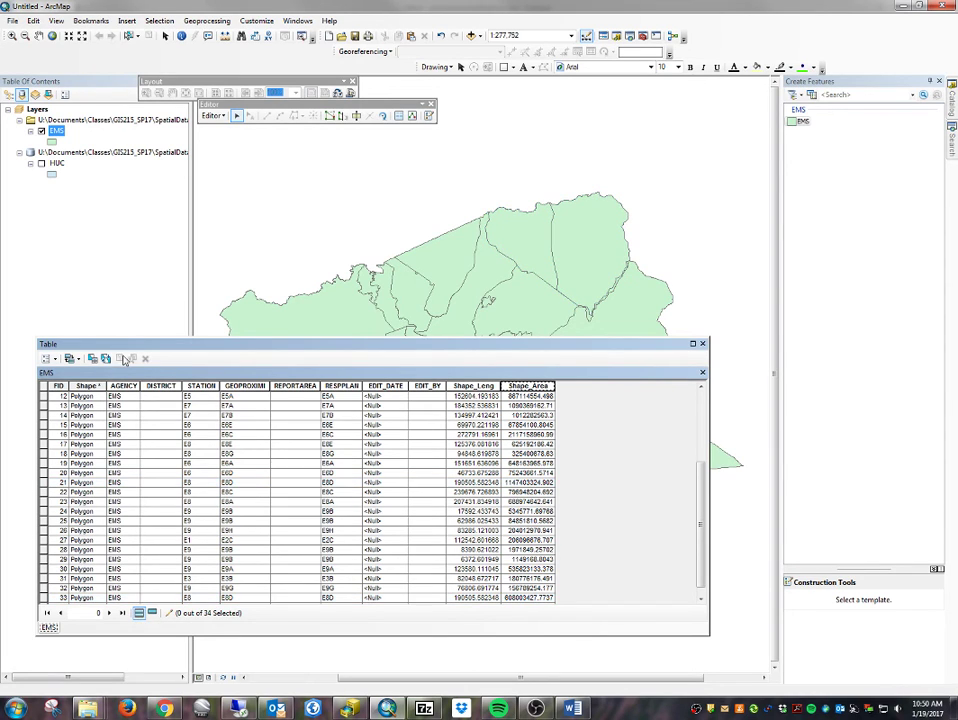
left_click(47, 359)
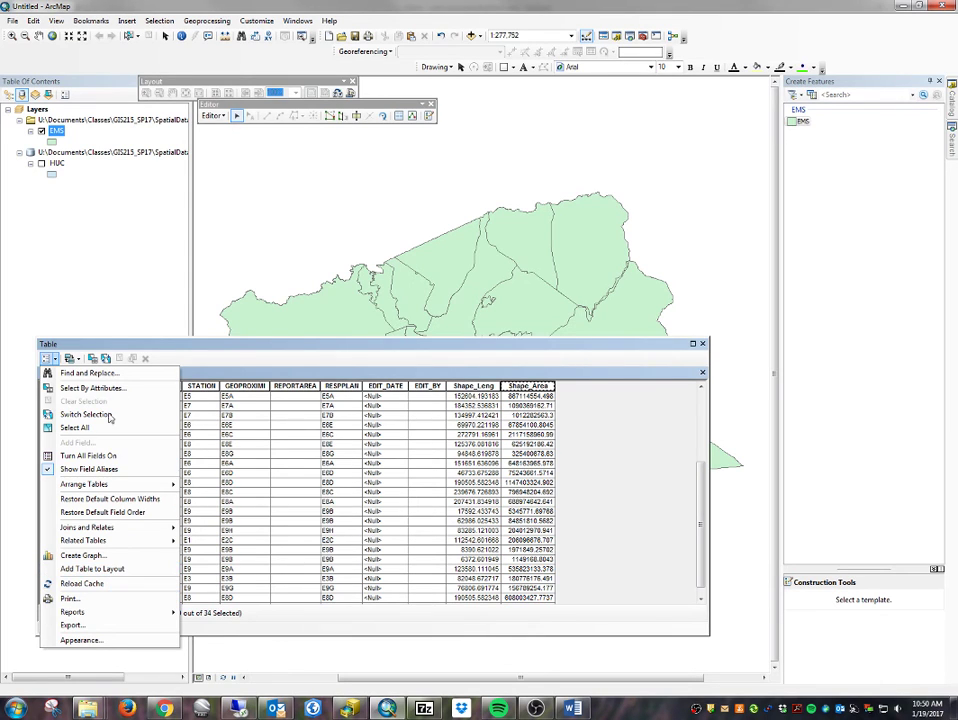
left_click(213, 115)
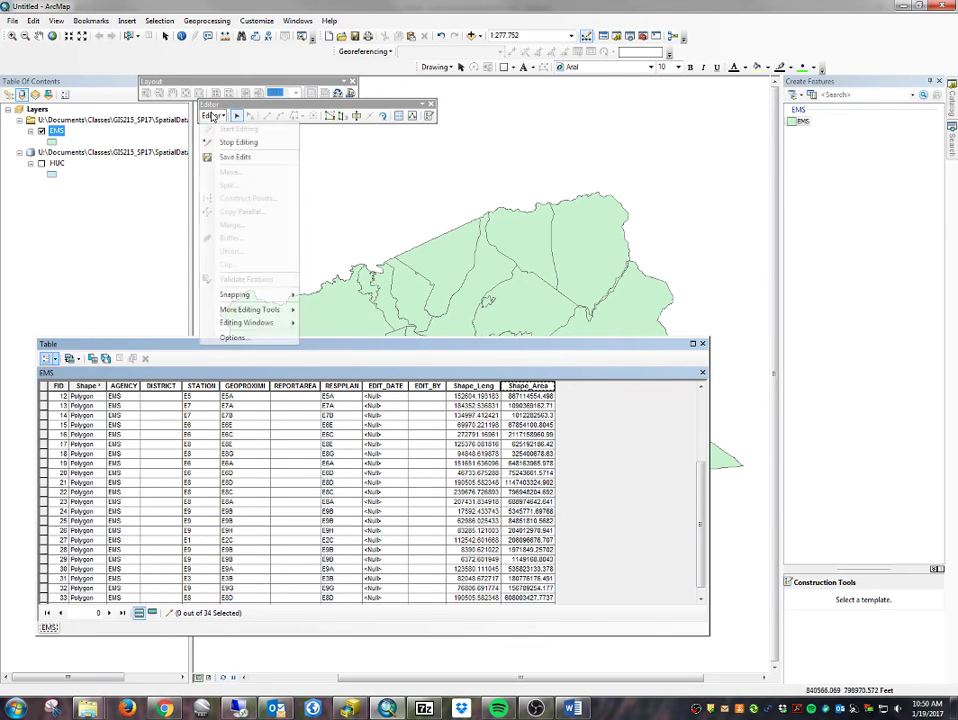
left_click(236, 143)
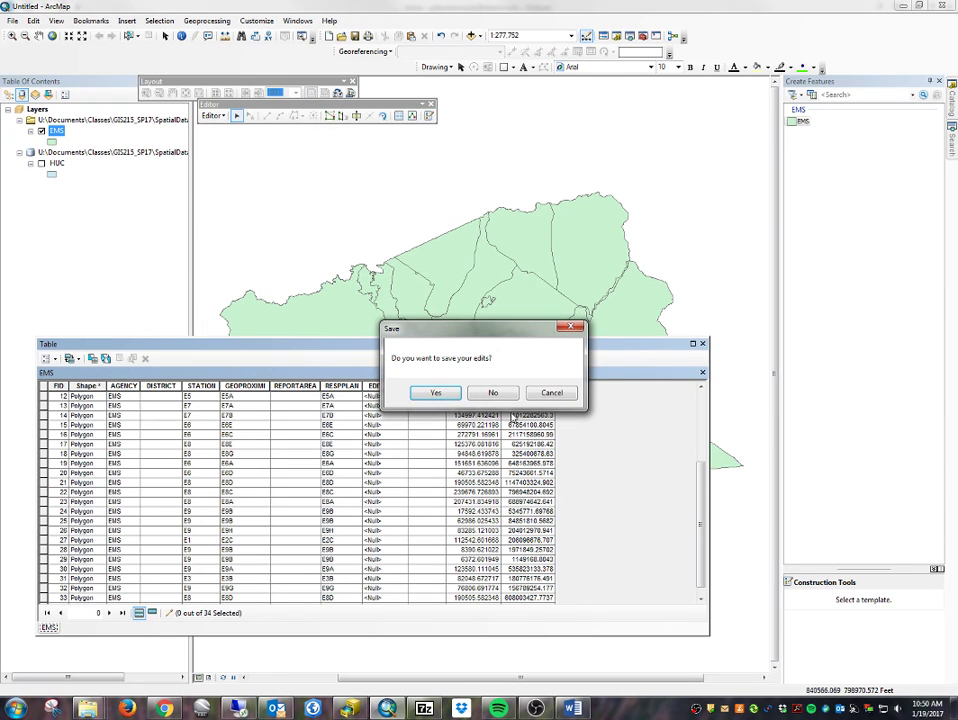
left_click(494, 392)
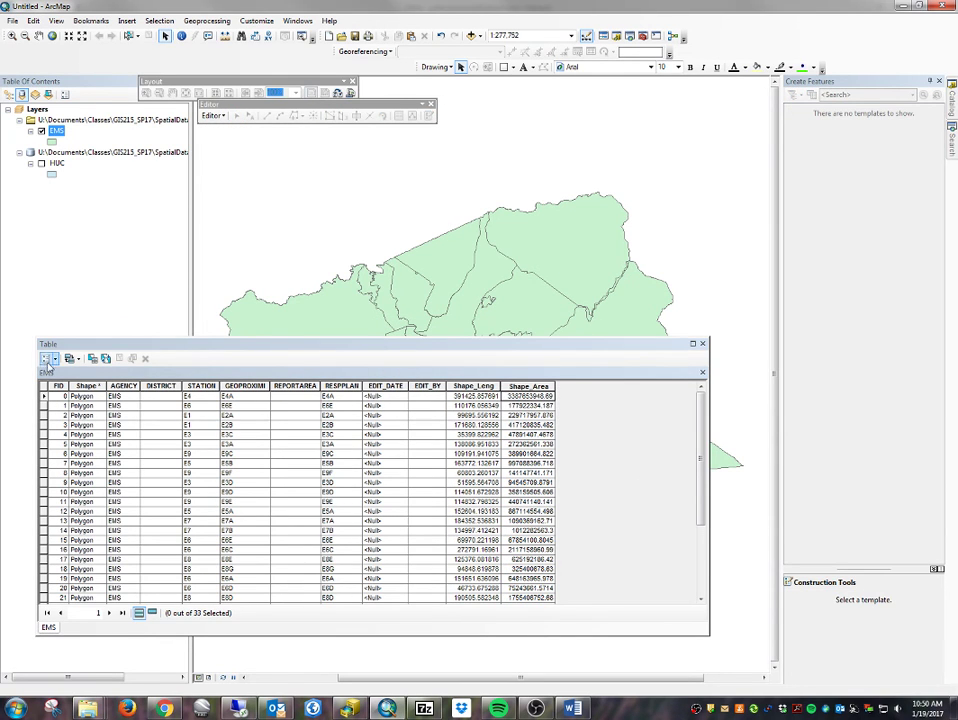
Add a Float field named Acres to the EMS table with precision 10 and scale 3
left_click(55, 361)
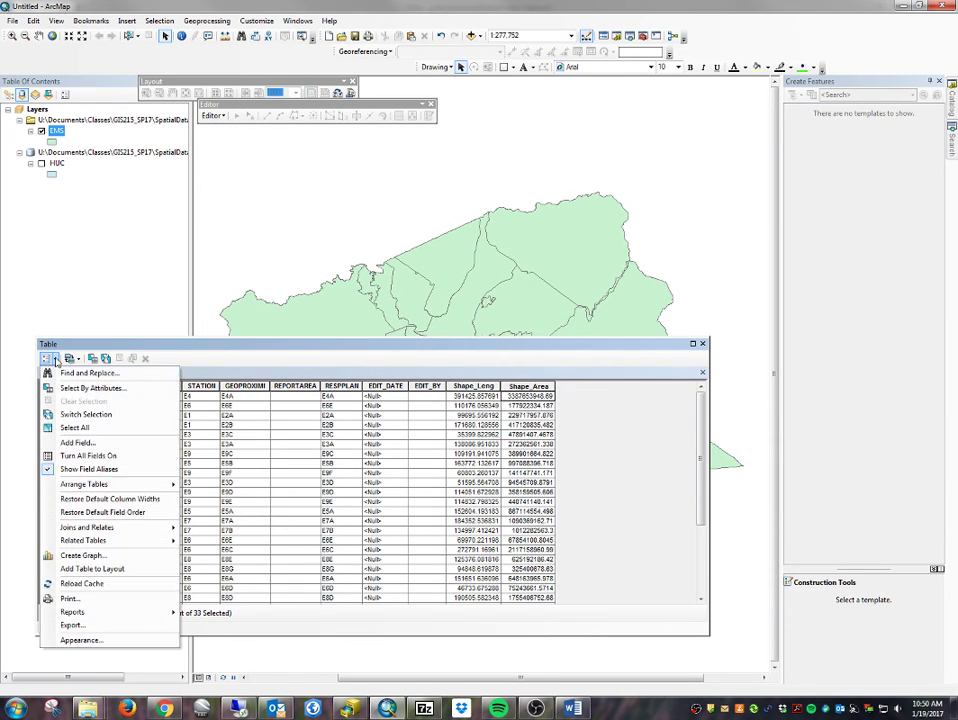
left_click(78, 443)
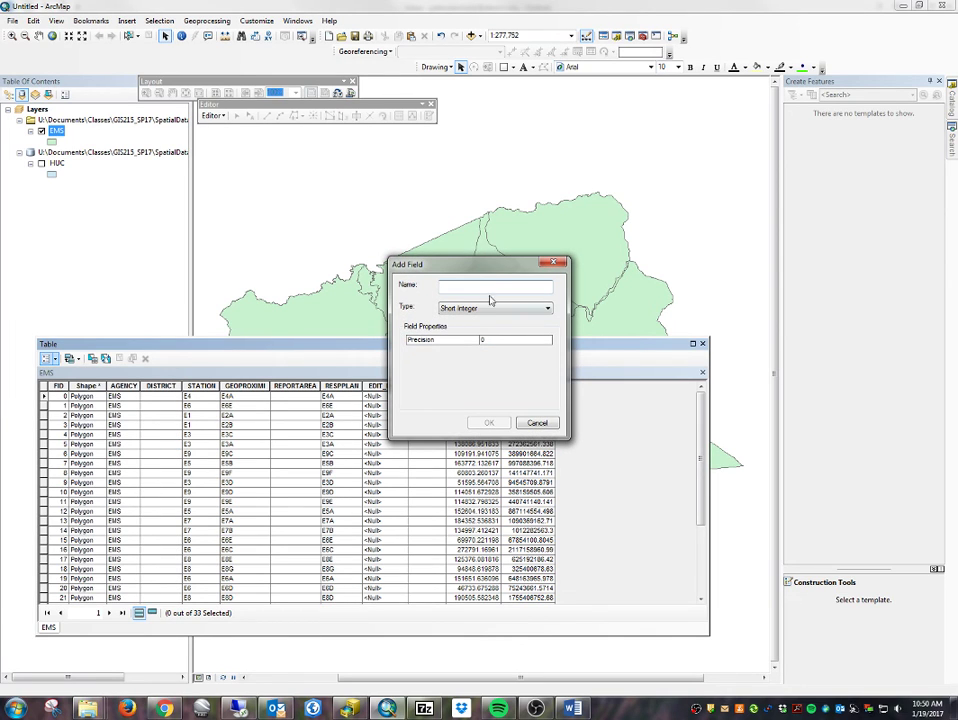
type("Acres")
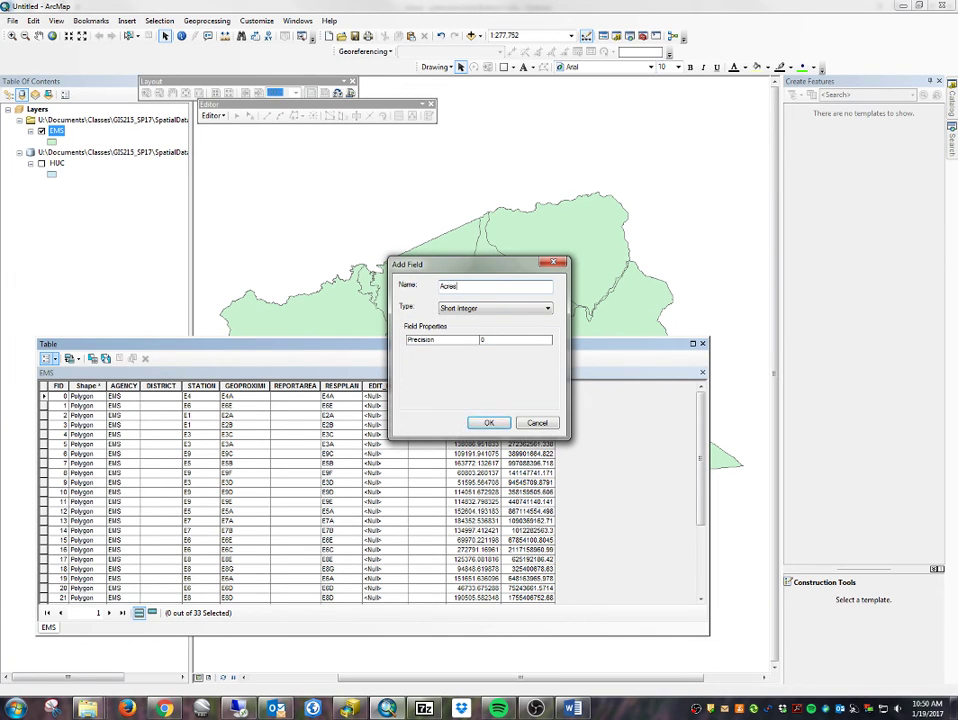
left_click(495, 309)
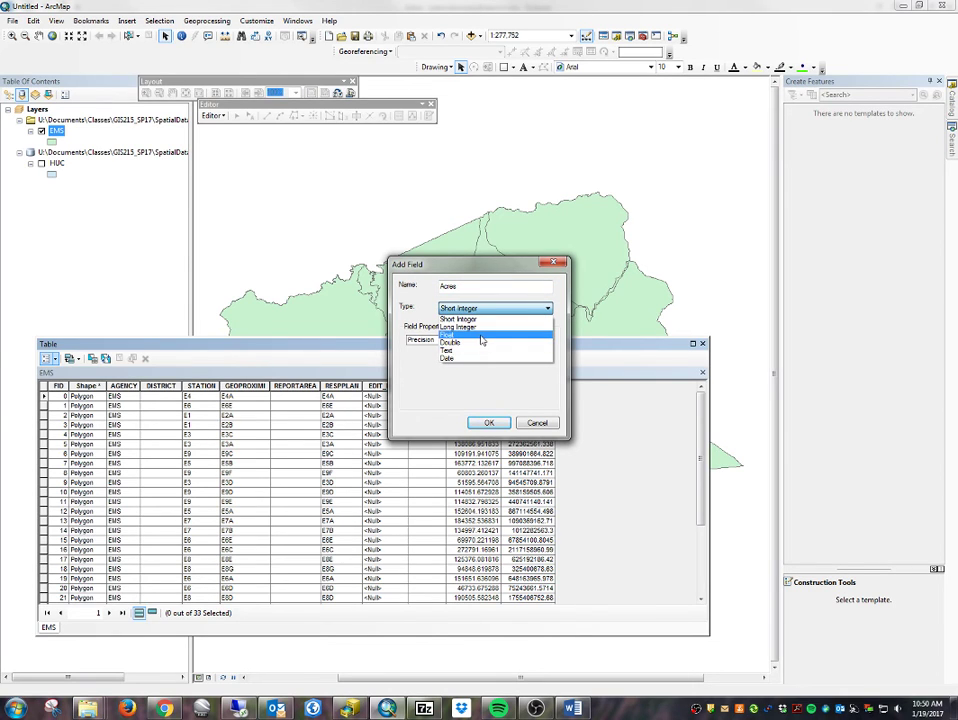
left_click(481, 341)
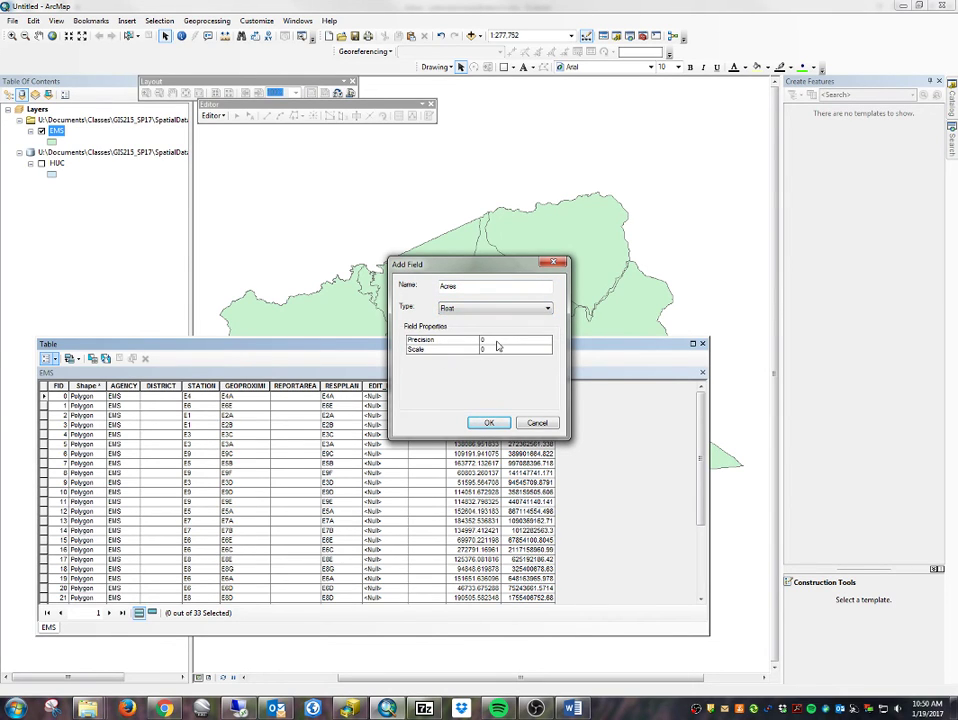
left_click(492, 348)
type("3")
key("Return")
type("8")
key("Return")
key("BackSpace")
type("10")
left_click(489, 422)
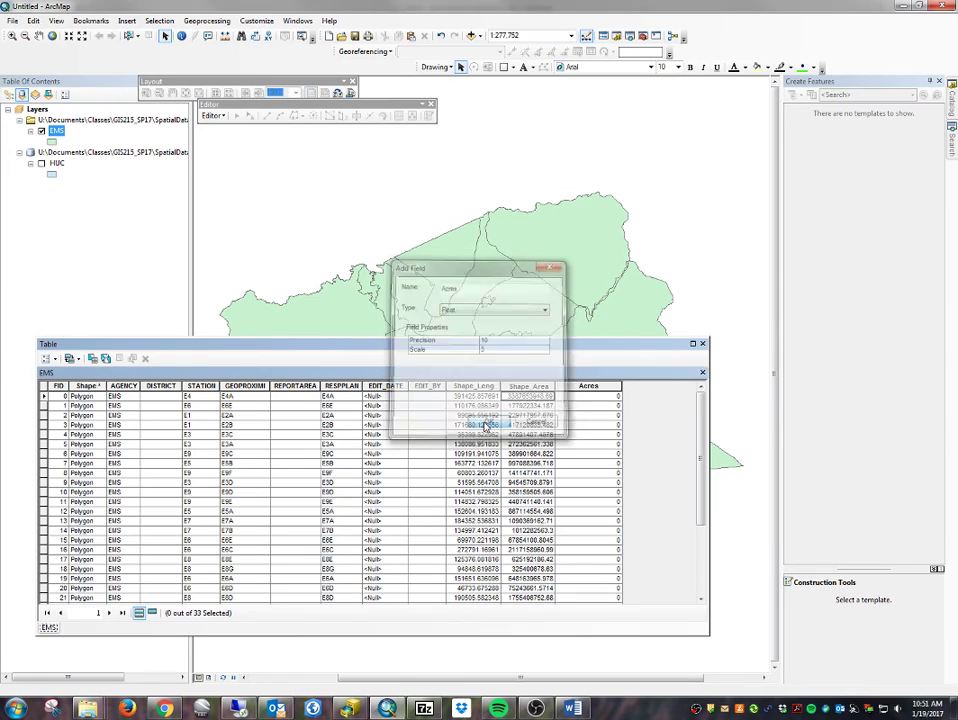
Fill the Acres field by calculating each polygon's area in Acres US outside an edit session, using the data source's coordinate system
left_click(599, 386)
right_click(602, 394)
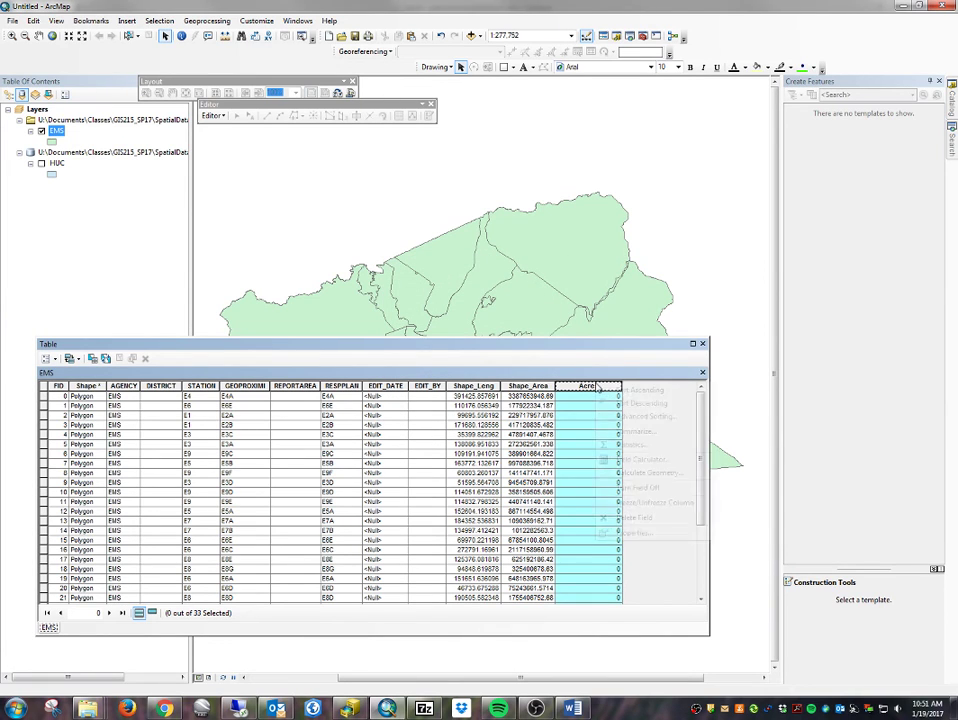
left_click(664, 478)
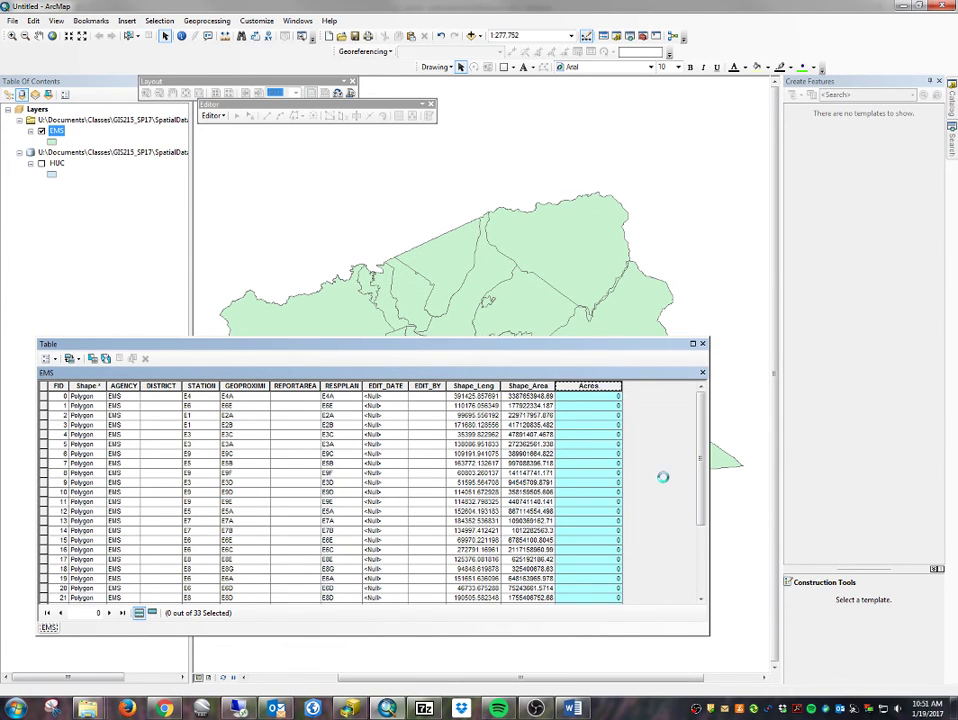
left_click(455, 375)
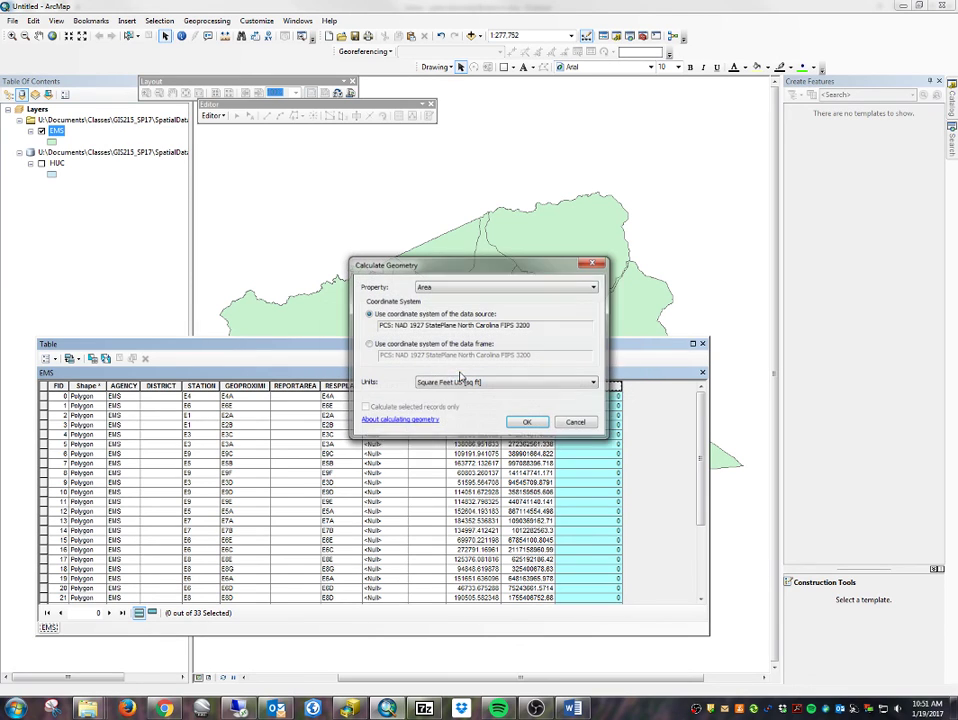
left_click(437, 289)
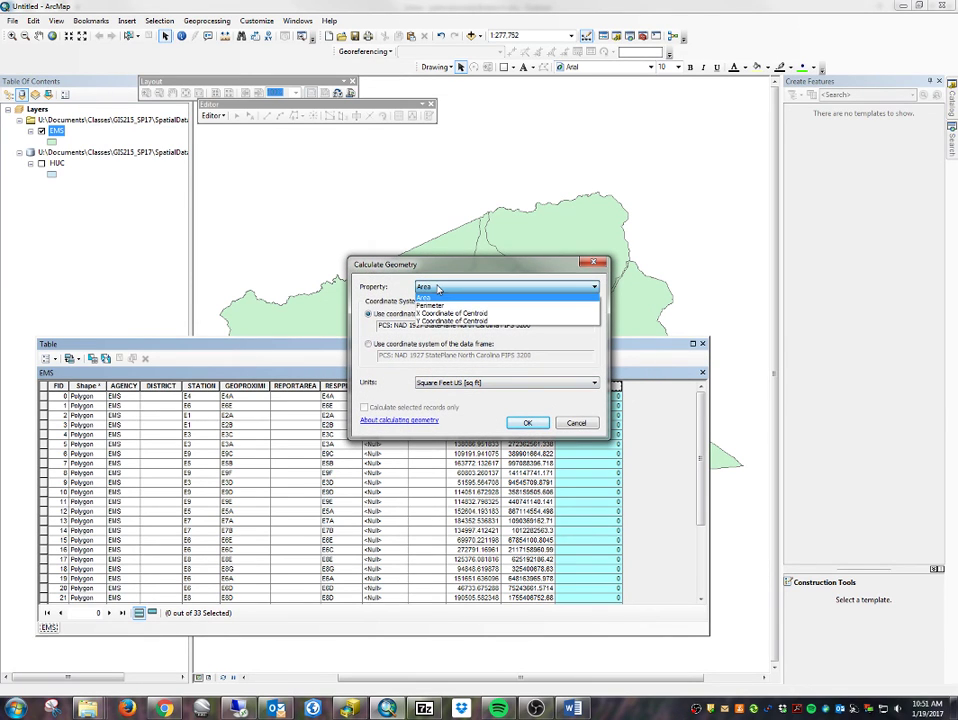
left_click(437, 289)
left_click(453, 382)
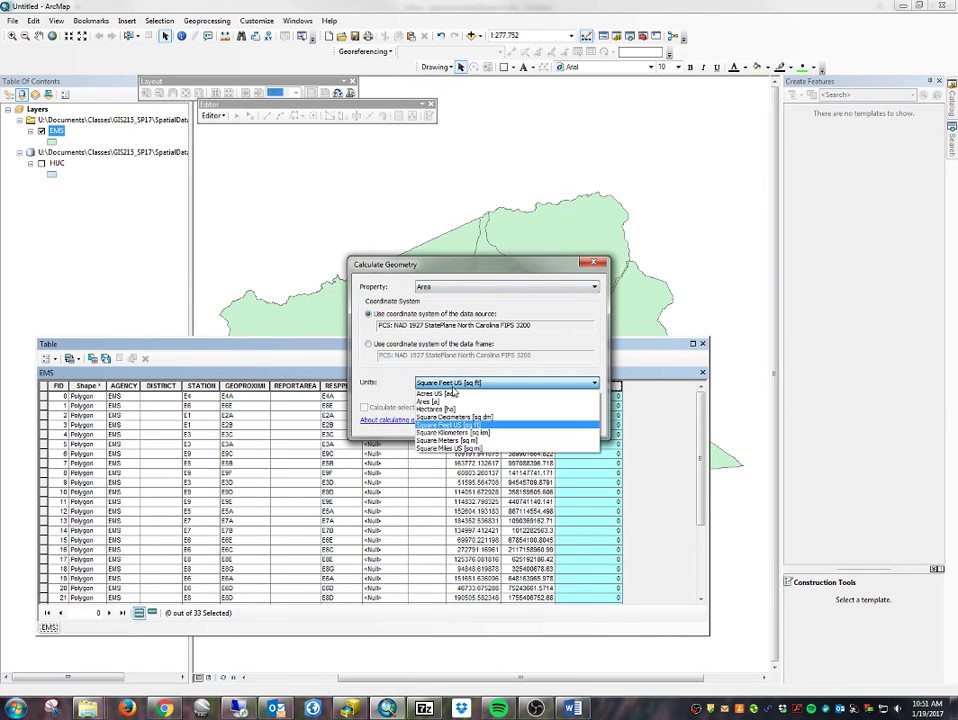
left_click(453, 393)
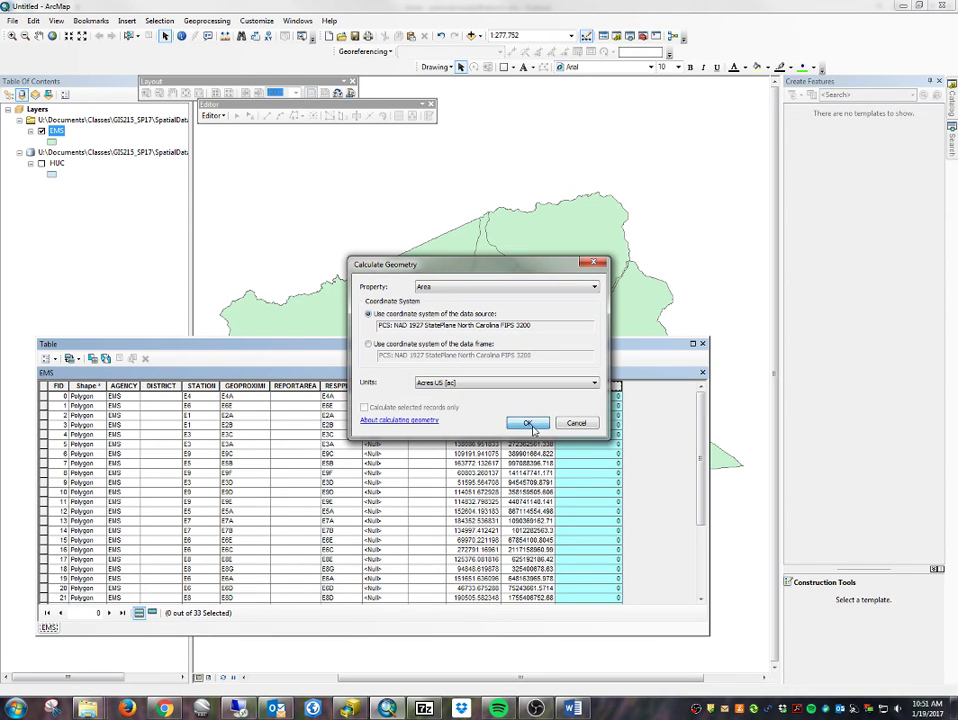
left_click(529, 423)
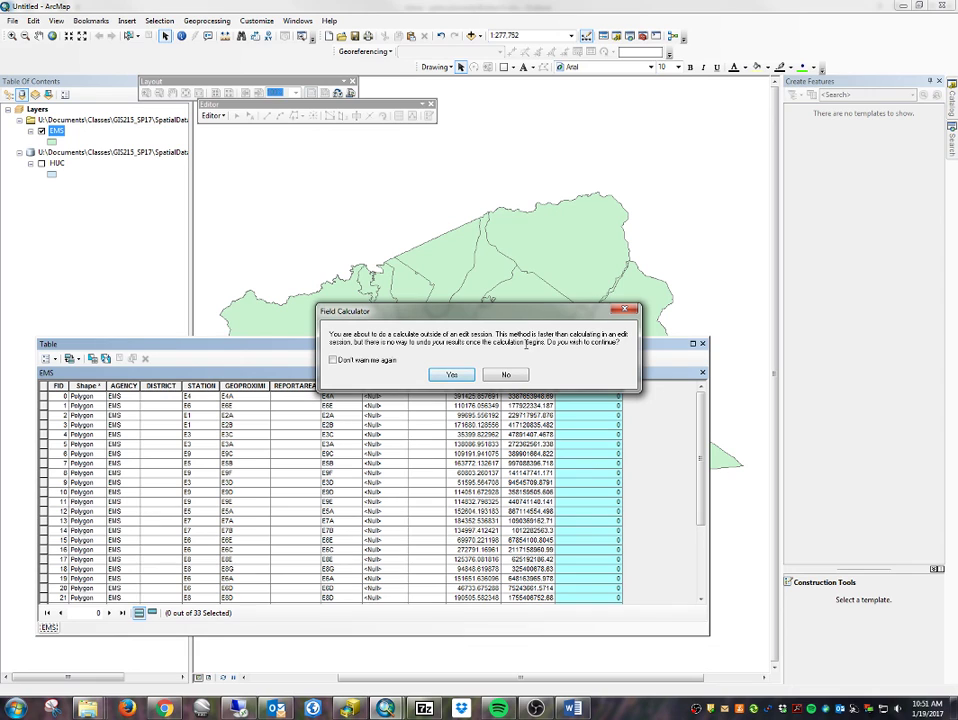
left_click(452, 375)
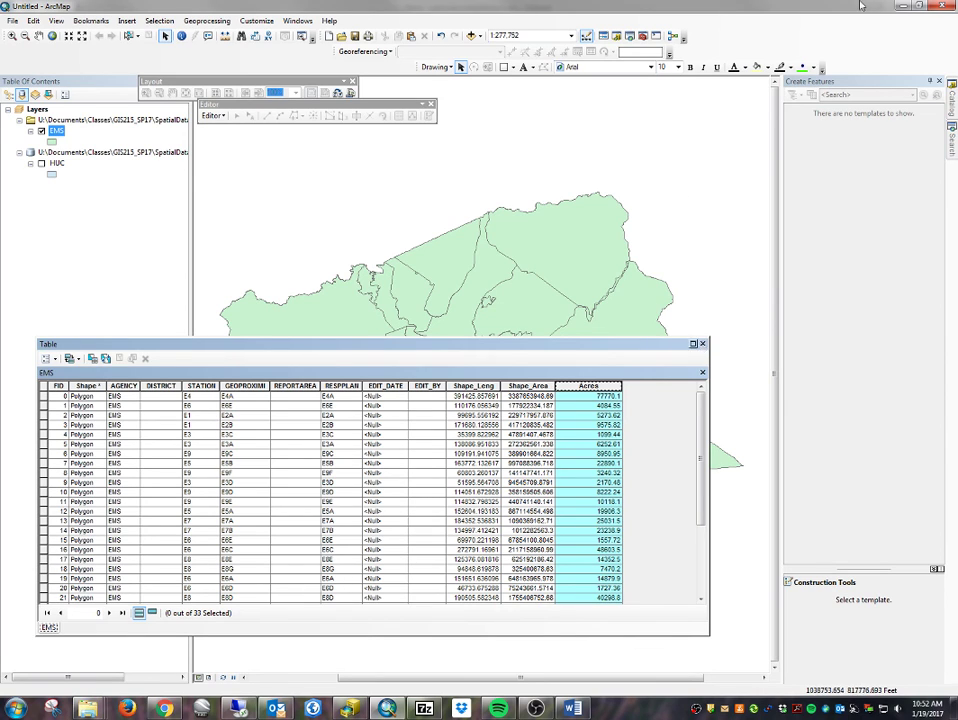
Move the EMS attribute table aside, switch to ArcCatalog, expand the bunc_lulc coverage and try to preview its label feature class
left_click_drag(419, 347, 650, 114)
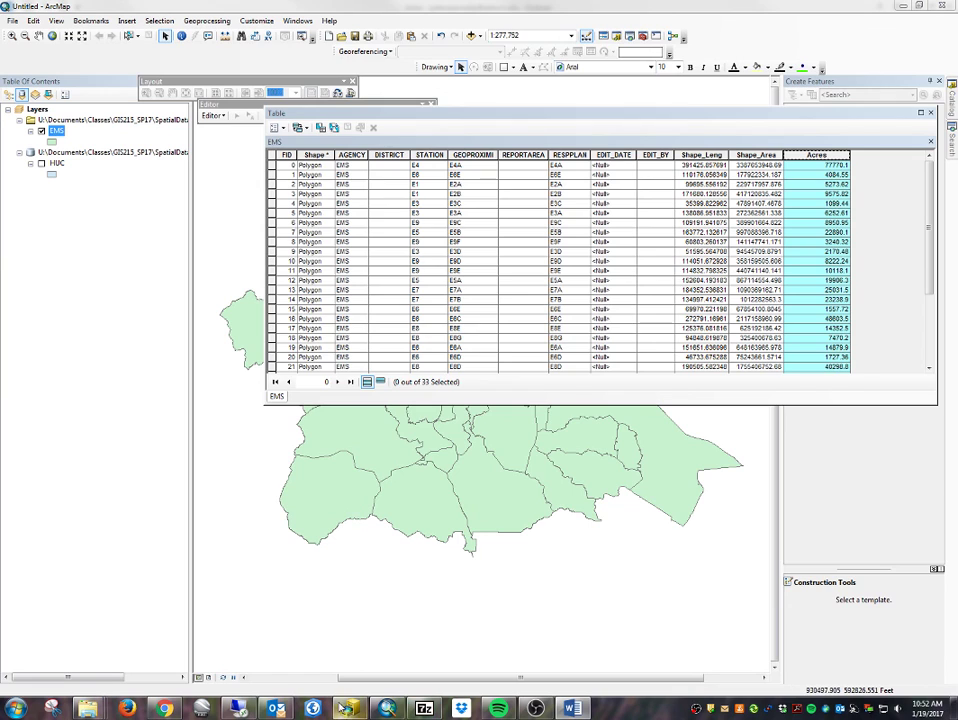
left_click(349, 708)
double_click(315, 278)
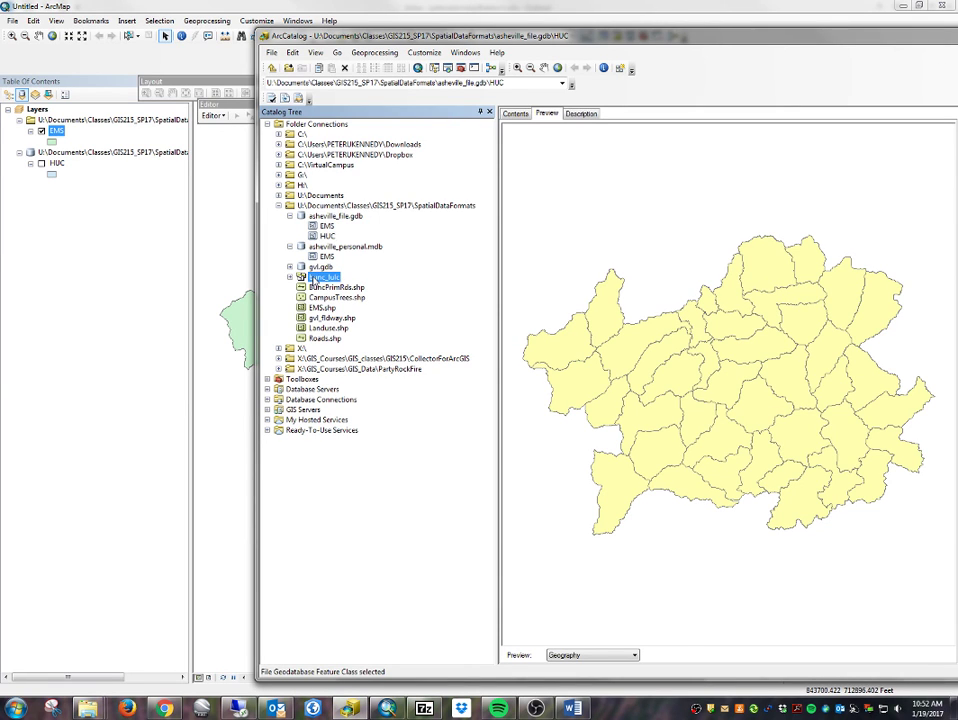
left_click(326, 298)
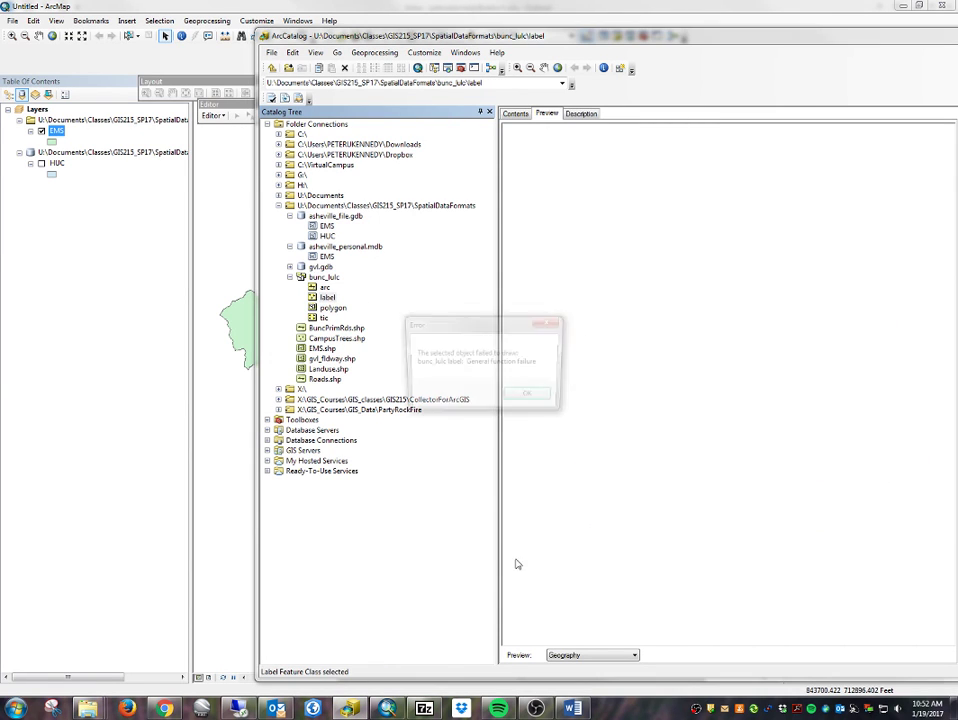
left_click(528, 398)
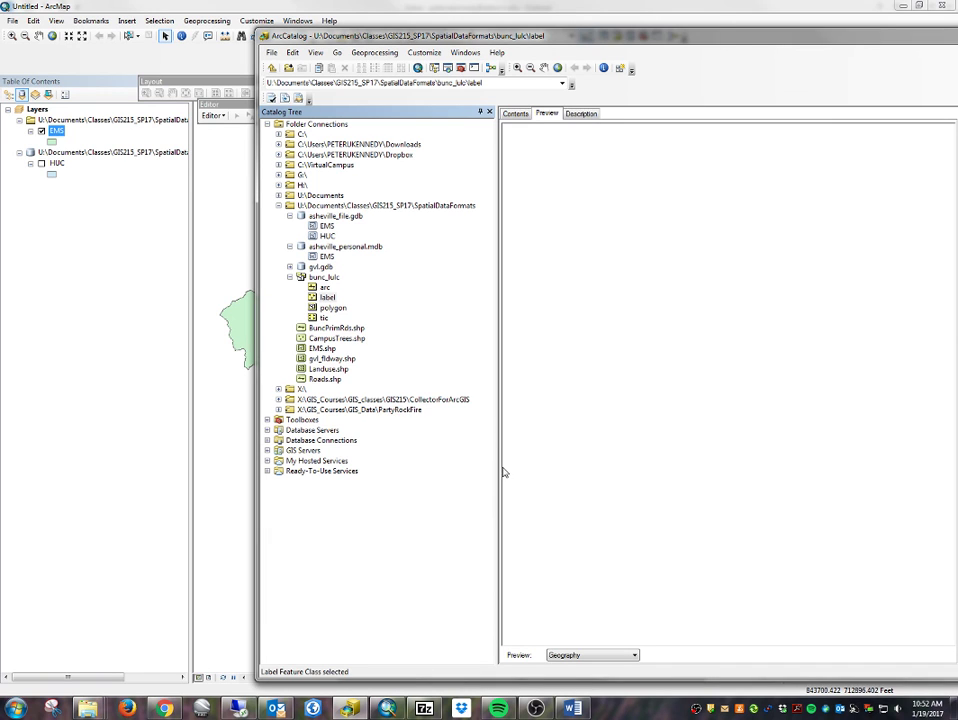
Preview the attribute tables of the bunc_lulc polygon and arc feature classes, including the polygon table's land-use columns
left_click(333, 308)
left_click(597, 656)
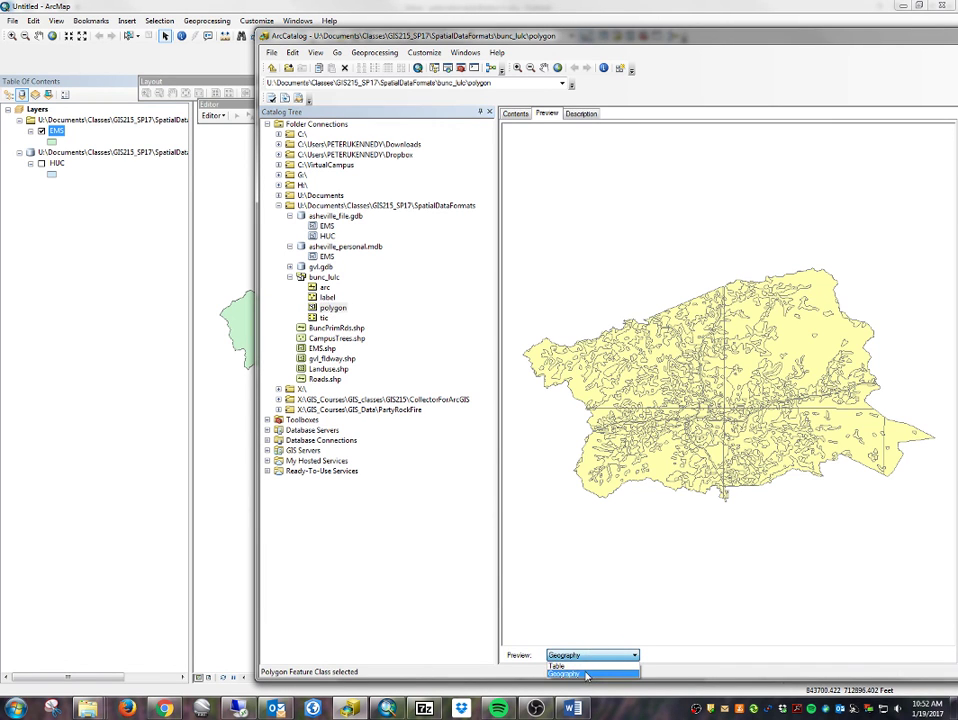
left_click(568, 666)
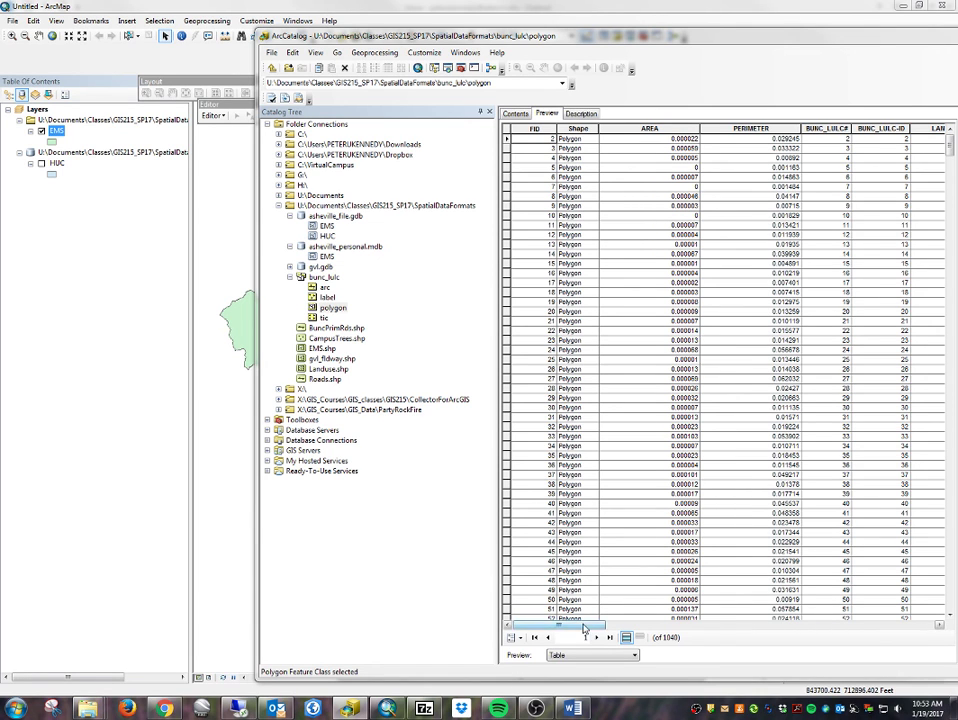
left_click_drag(578, 625, 700, 628)
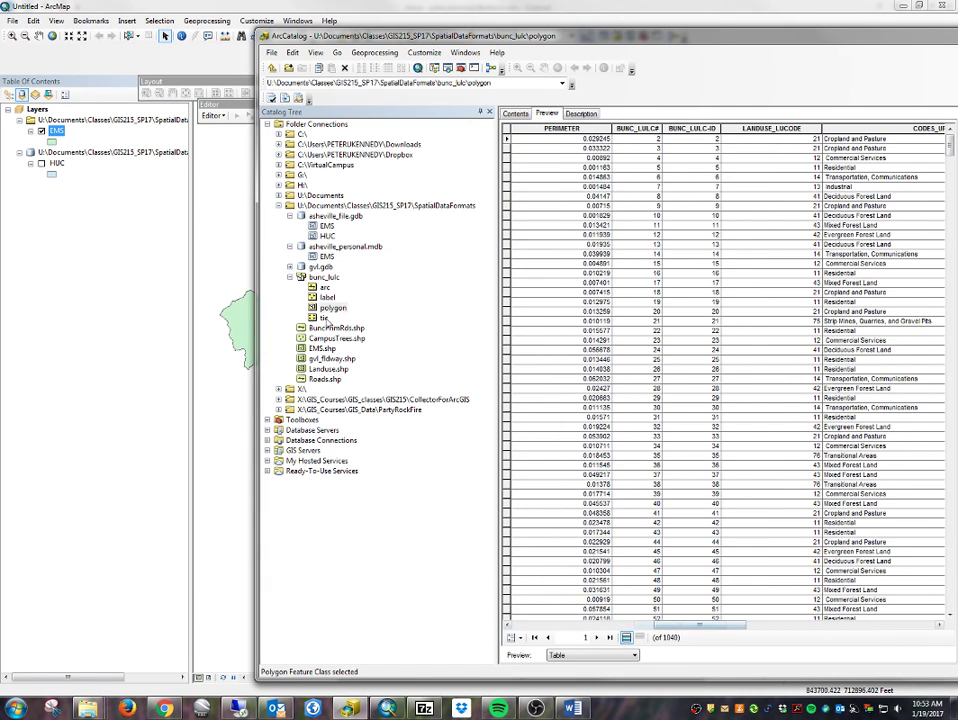
left_click(324, 287)
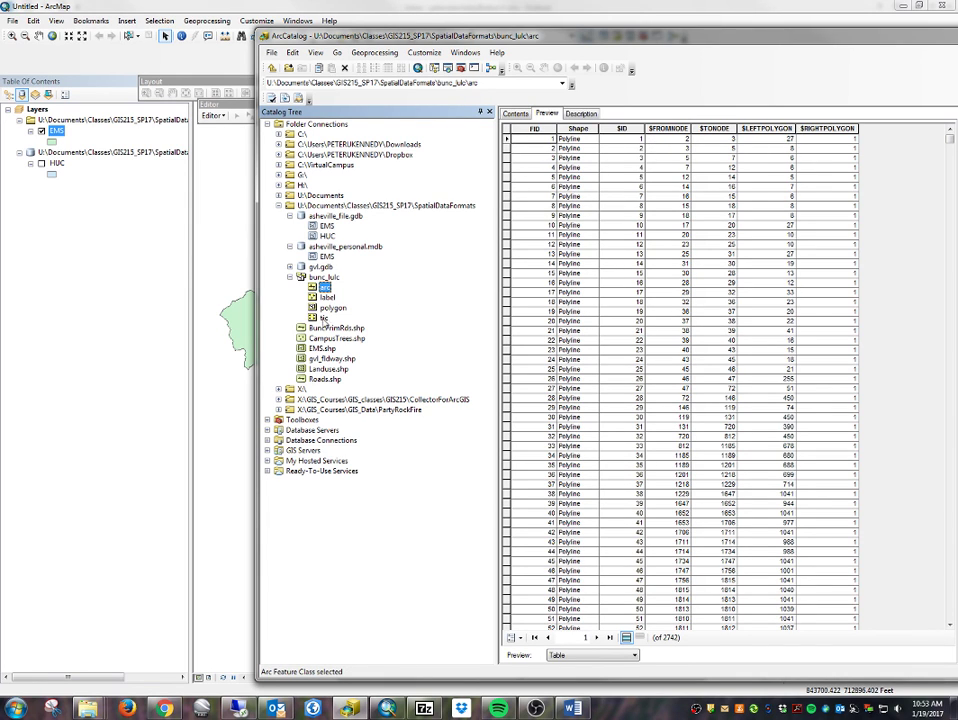
Compare the ID and Shape columns in the attribute tables of the asheville_file.gdb EMS feature class, CampusTrees.shp and EMS.shp
left_click(325, 226)
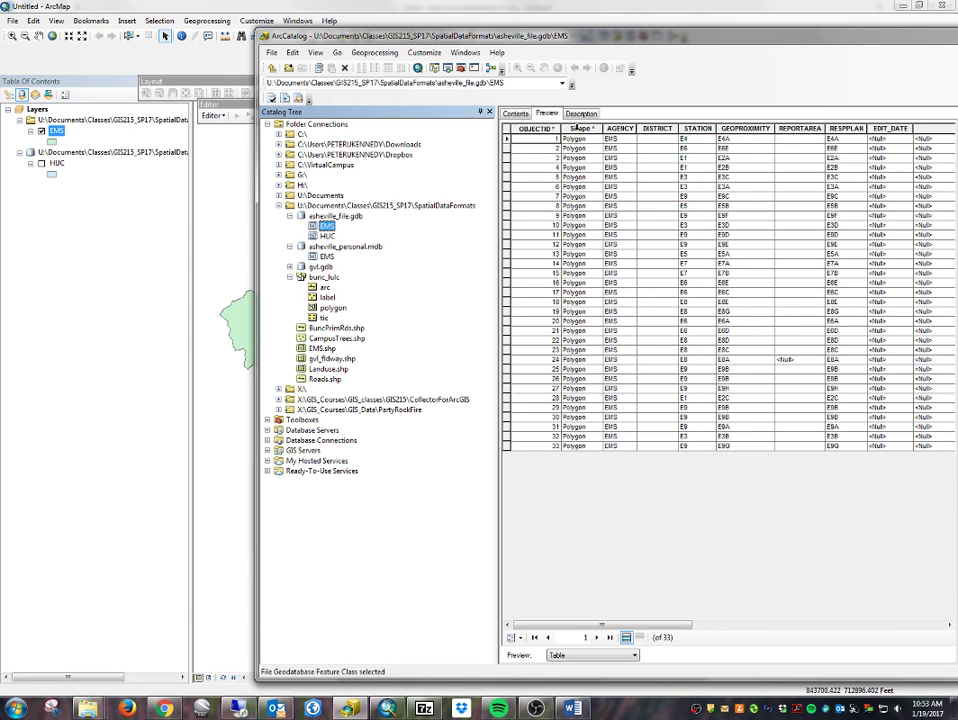
left_click(336, 338)
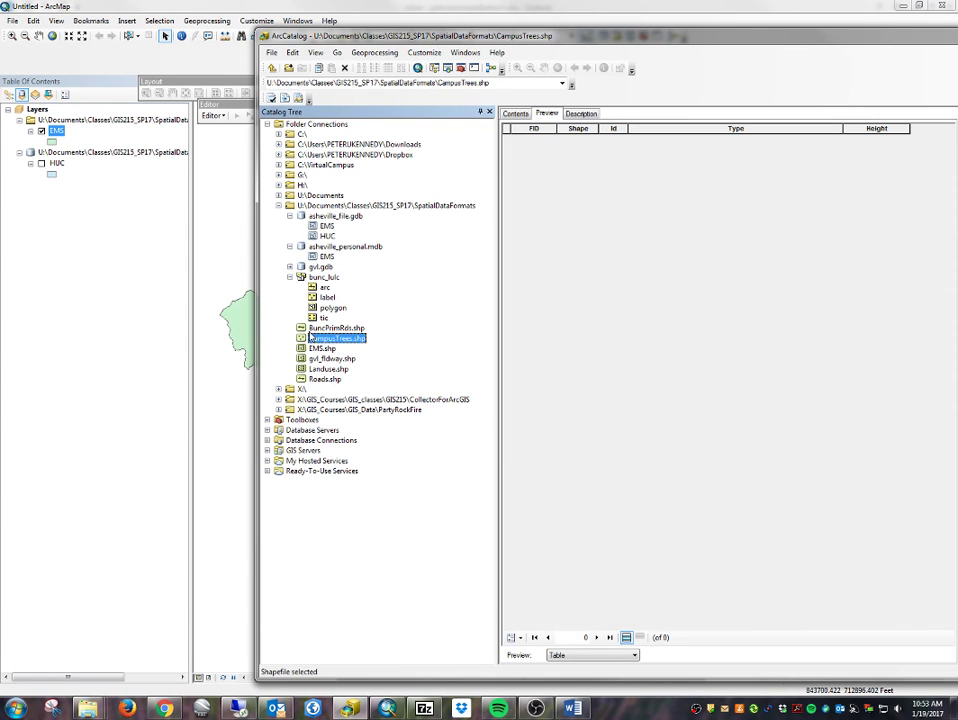
left_click(545, 130)
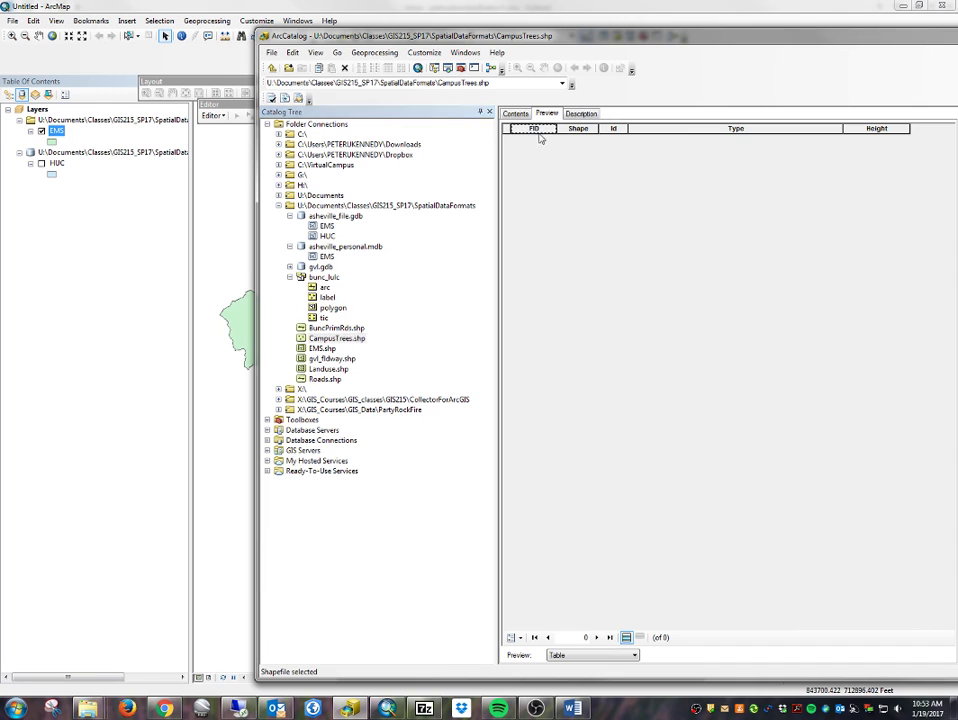
left_click(322, 348)
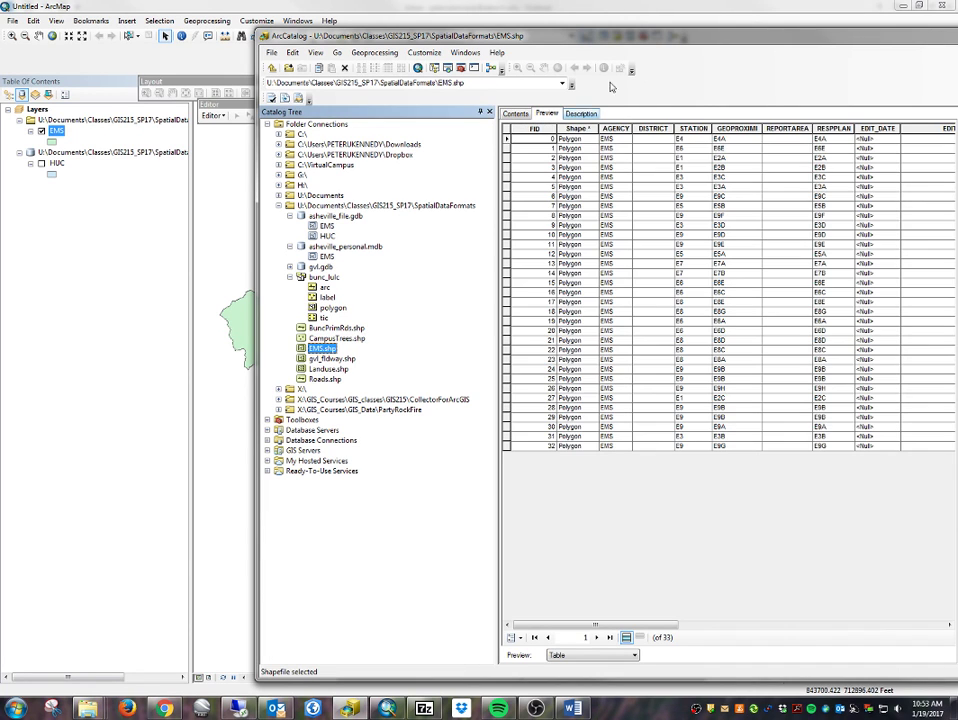
left_click(538, 130)
left_click_drag(538, 133, 608, 131)
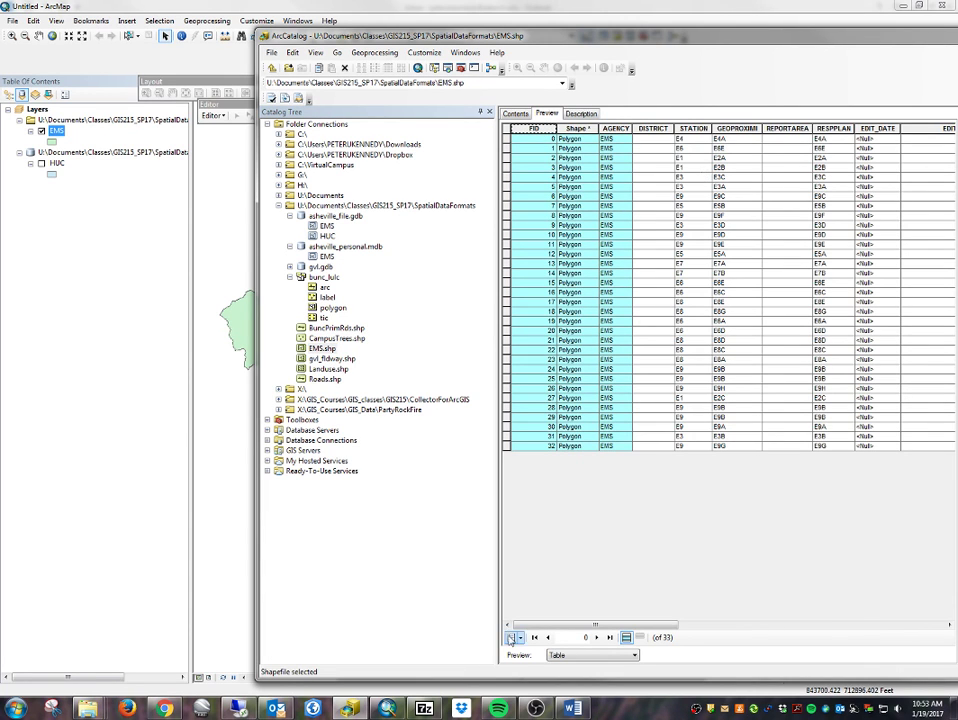